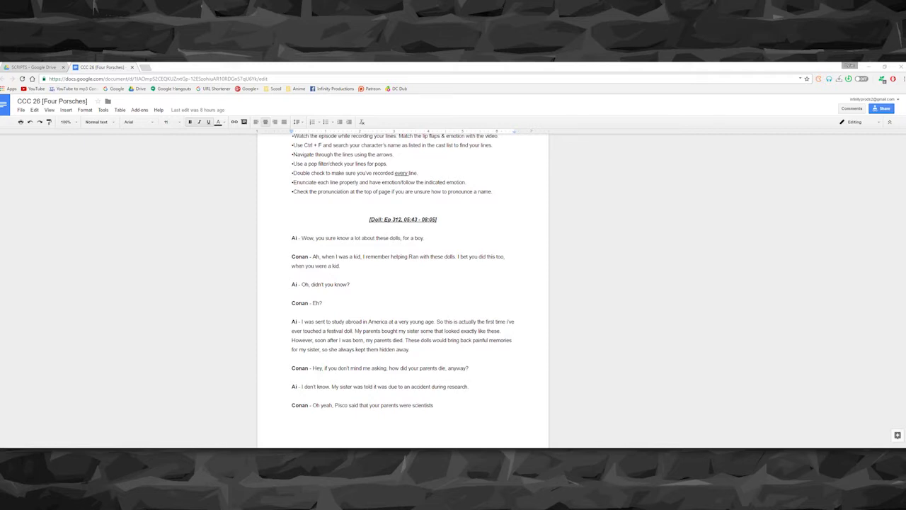
Read the Doll scene dialogue in the CCC 26 script up to the start of the Hell Angel scene.
scroll(158, 304, "down", 4)
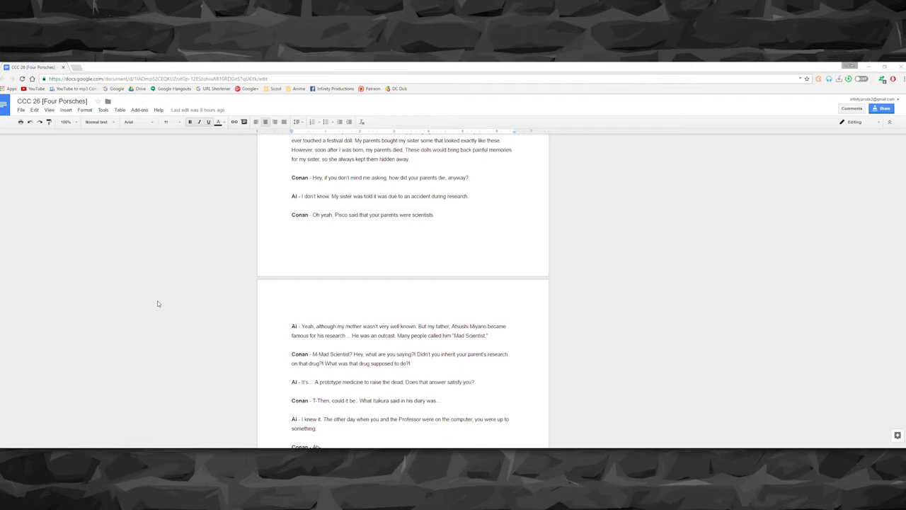
scroll(158, 303, "down", 3)
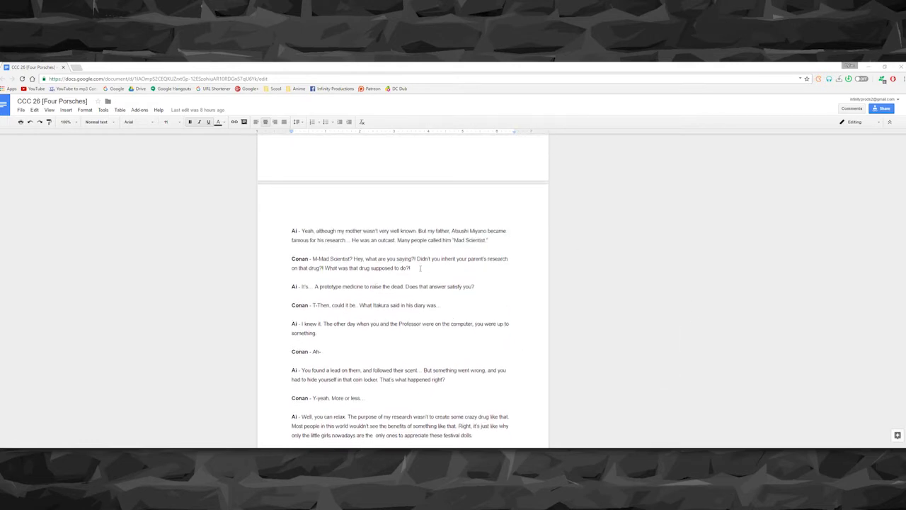
scroll(422, 313, "down", 10)
left_click(312, 226)
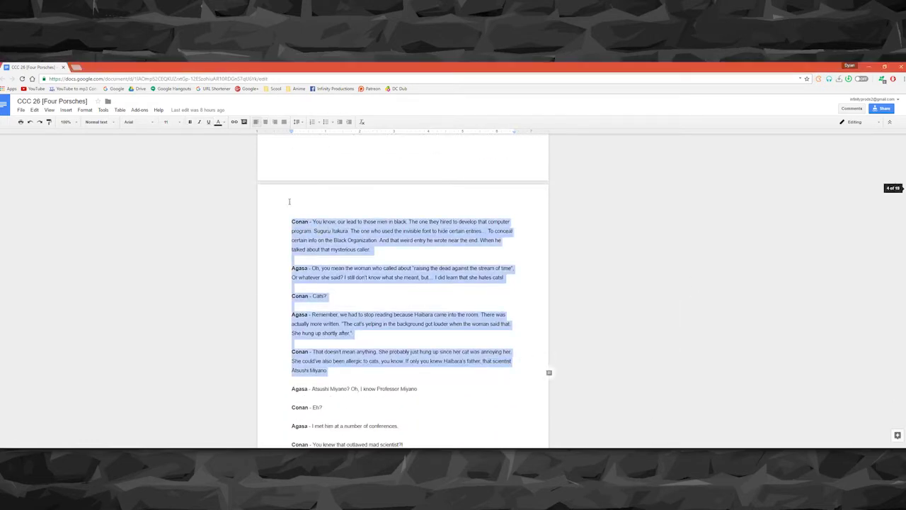
scroll(385, 319, "down", 3)
scroll(570, 322, "up", 6)
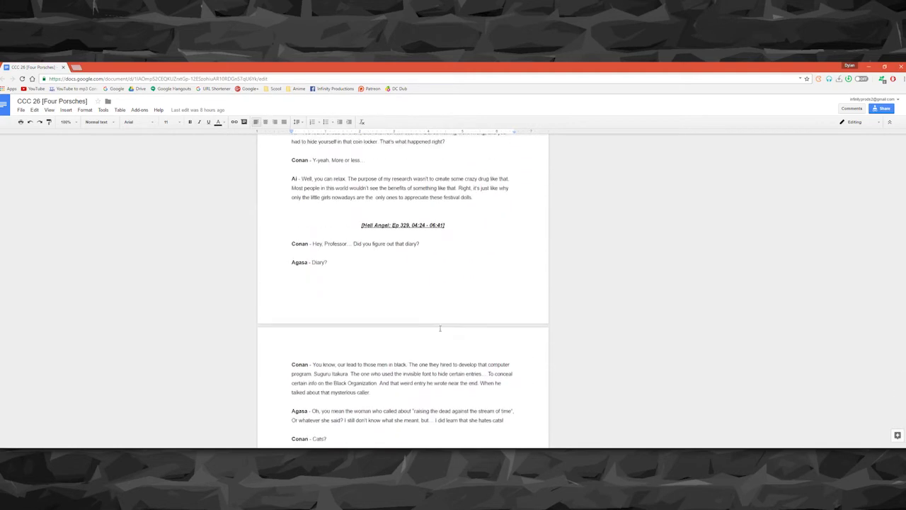
scroll(364, 263, "up", 3)
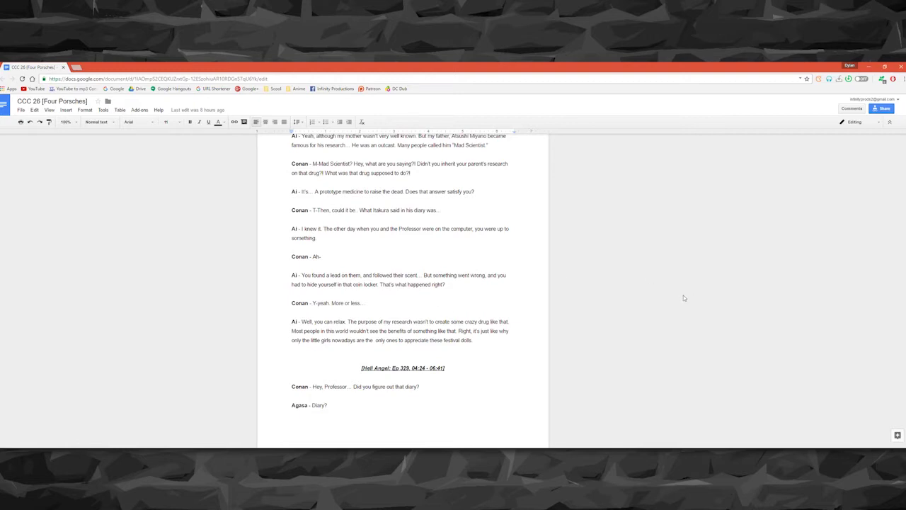
scroll(684, 297, "up", 3)
scroll(684, 298, "down", 4)
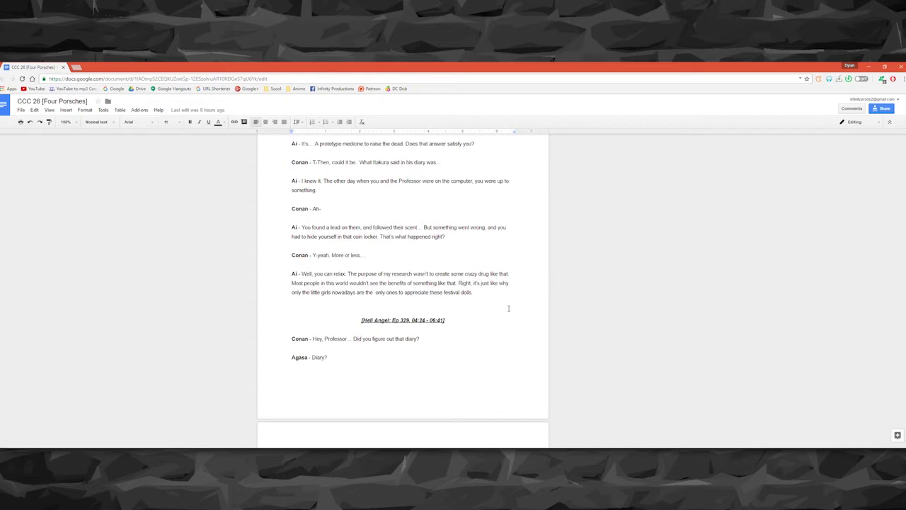
scroll(528, 313, "up", 3)
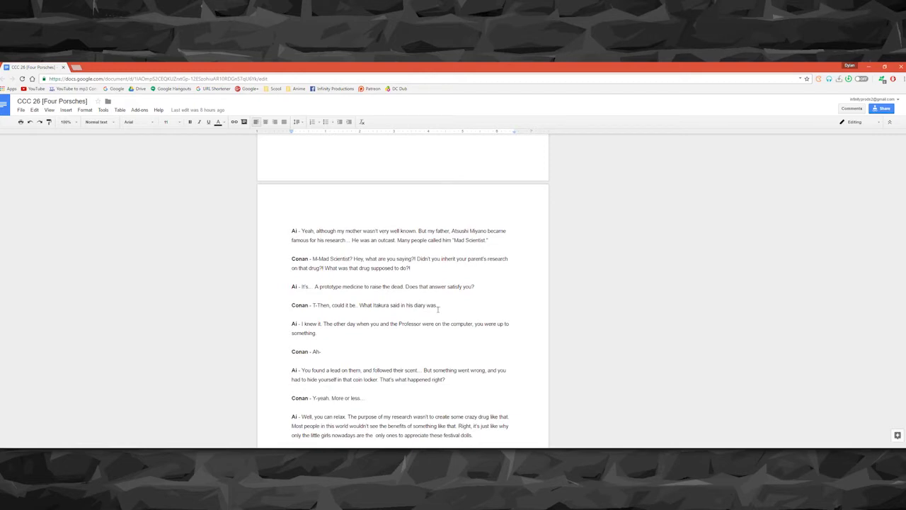
scroll(602, 316, "down", 2)
scroll(623, 316, "up", 3)
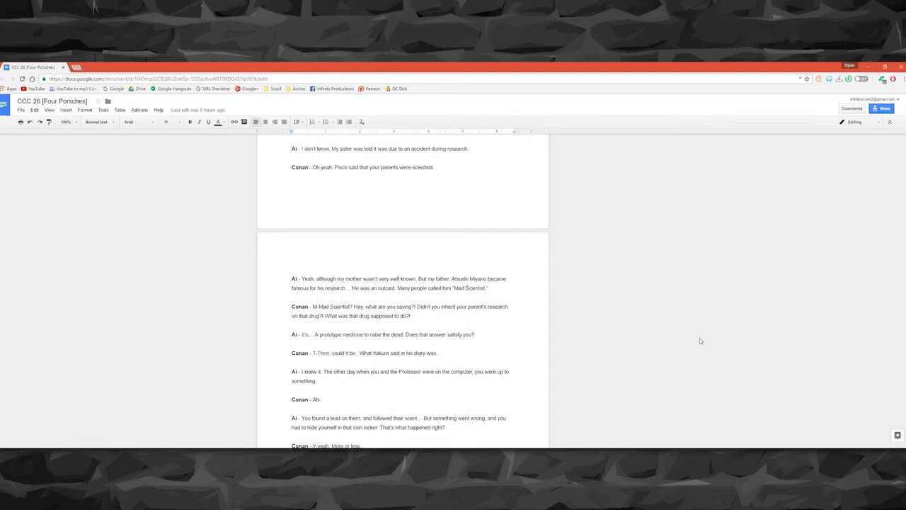
Skim the script's scenes from Doll through Hell Angel and Tohto Film Studios to the Four Porsches opening dialogue.
scroll(451, 320, "up", 3)
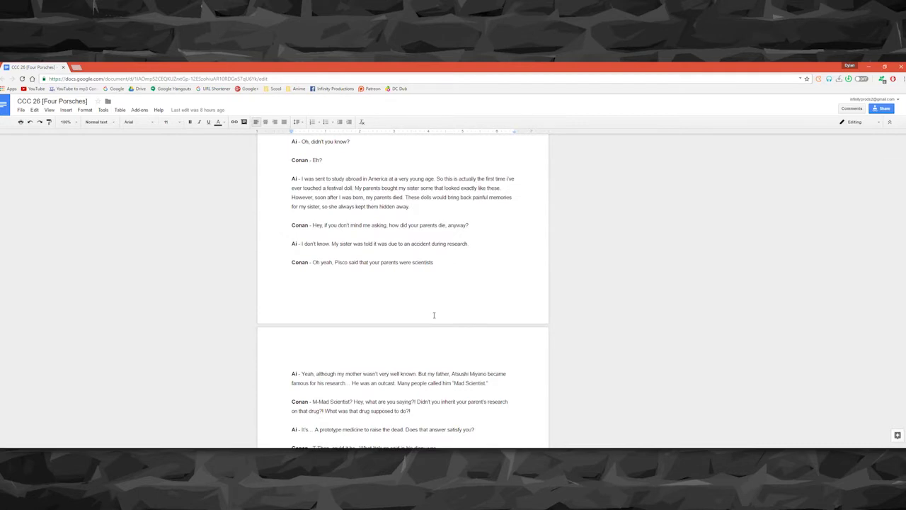
scroll(549, 317, "up", 6)
scroll(547, 326, "down", 4)
scroll(493, 322, "up", 4)
scroll(503, 270, "down", 15)
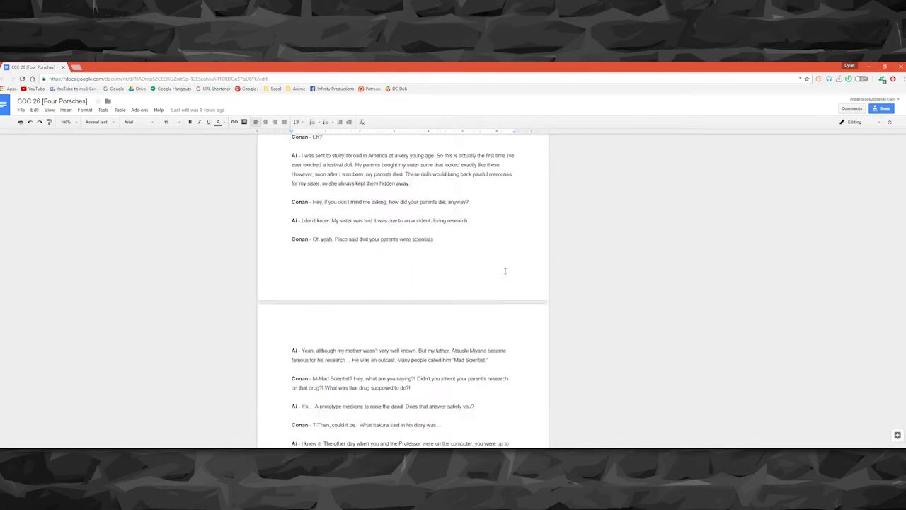
scroll(504, 224, "down", 12)
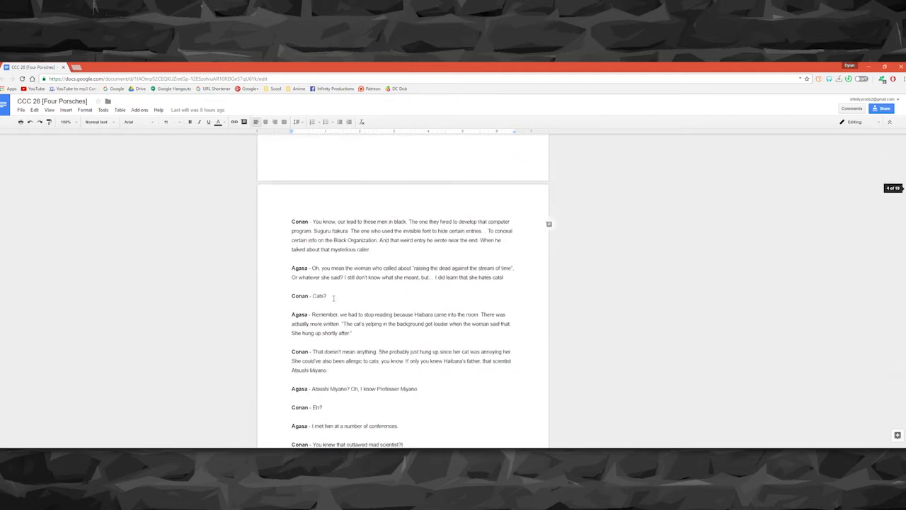
scroll(479, 285, "down", 10)
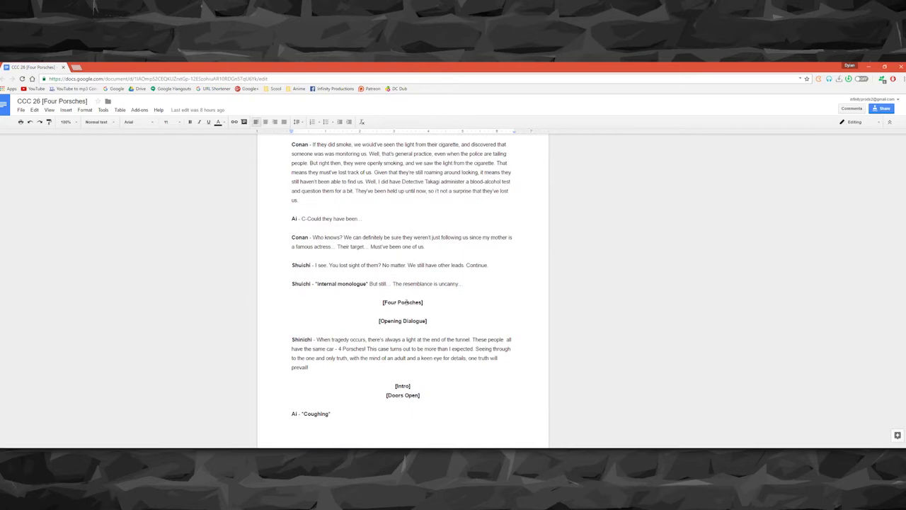
scroll(479, 285, "up", 10)
scroll(445, 303, "up", 2)
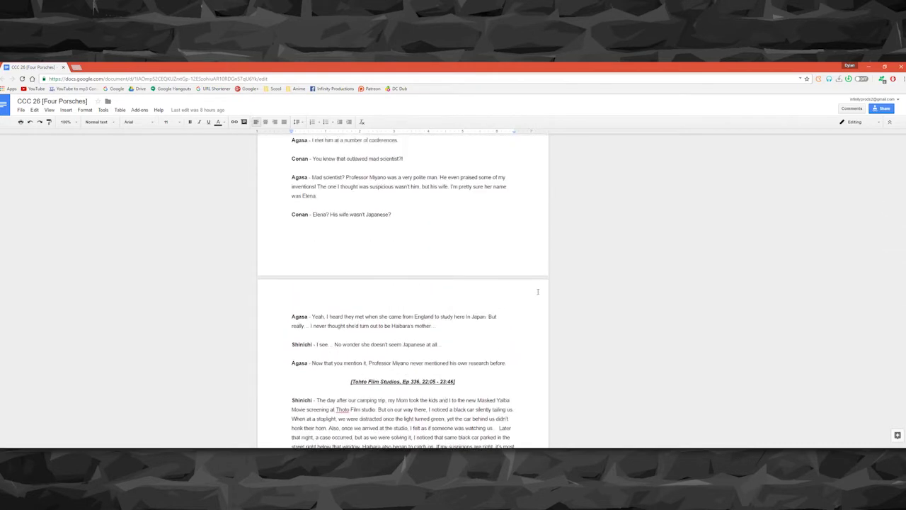
scroll(431, 318, "up", 3)
scroll(422, 342, "down", 3)
scroll(422, 342, "down", 3)
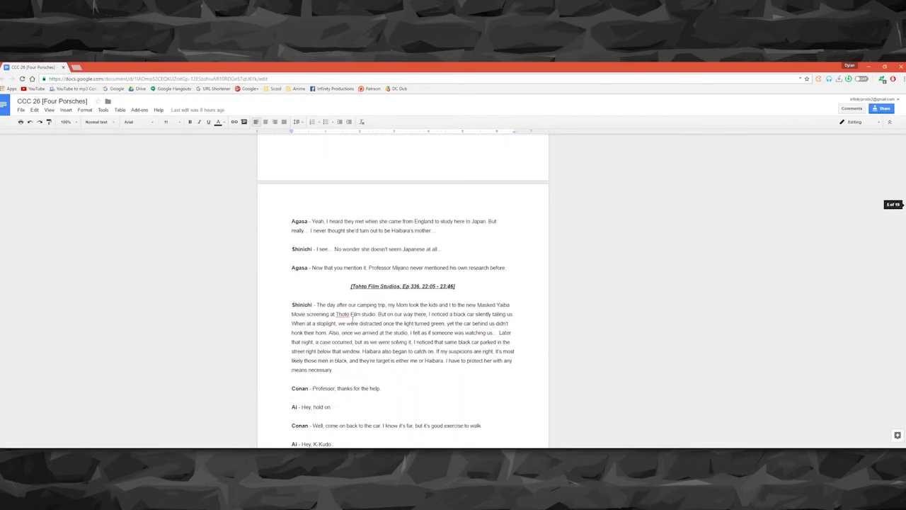
scroll(392, 318, "down", 4)
scroll(640, 292, "down", 4)
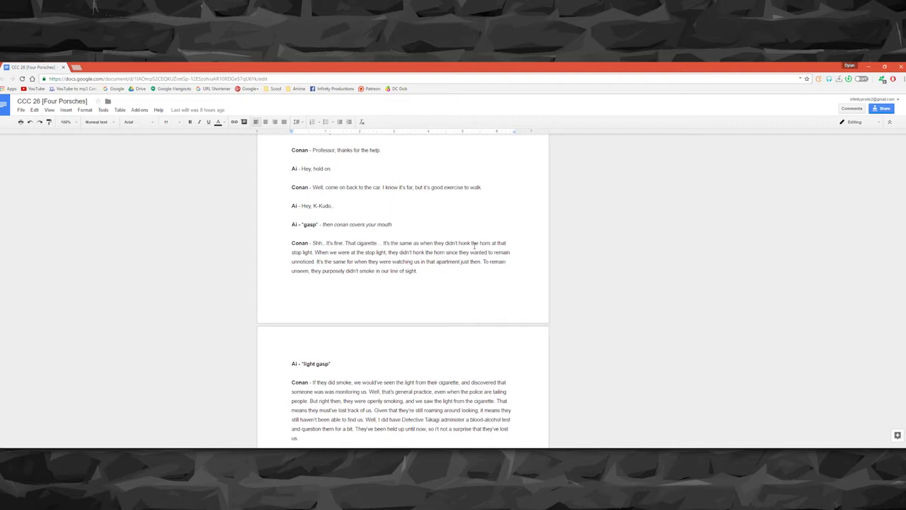
scroll(553, 290, "up", 15)
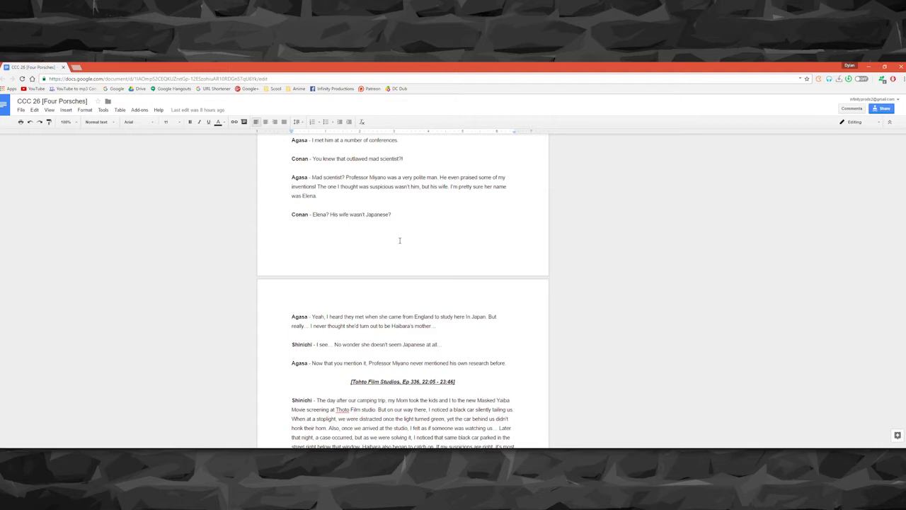
Switch to the CCC Season 2 voice actor schedule spreadsheet and look over the role and episode assignments.
key("alt+Tab")
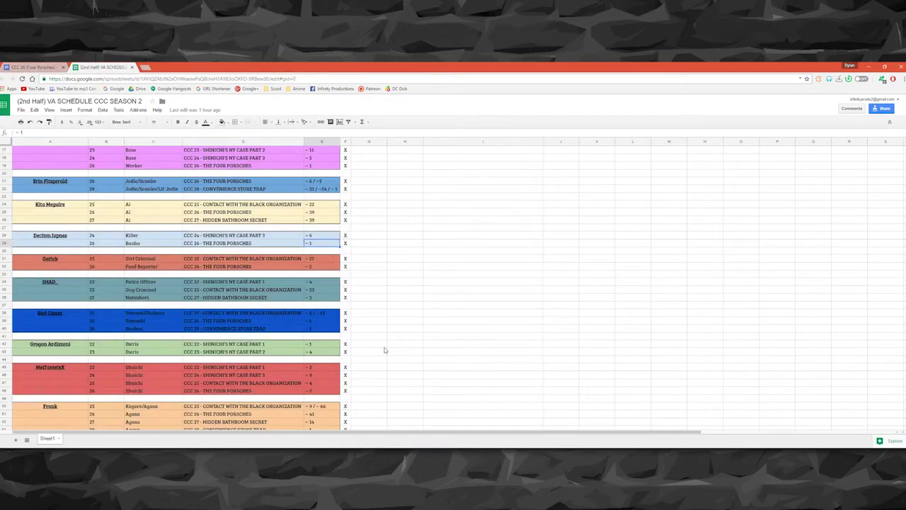
scroll(345, 321, "down", 1)
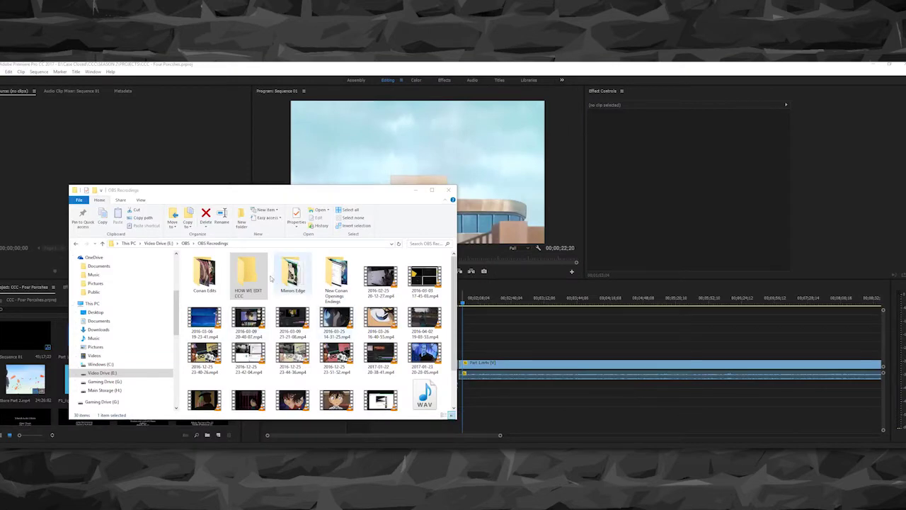
double_click(249, 274)
left_click(416, 190)
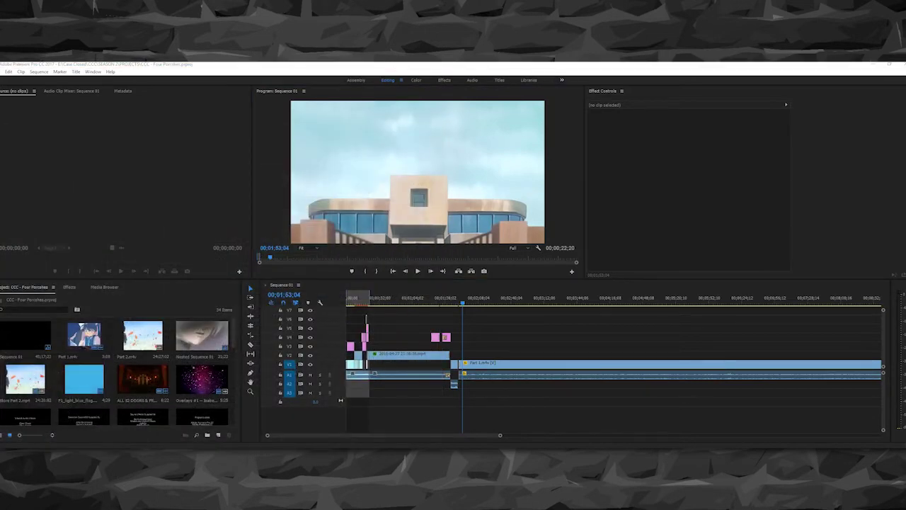
Import 312.mp4, 329.m4v and 336.m4v from The Four Porsches raw footage folder into the Premiere Pro project.
key("alt+Tab")
double_click(212, 271)
left_click_drag(204, 379, 188, 336)
left_click_drag(212, 181, 427, 174)
left_click_drag(416, 334, 433, 295)
double_click(433, 294)
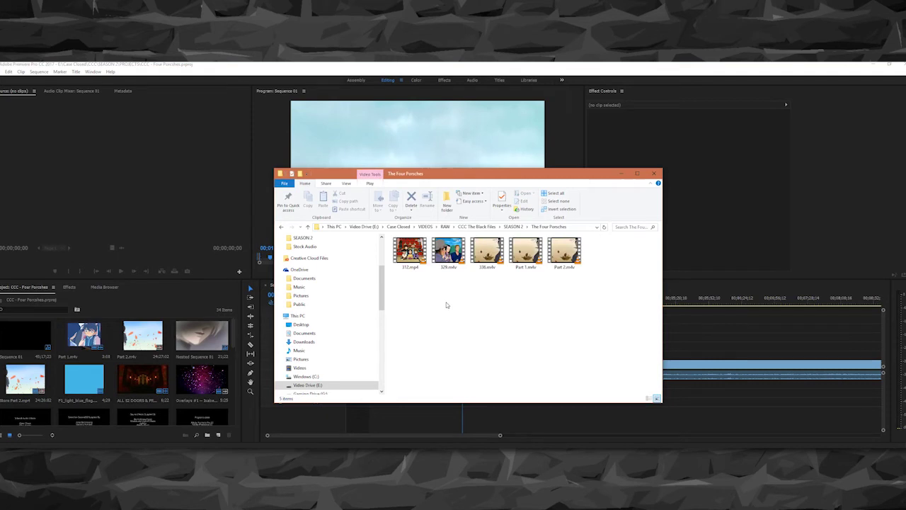
left_click_drag(411, 289, 488, 255)
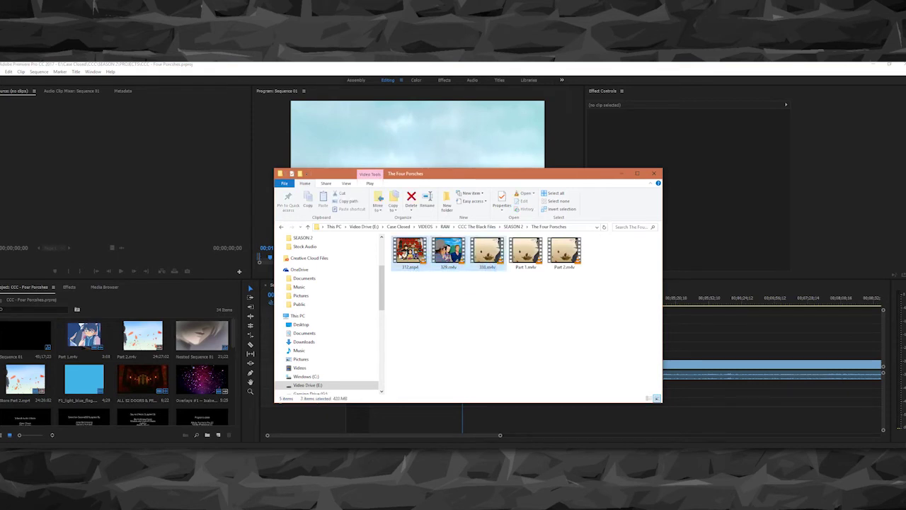
left_click_drag(401, 256, 55, 340)
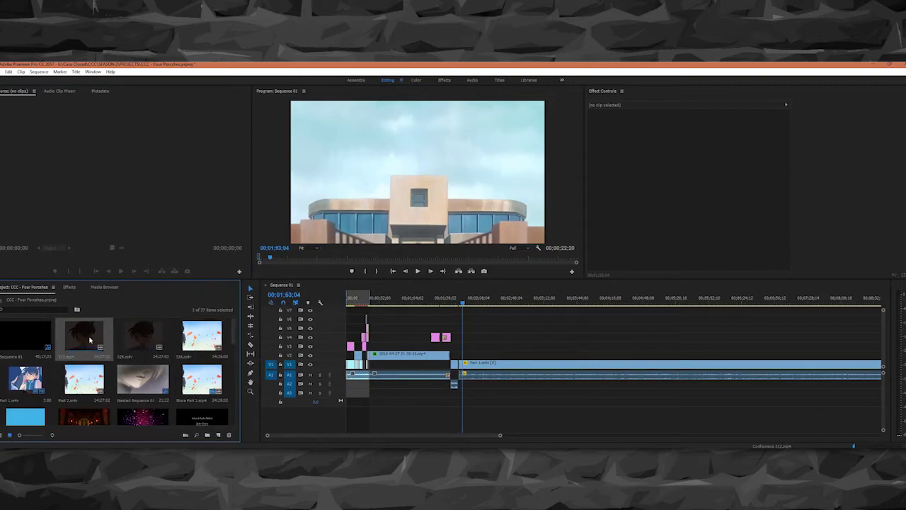
Open the imported 312.mp4 clip for source preview and scrub through its footage.
double_click(89, 338)
left_click_drag(27, 259, 49, 270)
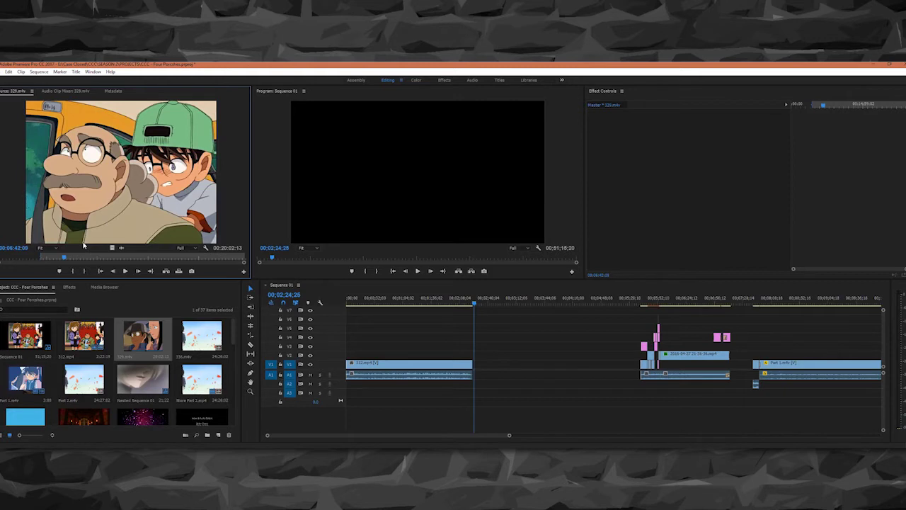
Mark the out point of 329.m4v at 00;06;42;04 and place the trimmed clip directly after 312.mp4 on tracks V1 and A1.
key("Left")
key("Left")
key("Left")
key("Left")
key("Left")
key("Left")
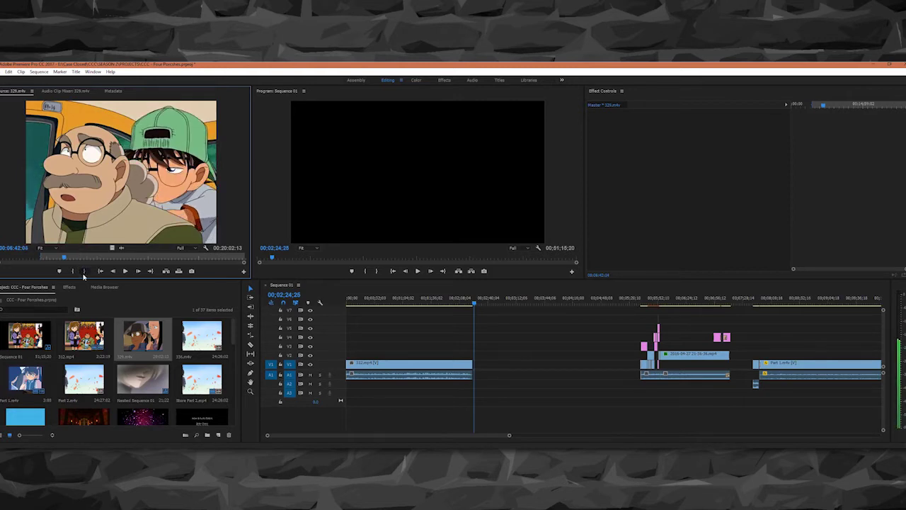
key("o")
left_click_drag(139, 338, 481, 369)
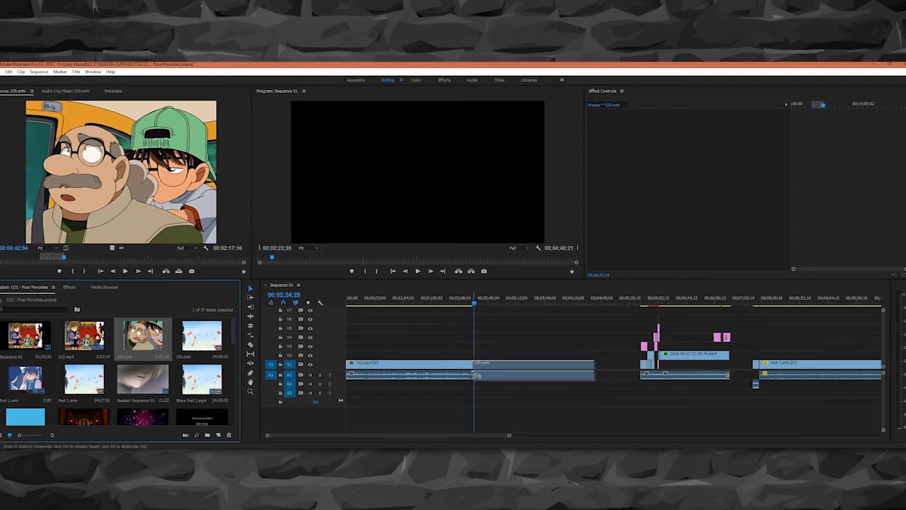
Use Track Select Forward to move the opening-sequence clips and everything after them further along the timeline.
left_click(250, 297)
left_click_drag(623, 362, 708, 367)
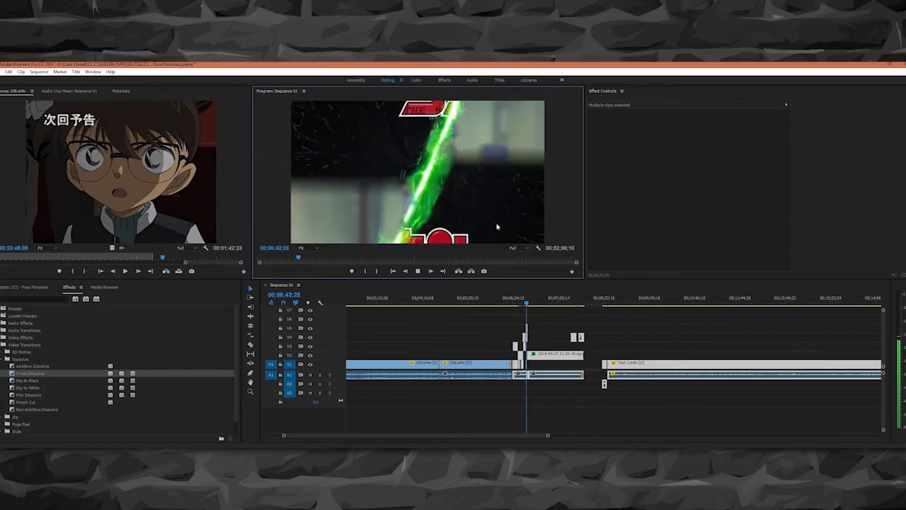
Review the sequence playback and scrub through the Part 1.m4v source footage.
key("space")
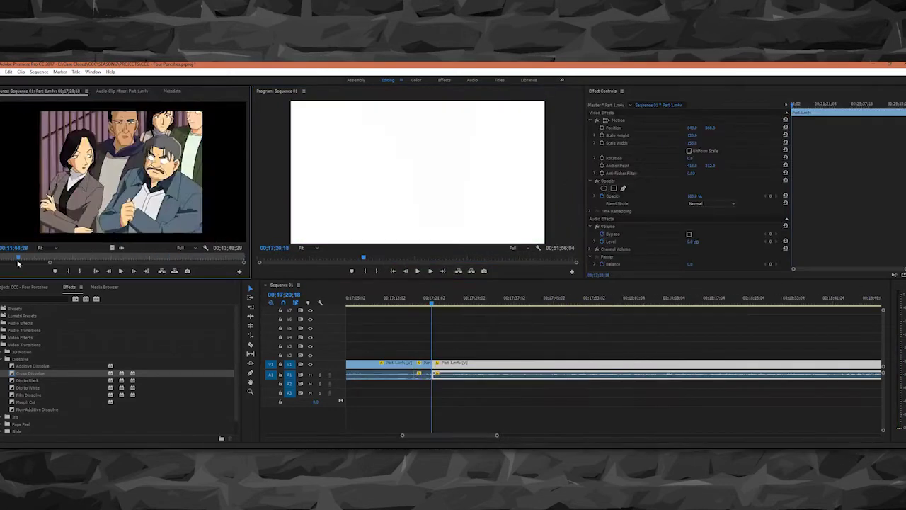
left_click_drag(17, 260, 45, 265)
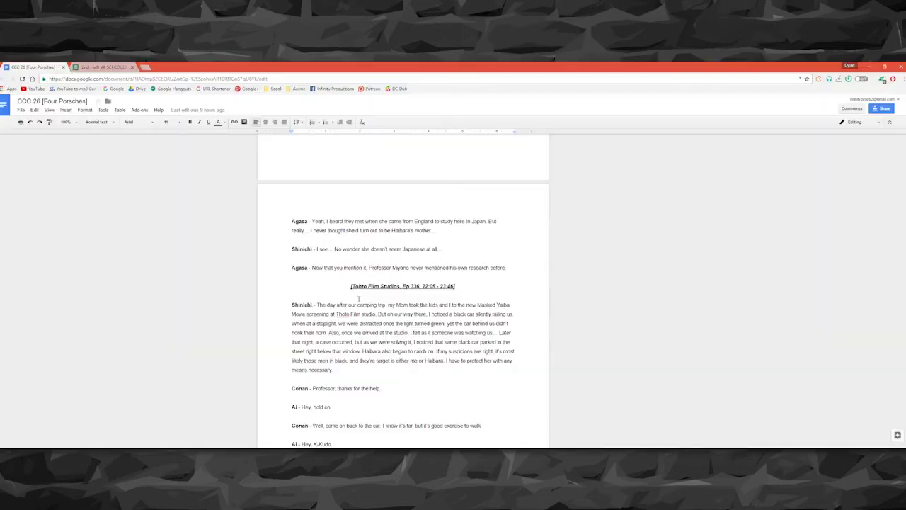
Locate the Hell Angel scene heading in the CCC 26 script and highlight its episode number and time range.
scroll(421, 315, "down", 5)
scroll(421, 314, "up", 3)
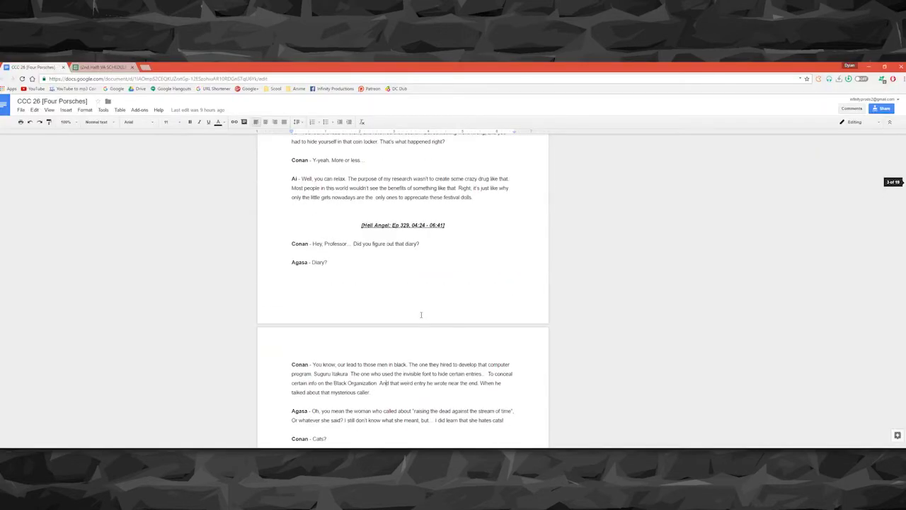
left_click(412, 226)
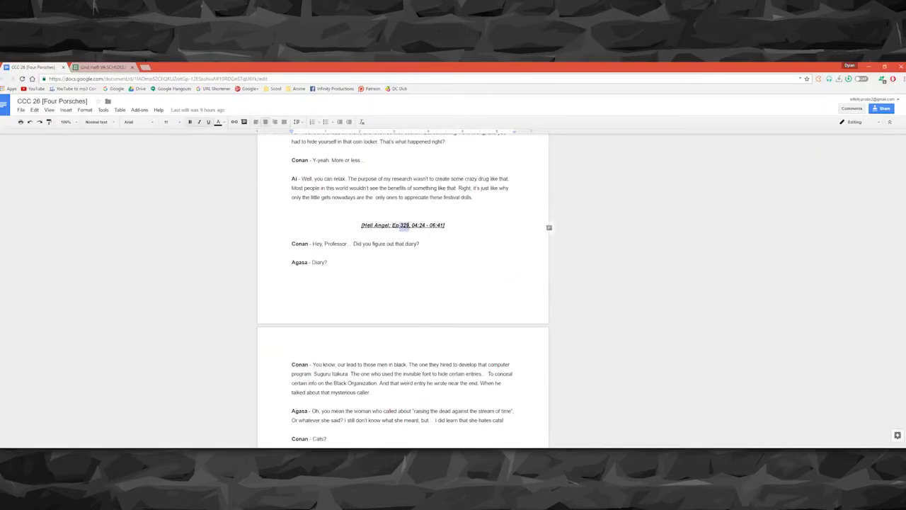
left_click_drag(412, 225, 443, 226)
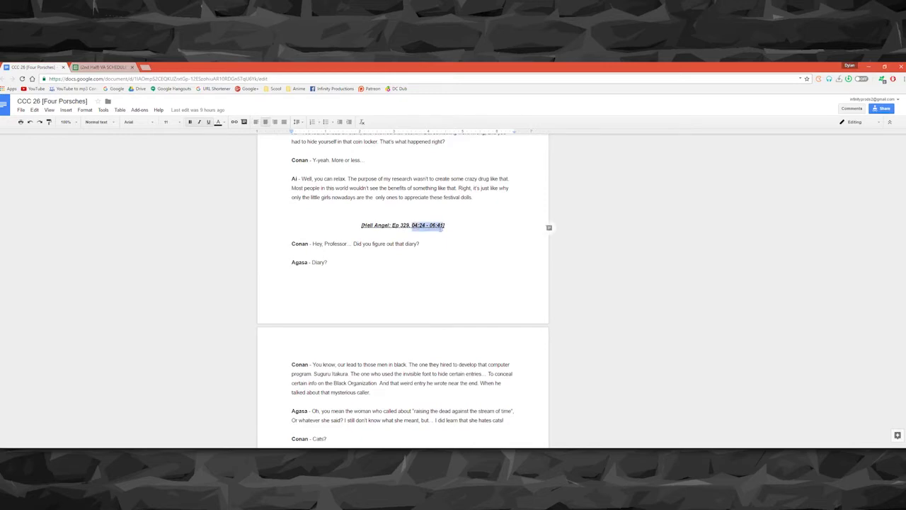
Look through the script from the Tohto Film Studios scene onward into the Four Porsches car and restaurant dialogue.
scroll(453, 235, "down", 5)
scroll(433, 247, "down", 3)
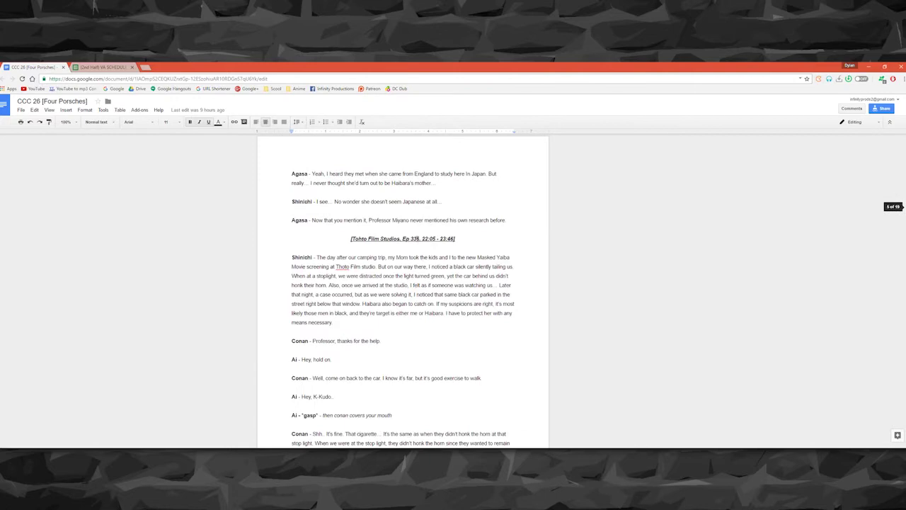
scroll(455, 239, "down", 10)
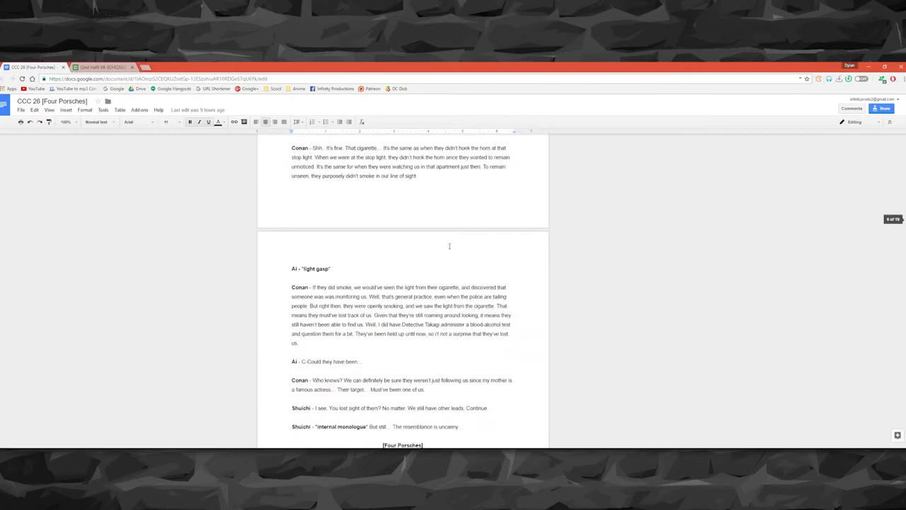
scroll(418, 248, "up", 3)
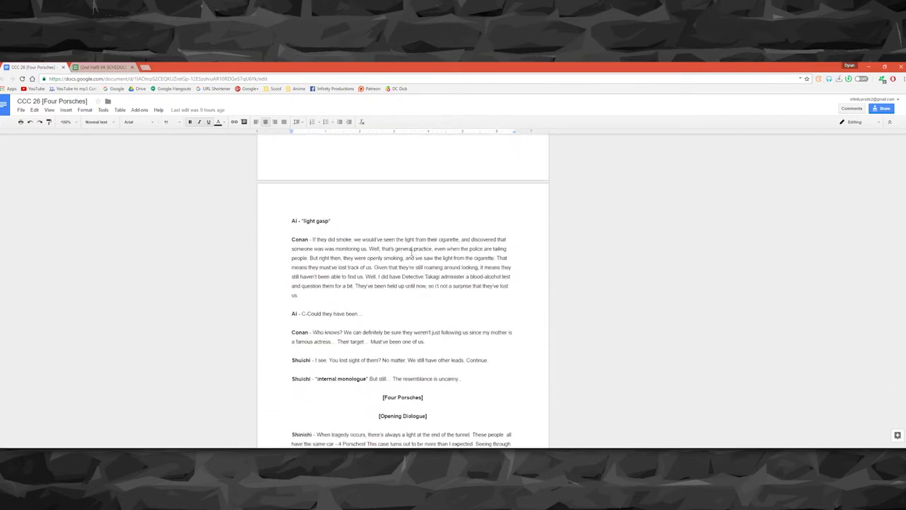
scroll(425, 247, "down", 4)
scroll(432, 224, "down", 15)
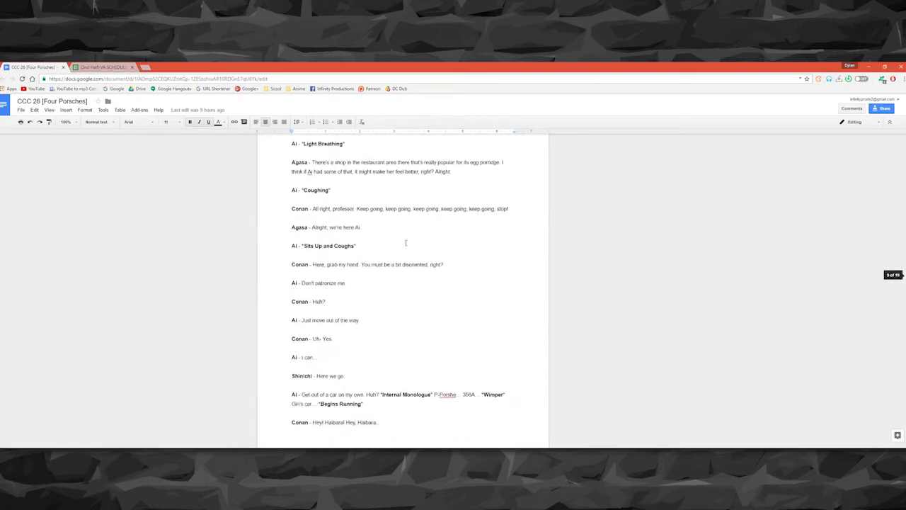
Look over the script's commercial break and "Go to 14:25" cue, and highlight the Parking Garage 17:20 heading.
scroll(404, 254, "up", 20)
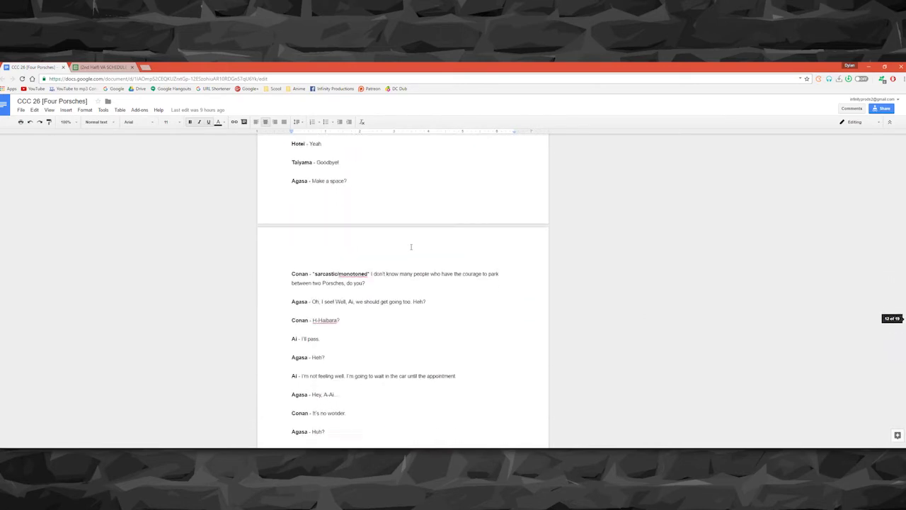
scroll(404, 262, "up", 2)
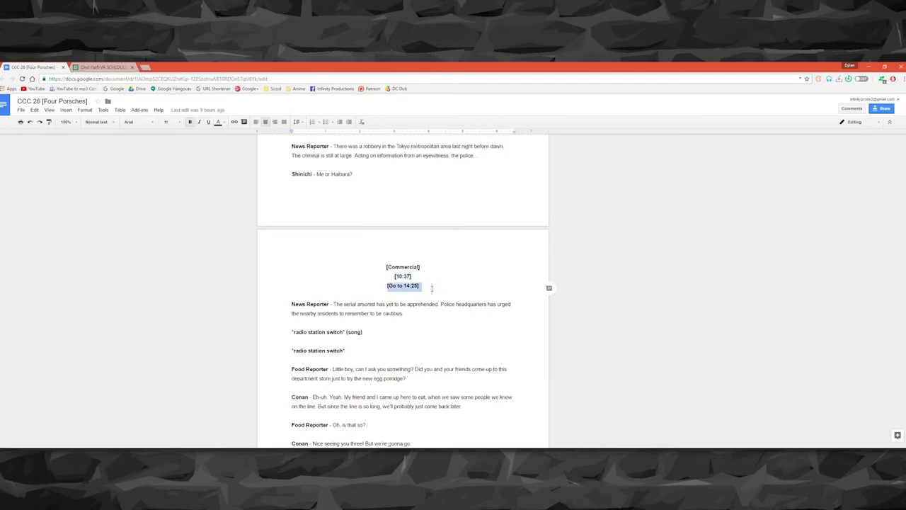
scroll(435, 284, "down", 9)
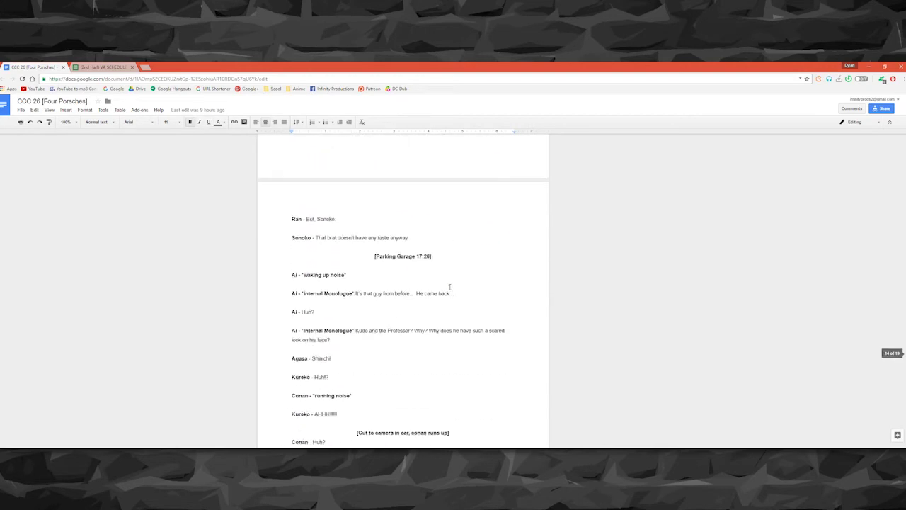
left_click_drag(374, 256, 347, 275)
left_click(472, 270)
Look through the script from the Security Room and Agasa's Car scenes to the ending and the "Cut to 22:45" cue.
scroll(420, 253, "down", 9)
scroll(419, 253, "down", 5)
scroll(397, 251, "up", 3)
left_click(425, 219)
scroll(425, 218, "down", 10)
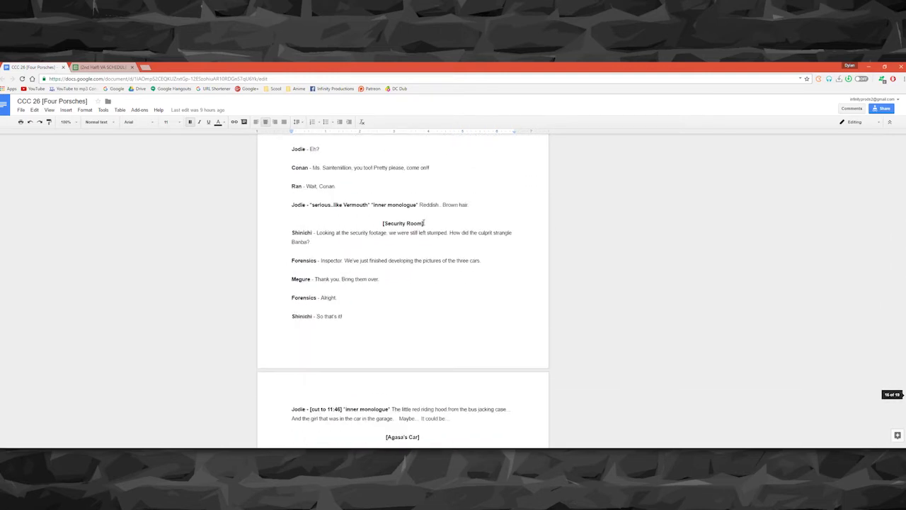
scroll(422, 223, "down", 5)
scroll(419, 224, "up", 2)
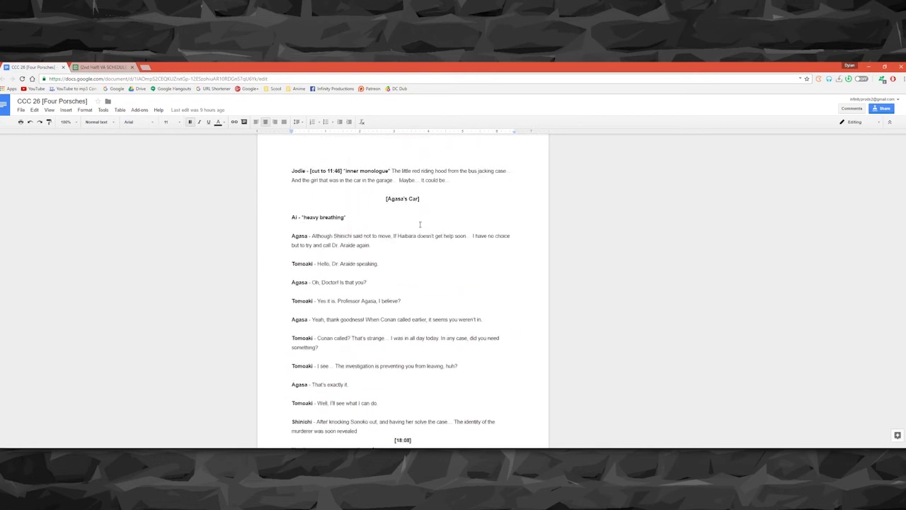
scroll(420, 225, "down", 8)
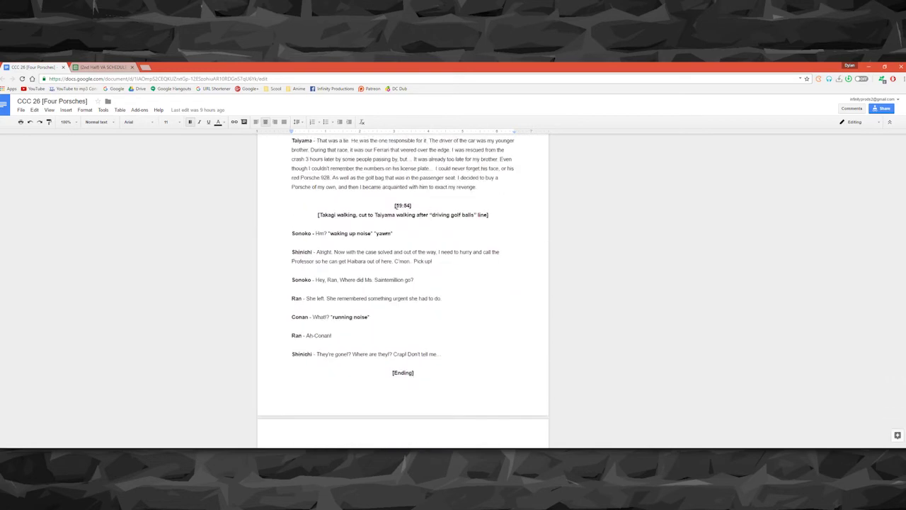
scroll(431, 213, "down", 6)
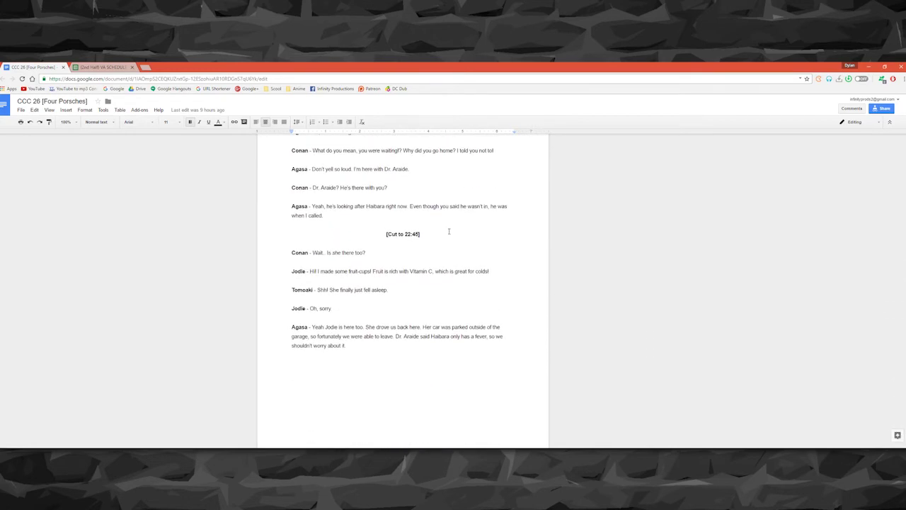
scroll(439, 273, "up", 2)
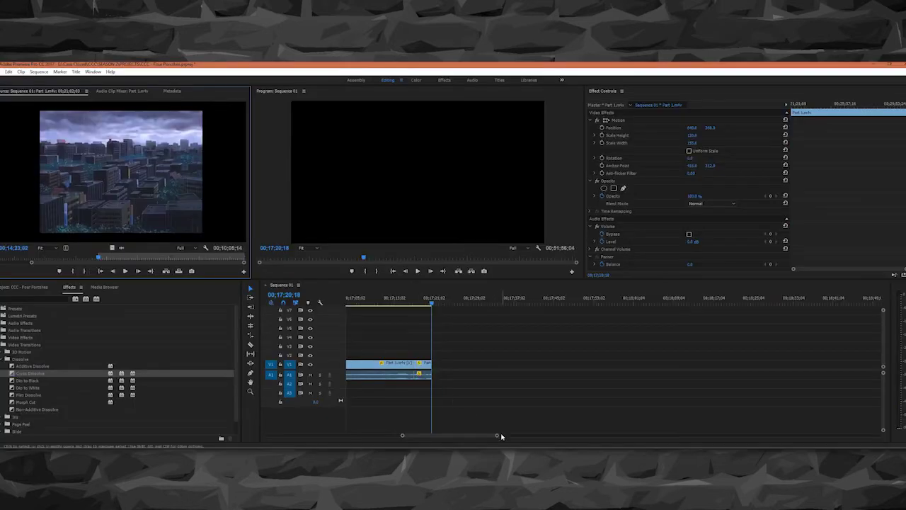
In the Premiere Pro timeline, move the next Part 1.m4v clip back against the door shot ending near 00;17;20.
left_click_drag(501, 436, 733, 435)
left_click_drag(662, 367, 610, 367)
left_click_drag(734, 438, 536, 403)
Delete the short door-shot segment of Part 1.m4v around 00;17;20;11, leaving a gap, and save the project.
left_click_drag(581, 300, 613, 347)
left_click(603, 369)
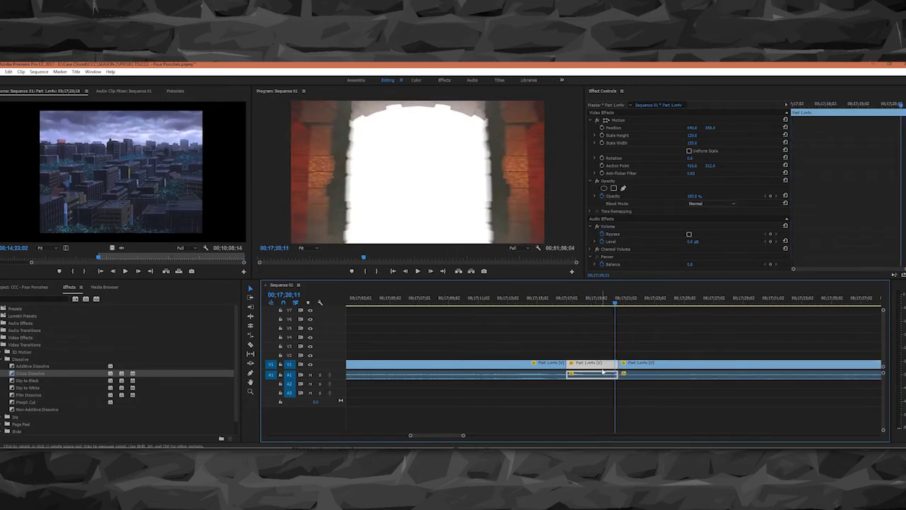
key("Delete")
key("ctrl+s")
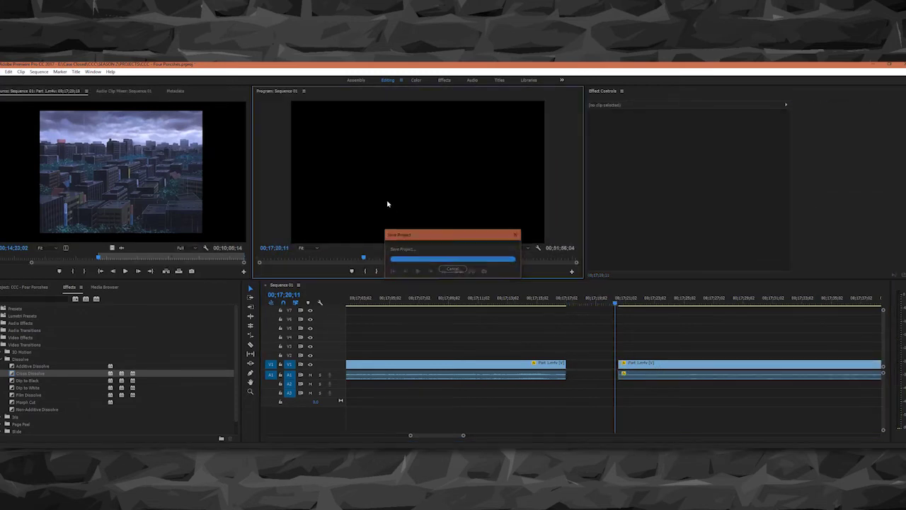
Import DC Commercial Doors.mp4 from the FOUR folder, place it on V2 over the gap between the Part 1.m4v clips, and save.
key("alt+Tab")
left_click_drag(432, 263, 218, 383)
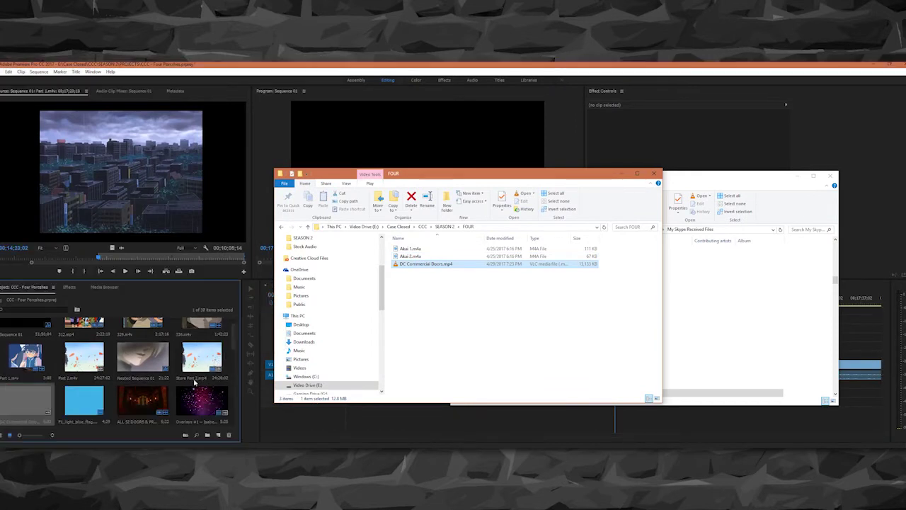
left_click(101, 200)
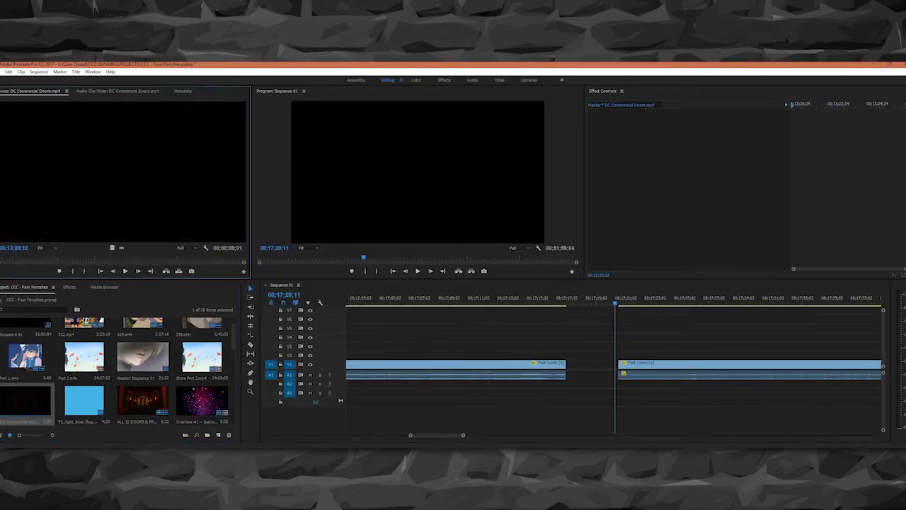
left_click_drag(118, 247, 570, 361)
key("ctrl+s")
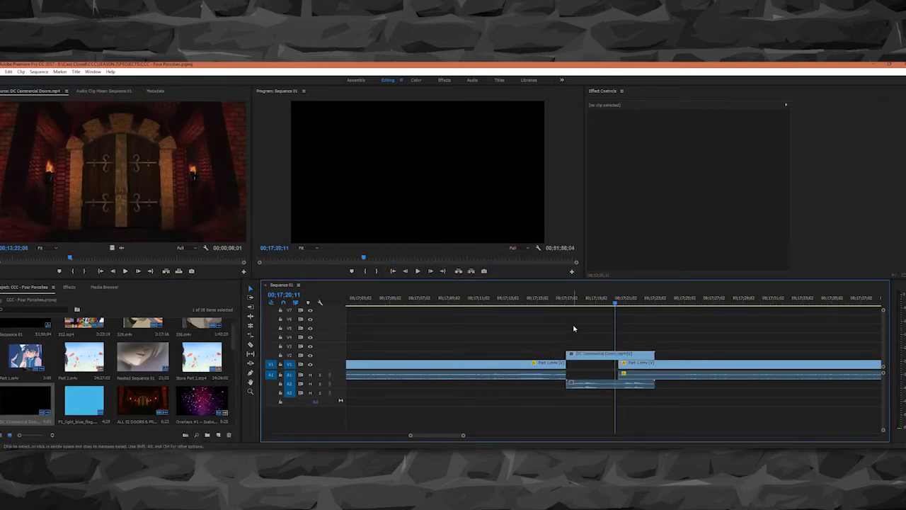
left_click(582, 353)
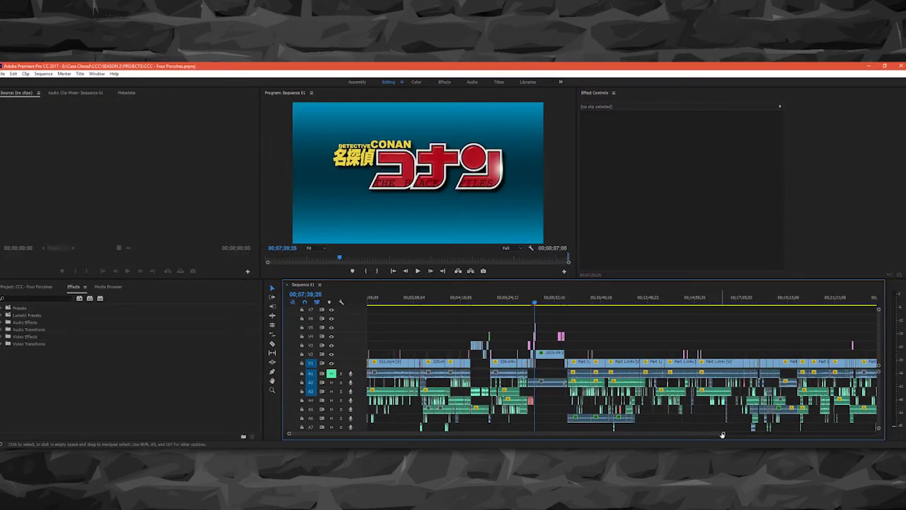
Bring the opening-section clips around 00;07;39 into close view on the timeline and save the project.
scroll(569, 426, "up", 3)
left_click(477, 201)
key("ctrl+s")
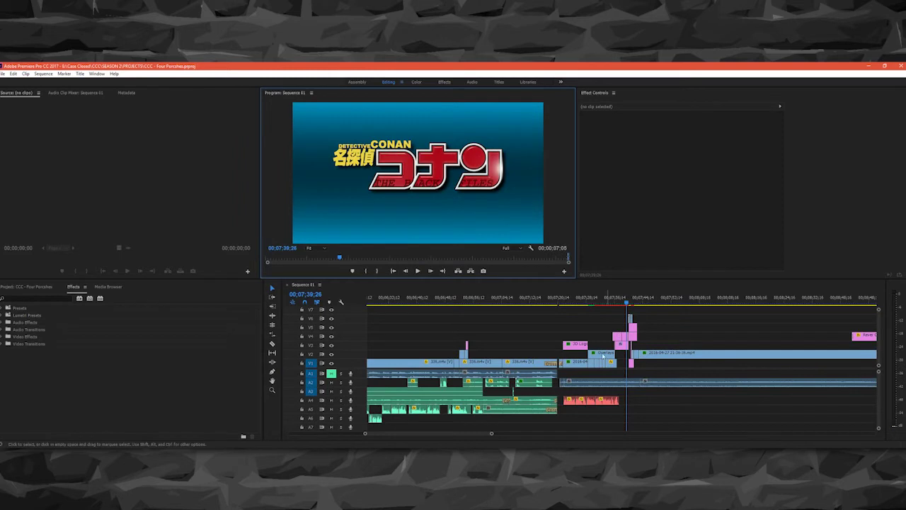
Mute audio track A2 and play the opening section from about 00;07;31.
left_click(492, 437)
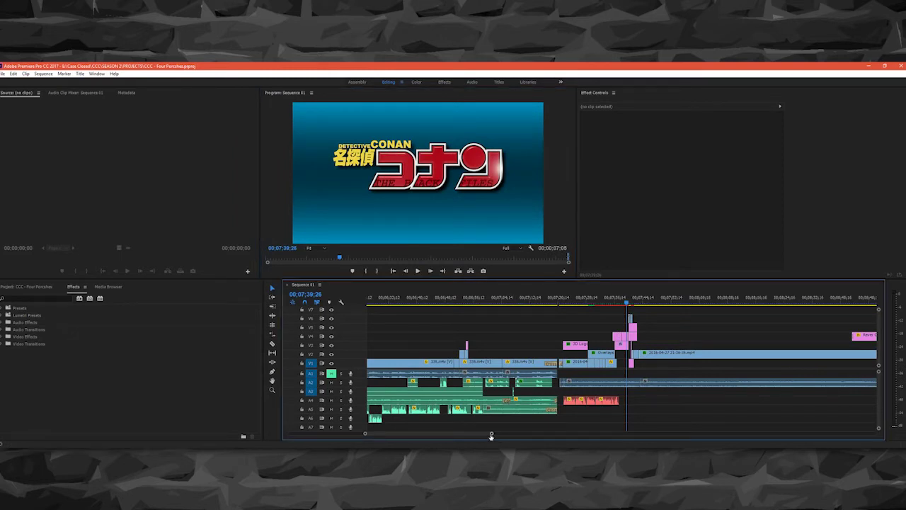
key("=")
key("=")
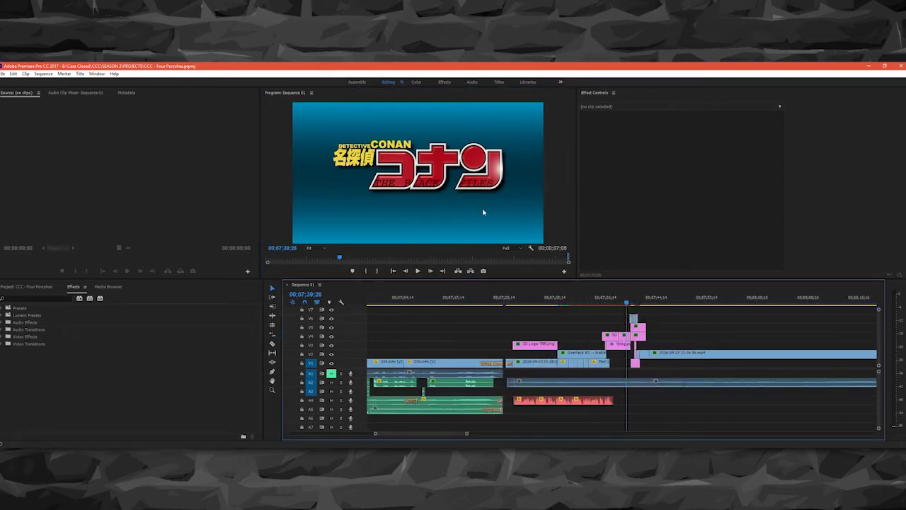
left_click(592, 305)
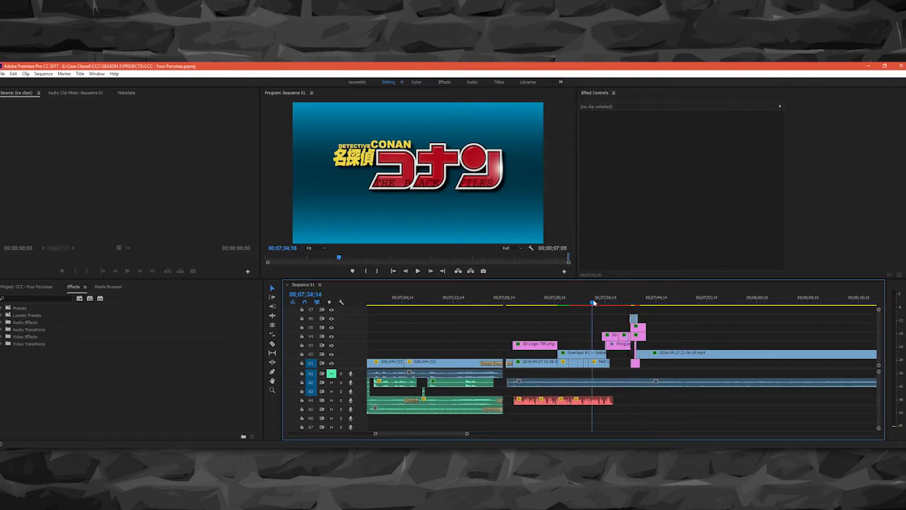
left_click(553, 304)
left_click(563, 304)
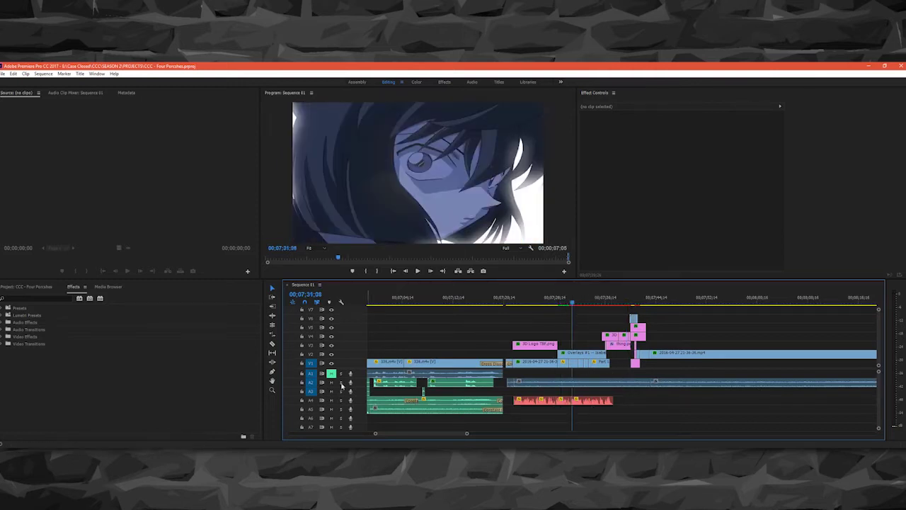
mouse_move(572, 305)
left_mouse_down()
mouse_move(603, 307)
mouse_move(576, 305)
left_mouse_up()
key("space")
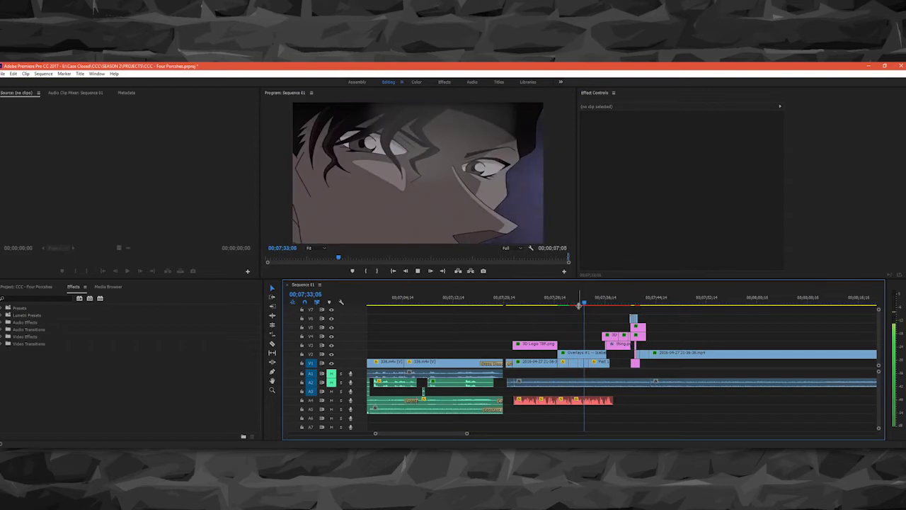
Single out the red audio clips on A4 and the empty stretch of A5 beneath the opening section.
left_click_drag(526, 398, 509, 394)
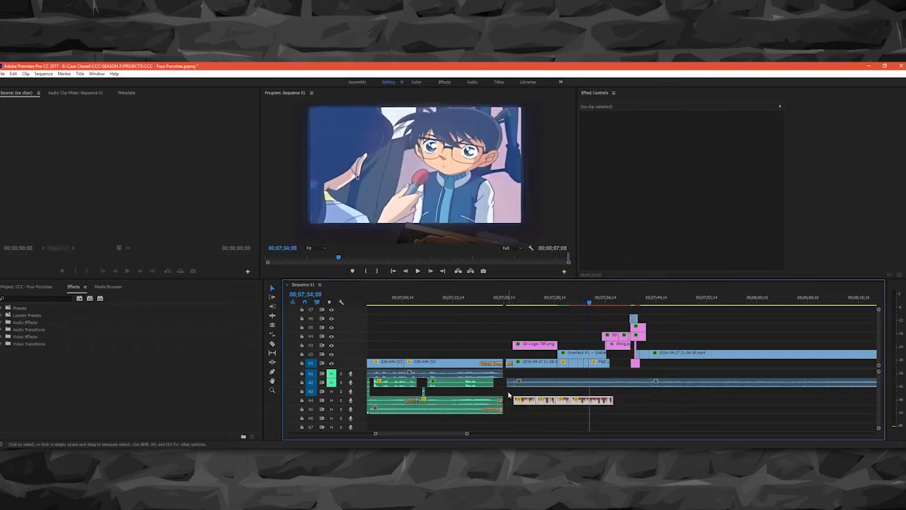
left_click(684, 315)
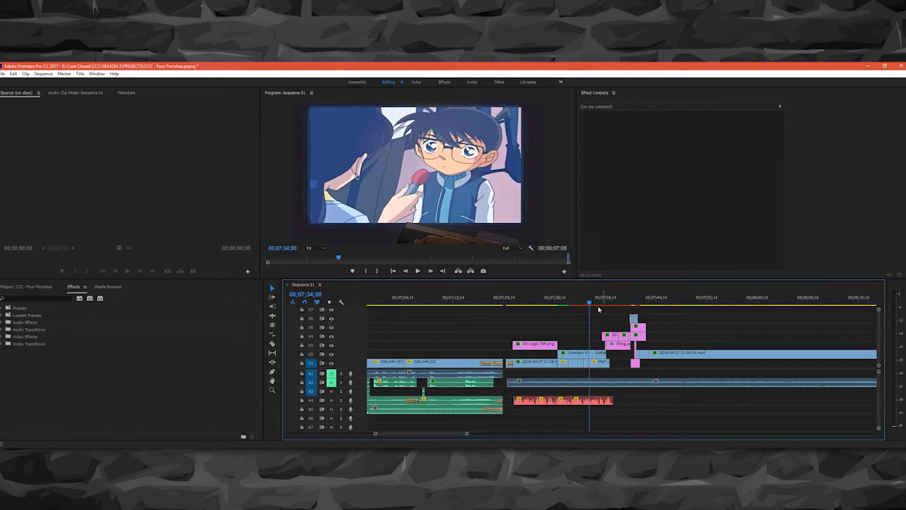
left_click_drag(645, 391, 623, 412)
left_click(618, 396)
left_click(593, 215)
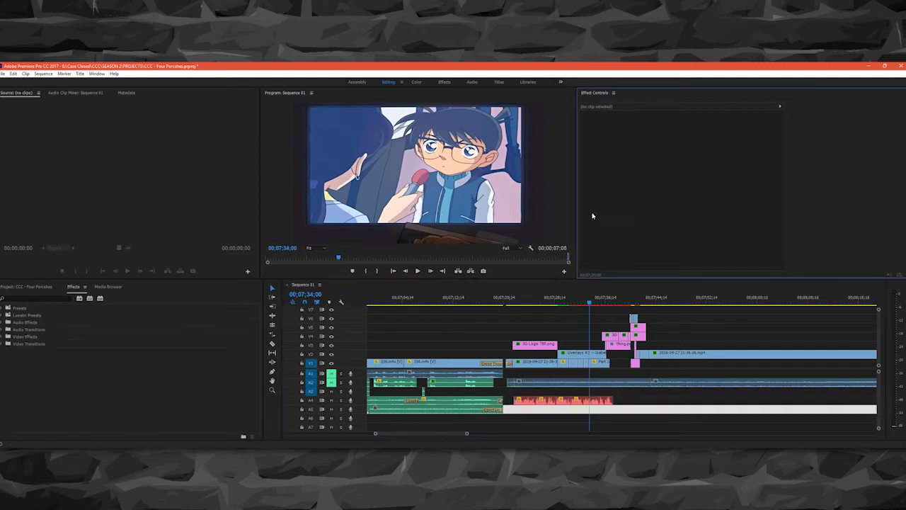
left_click(616, 314)
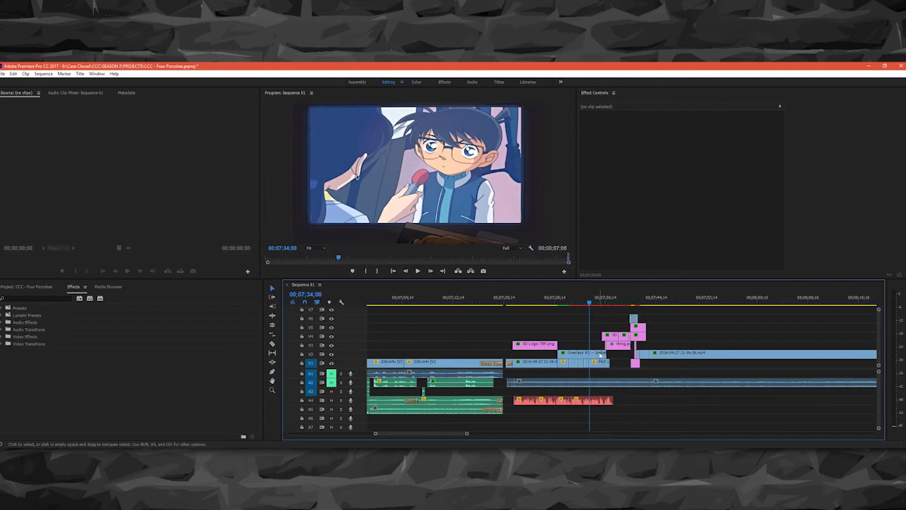
Scrub to the logo part of the opening and examine the motion and Basic 3D keyframes of the 3D logo image on V4.
left_click_drag(589, 305, 606, 308)
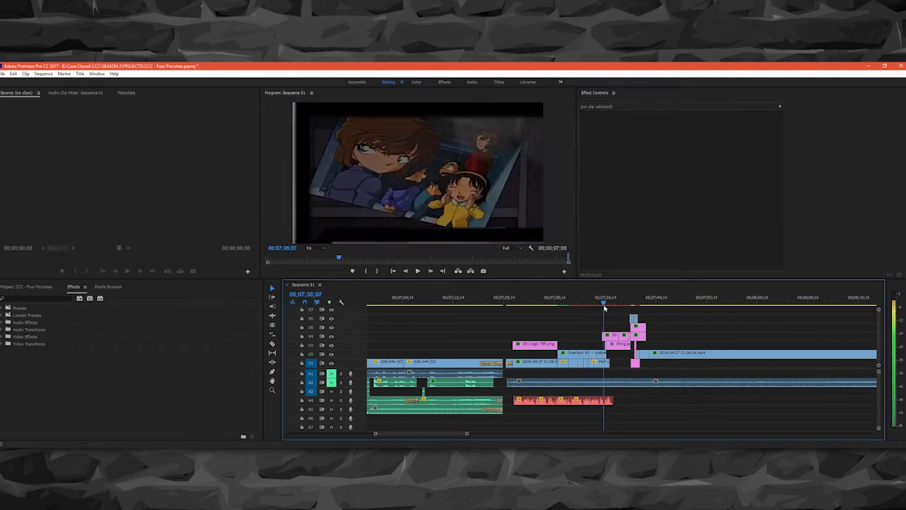
left_click(427, 209)
left_click(610, 335)
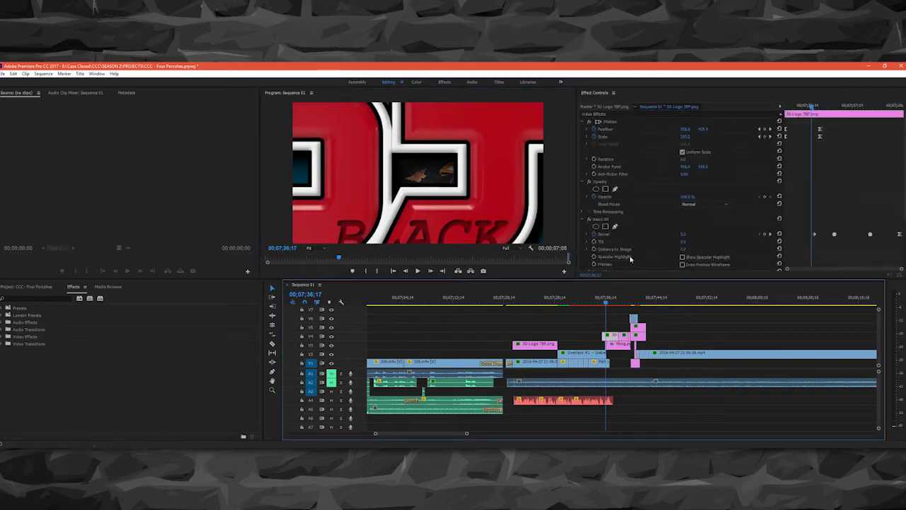
scroll(628, 224, "down", 2)
Play and scrub through the Detective Conan logo animation into the stairway shot, and save the project.
left_click_drag(606, 304, 610, 312)
key("space")
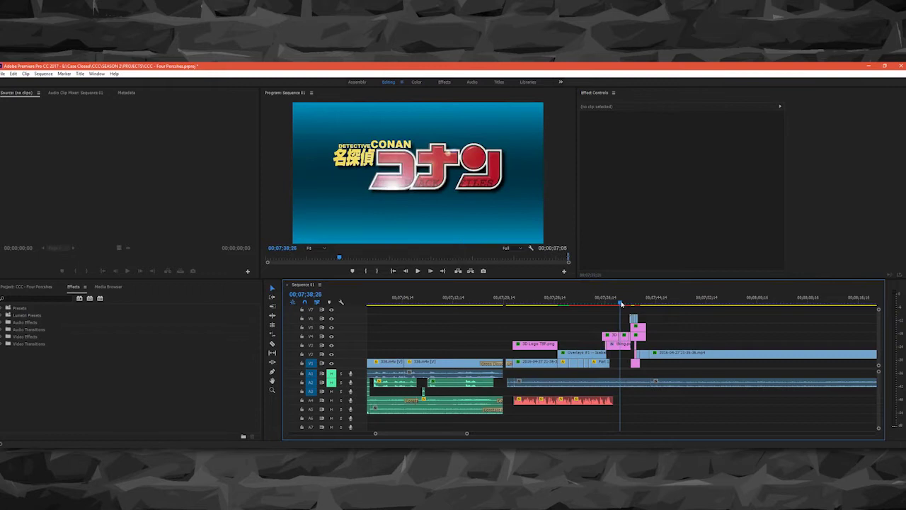
left_click_drag(629, 308, 631, 312)
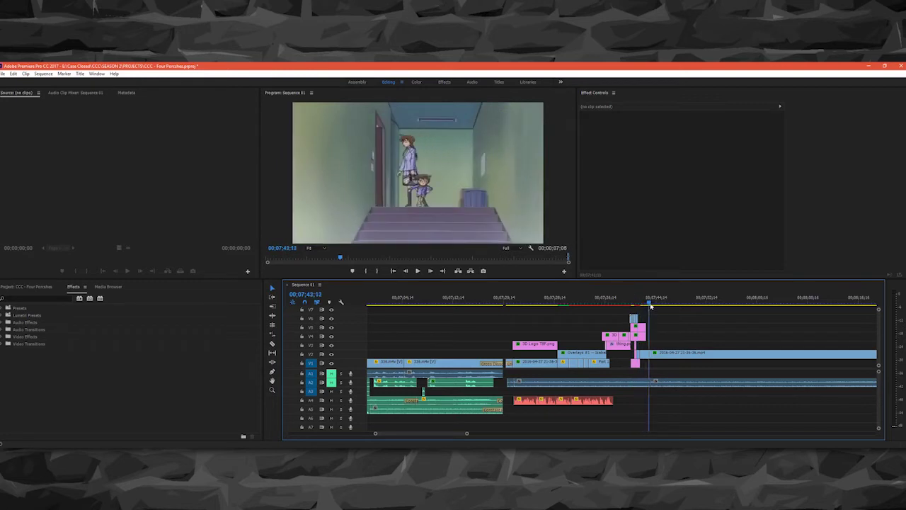
left_click(448, 201)
key("Return")
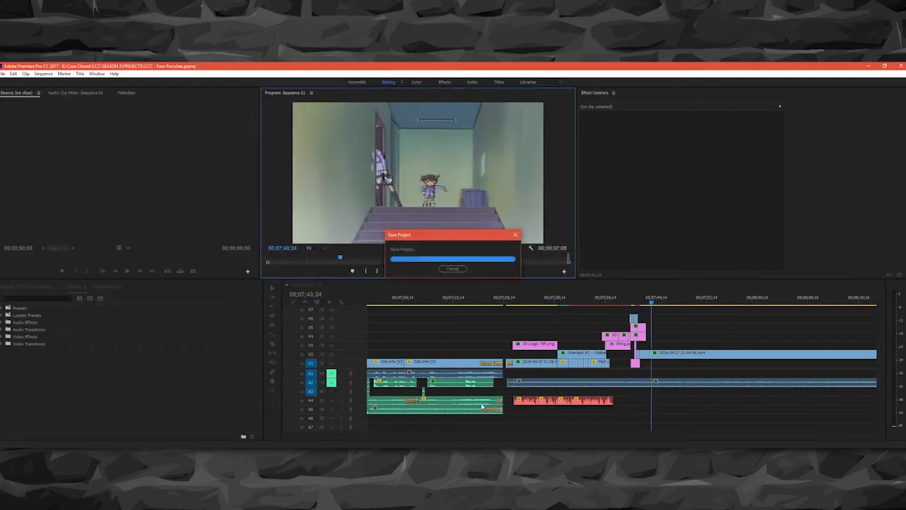
Survey the assembled clips and audio layers across the whole sequence.
left_click(468, 435)
left_click_drag(468, 435, 618, 436)
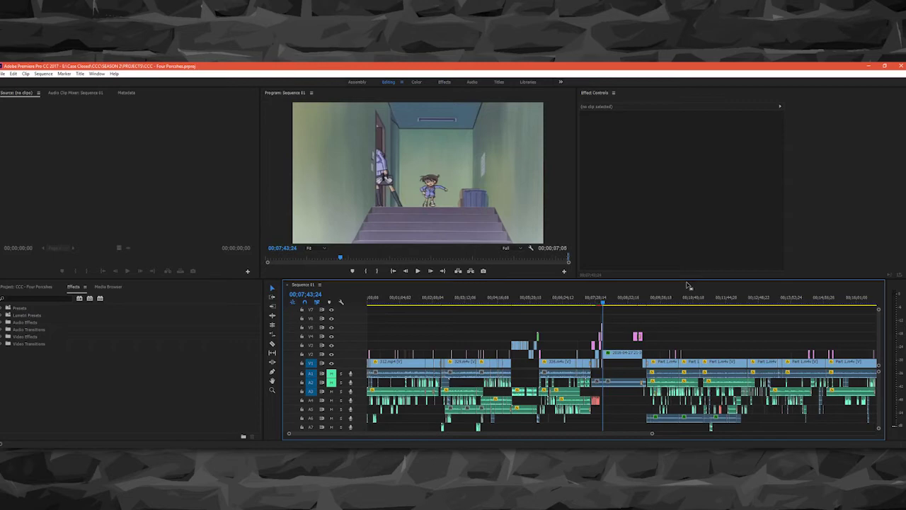
left_click_drag(602, 435, 770, 447)
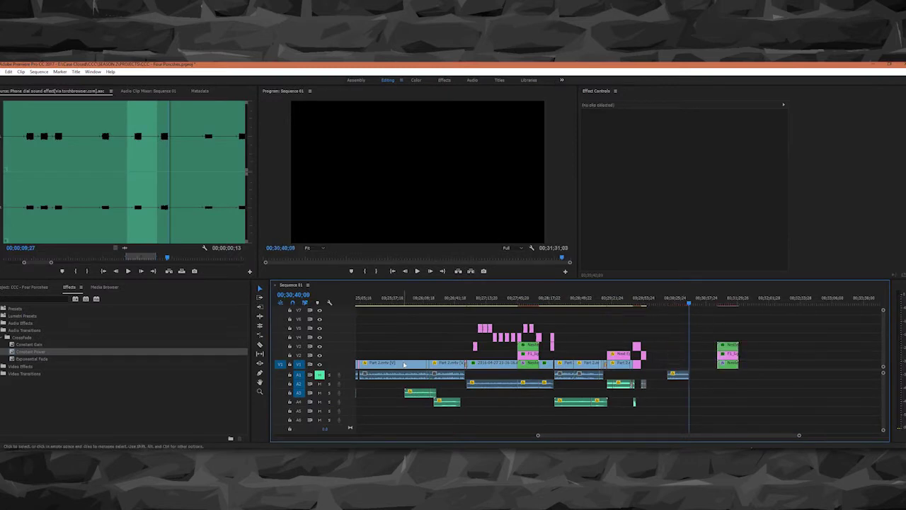
Replace the heading text of the Rever Copy 126 credits title with "Special Thanks on Patreon" and centre it in the frame.
left_click(405, 362)
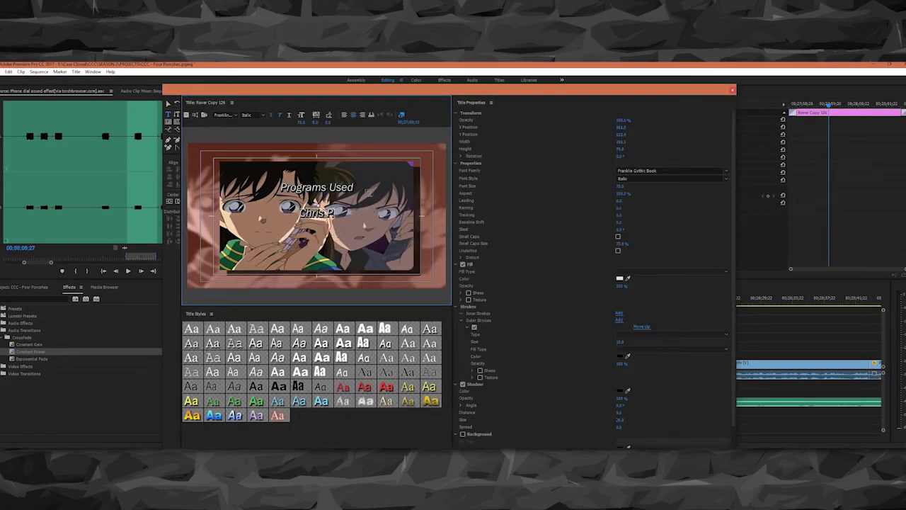
key("ctrl+a")
type("S")
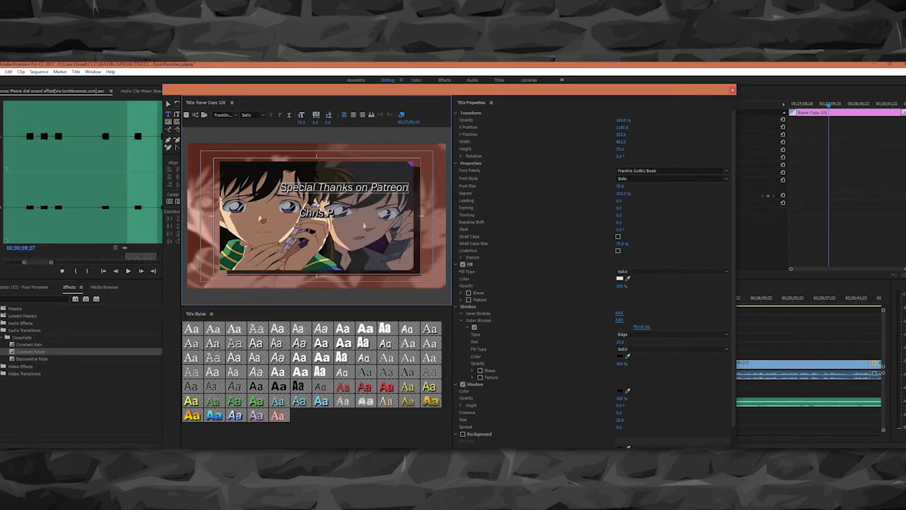
left_click(177, 202)
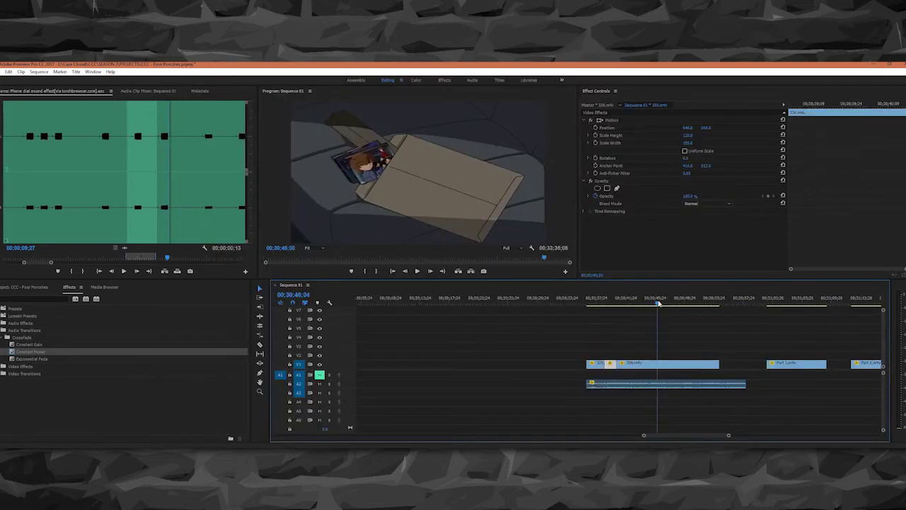
Cut the envelope-and-photo clip on V1 at about 00;30;45.
mouse_move(658, 307)
left_mouse_down()
mouse_move(669, 308)
mouse_move(655, 308)
left_mouse_up()
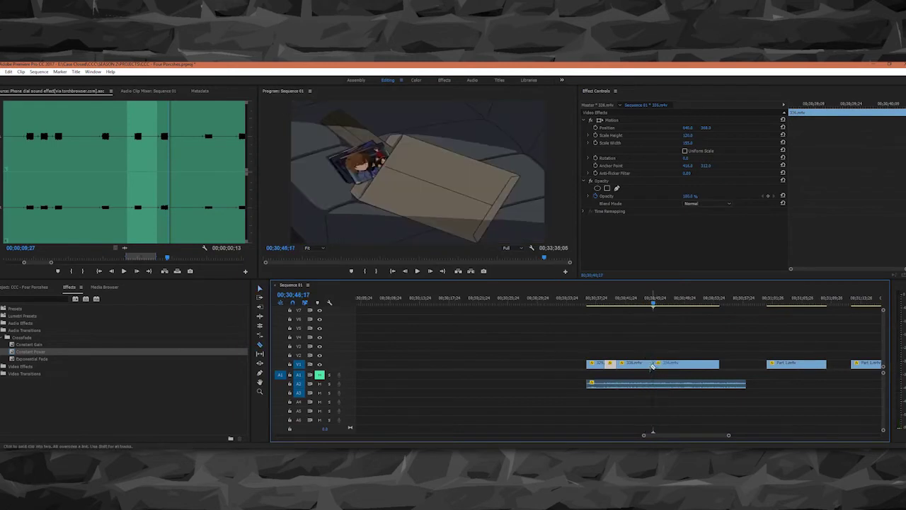
Move the second half of the cut envelope-and-photo clip on V1 back over the first half and play the joined shots.
left_click_drag(653, 365, 619, 365)
left_click(616, 298)
key("space")
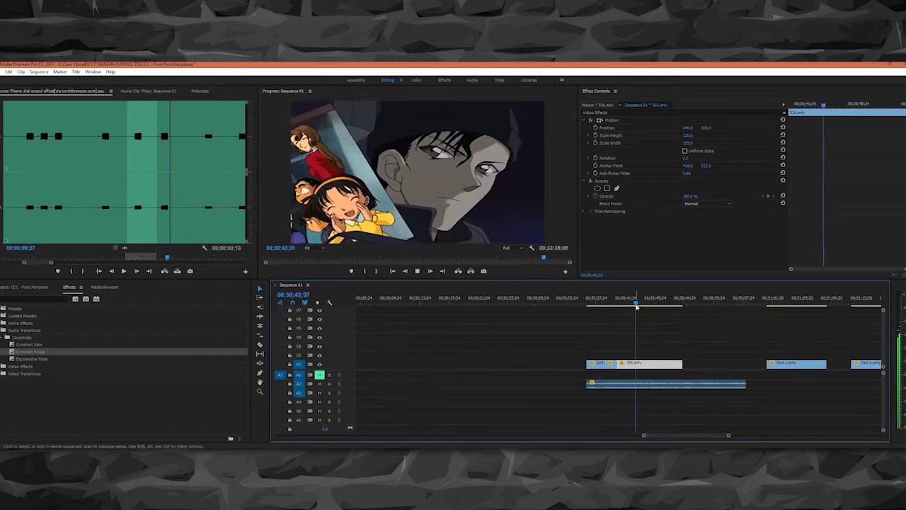
Shorten the Part 1.m4v car-and-figures clip after the photo shots on V1 and play it back.
key("equal")
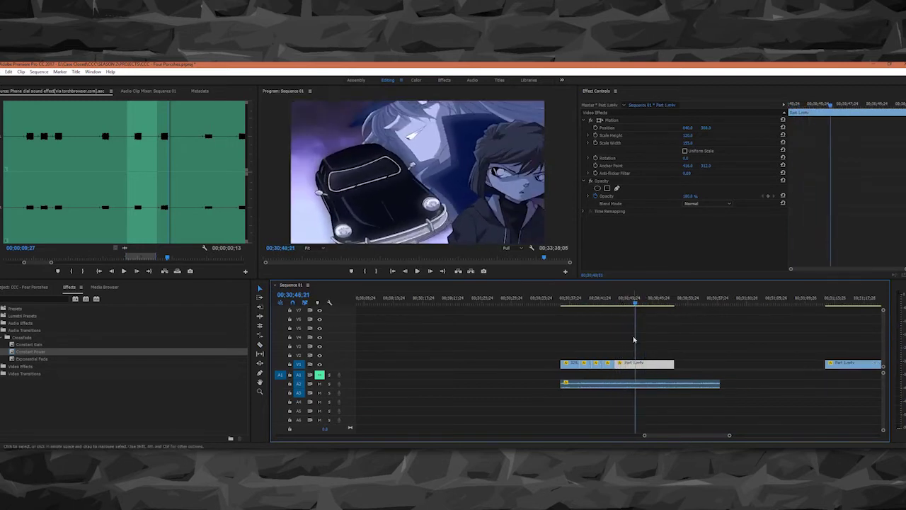
left_click_drag(616, 363, 644, 363)
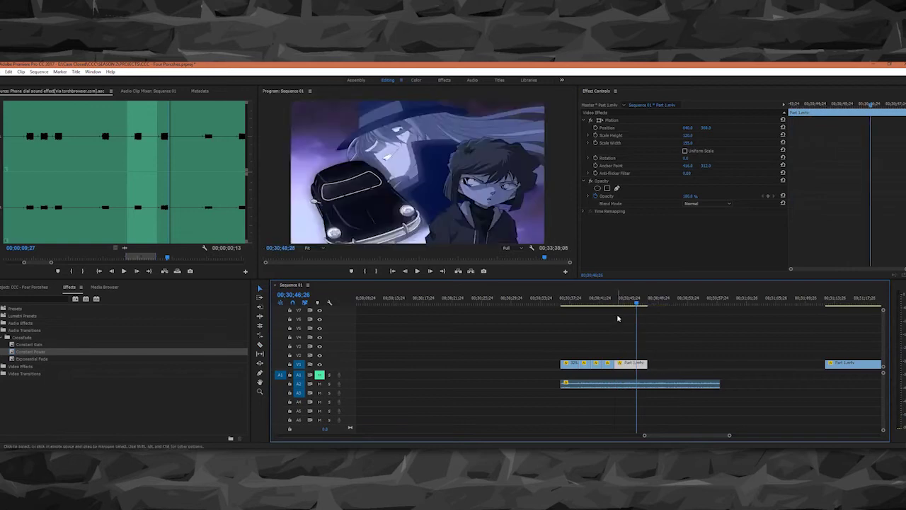
key("space")
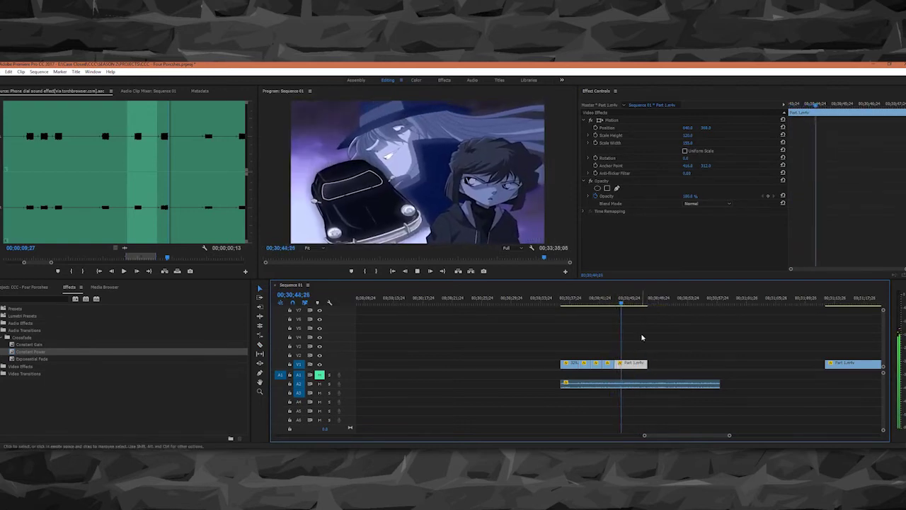
key("space")
Extend the ending montage on V1 with further shortened Part 1.m4v shots, checking the cuts in playback.
left_click_drag(647, 363, 709, 363)
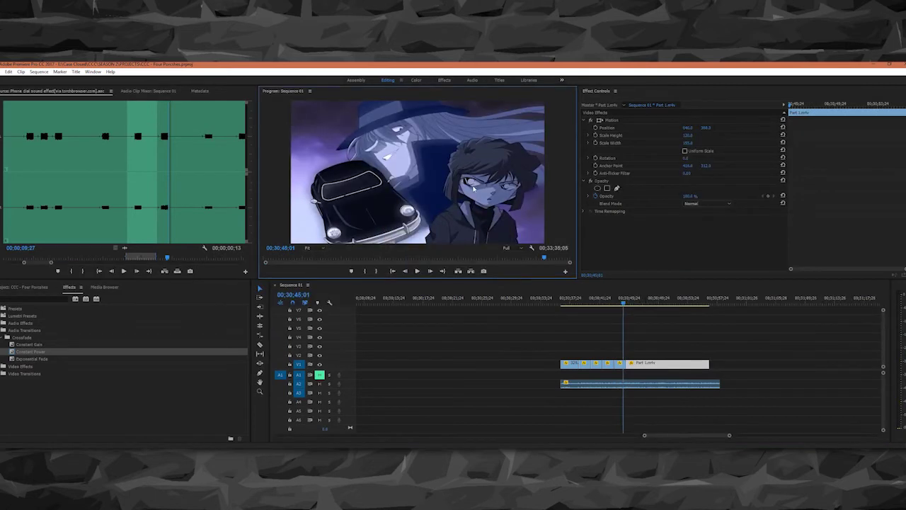
left_click(684, 298)
left_click_drag(693, 365, 680, 364)
key("space")
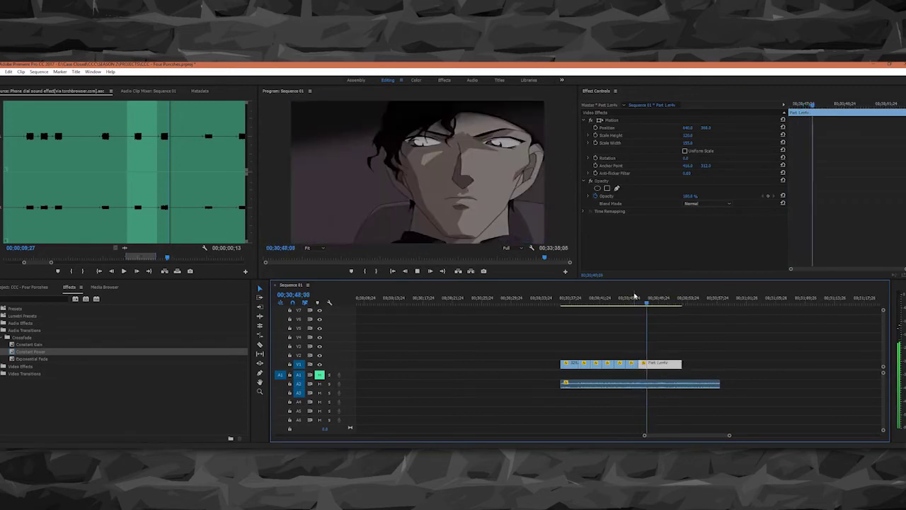
key("space")
left_click_drag(680, 364, 754, 364)
left_click_drag(695, 303, 729, 308)
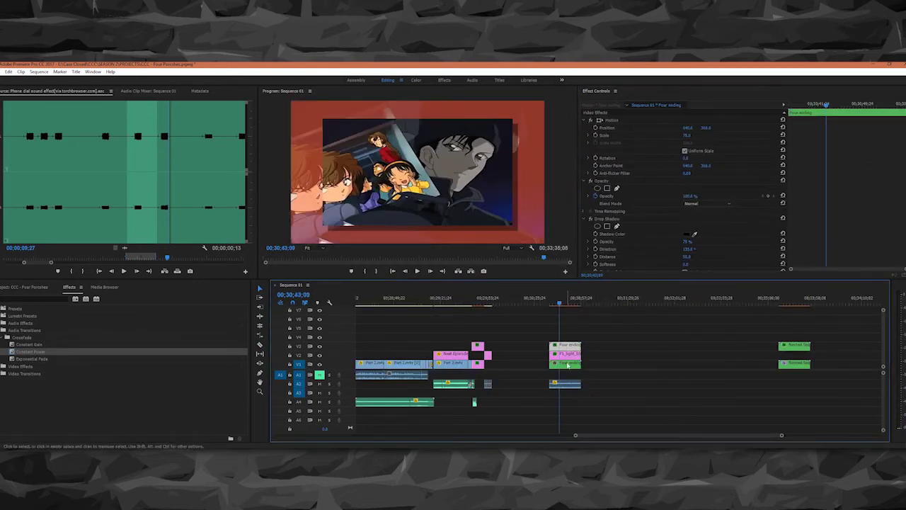
Copy the Camera Blur and Black & White effects from the nested sequence on V1 to the Four ending clip on V1.
left_click(795, 363)
left_click_drag(617, 219, 618, 242)
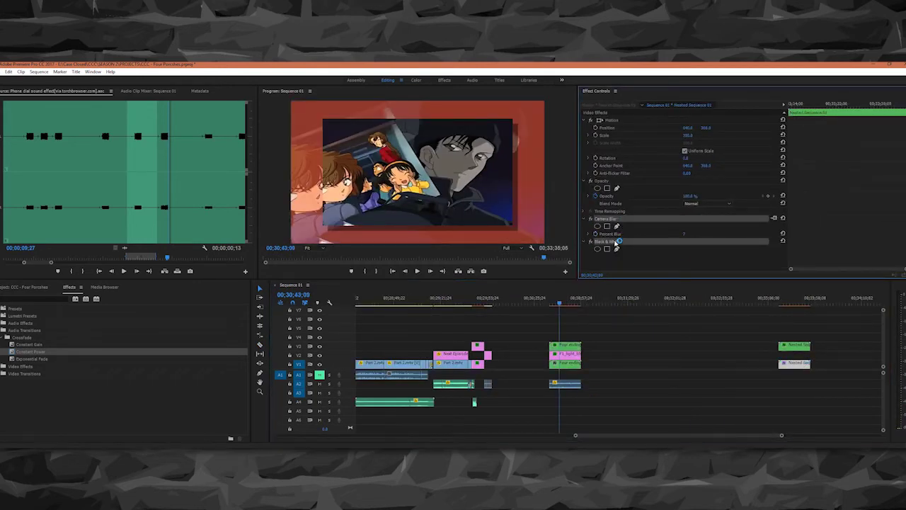
left_click(572, 364)
mouse_move(559, 304)
left_mouse_down()
mouse_move(550, 305)
mouse_move(568, 305)
left_mouse_up()
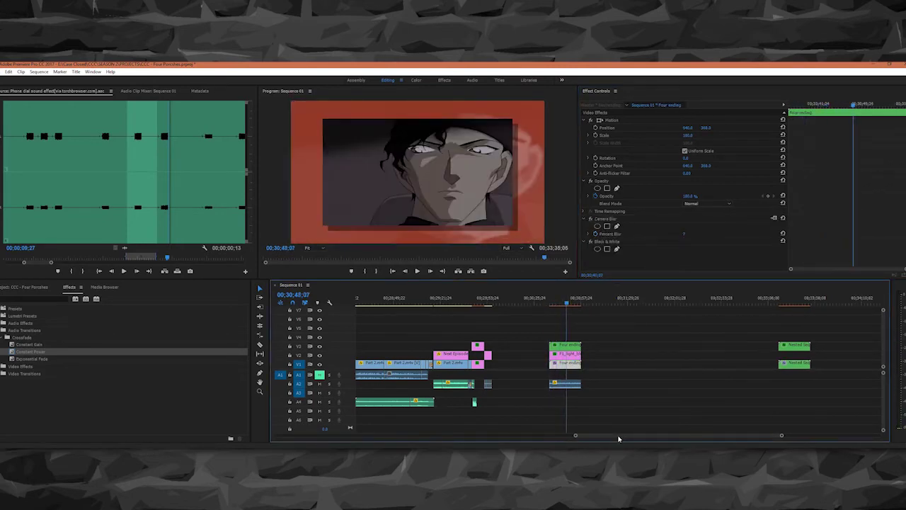
Scrub through the finished ending credits around the Special Thanks on Patreon title.
scroll(499, 392, "up", 5)
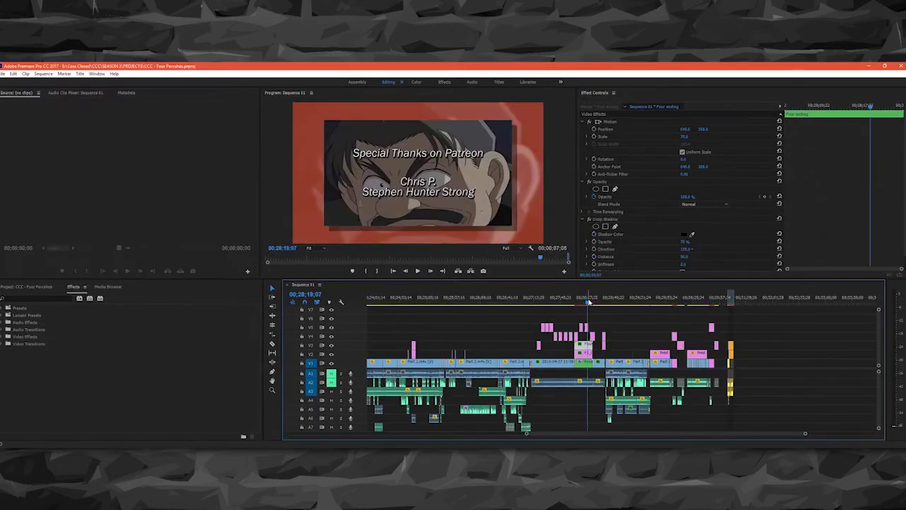
left_click_drag(588, 300, 611, 302)
left_click(453, 212)
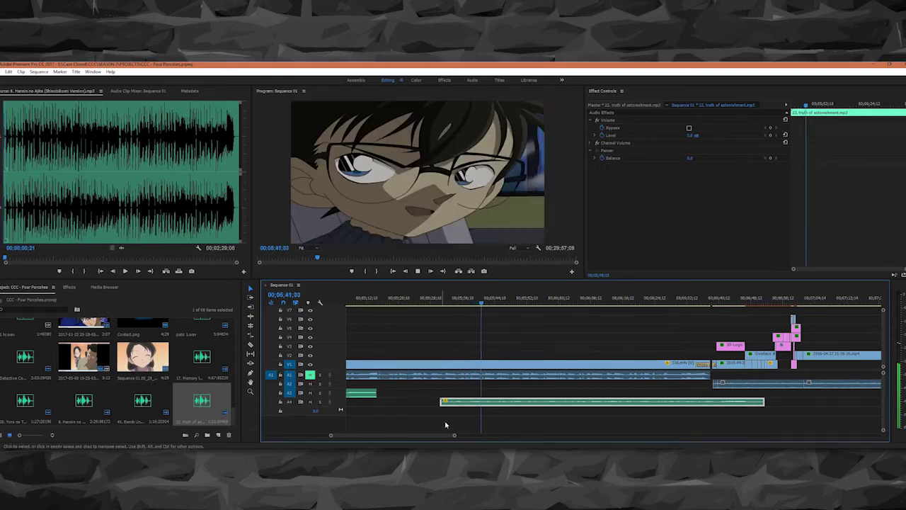
Cut the truth of astonishment music clip on A4 during the phone call scene and delete the unwanted section.
left_click_drag(599, 302, 629, 304)
key("space")
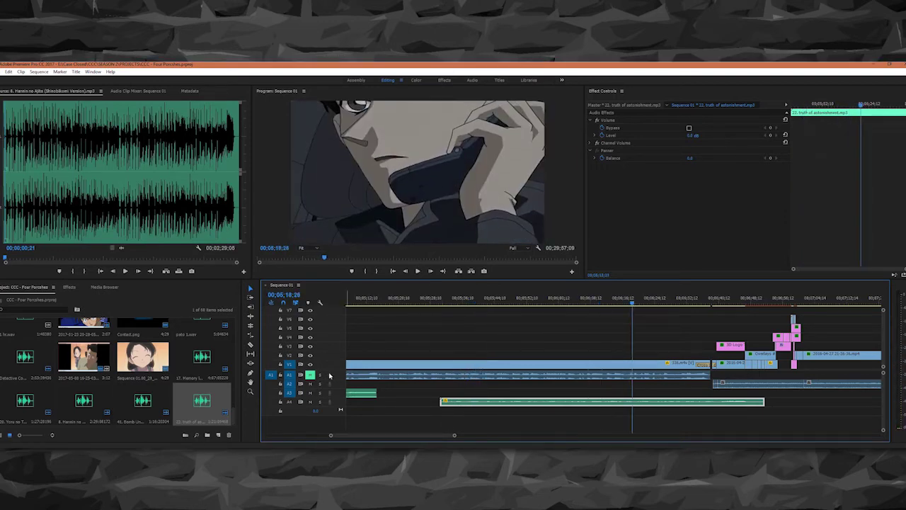
key("c")
left_click(665, 401)
key("v")
left_click(686, 403)
key("Delete")
Trim the end of the first music section on A4, shift the last section to the scene's fade-out, and play it.
left_click_drag(664, 402, 615, 404)
mouse_move(724, 404)
left_mouse_down()
mouse_move(676, 407)
mouse_move(718, 405)
mouse_move(708, 403)
left_mouse_up()
key("space")
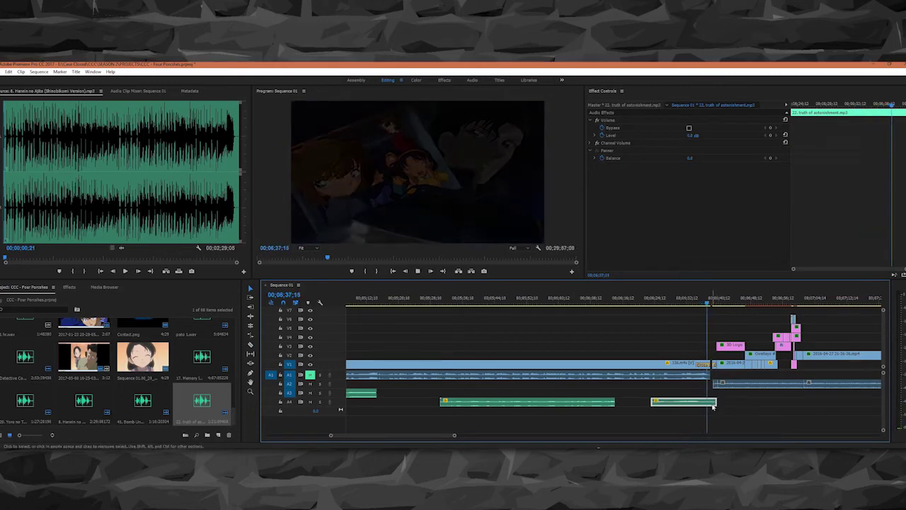
key("space")
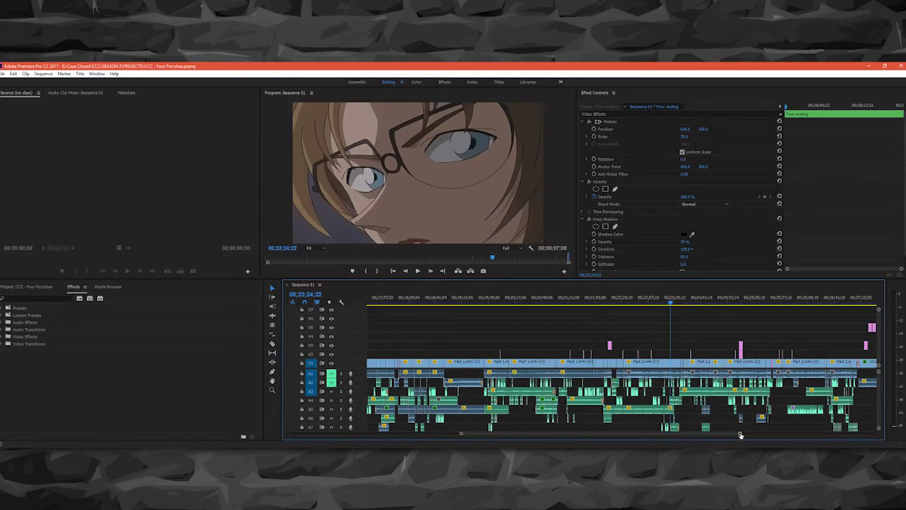
Solo the original audio on A1 and play the scene from about 00;23;23.
left_click_drag(740, 433, 630, 436)
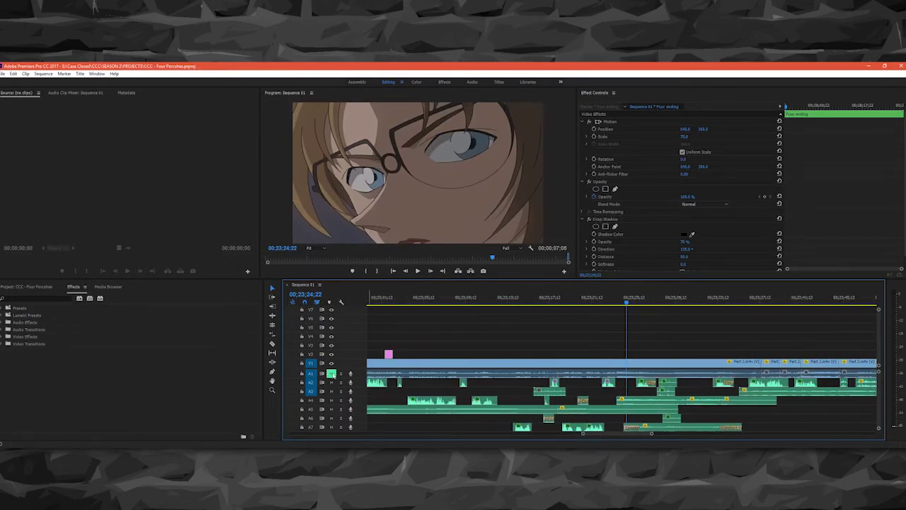
left_click_drag(626, 302, 614, 302)
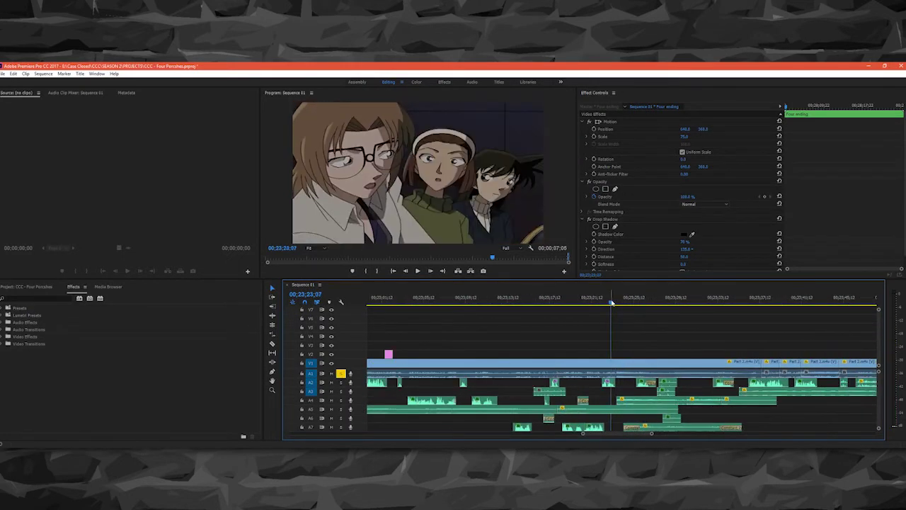
key("space")
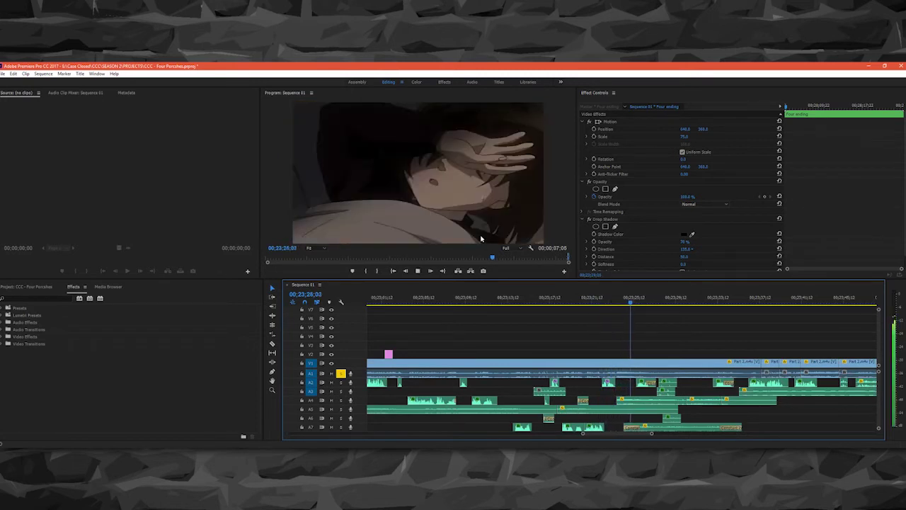
key("space")
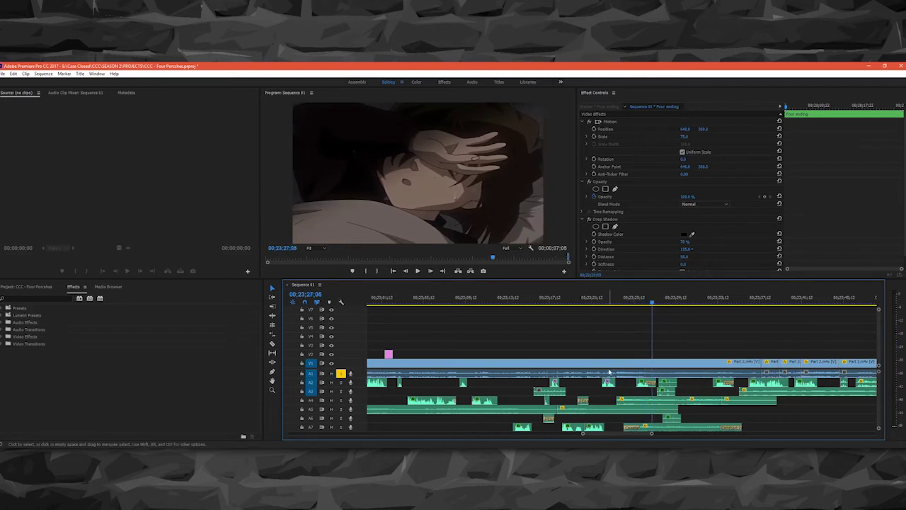
left_click(615, 301)
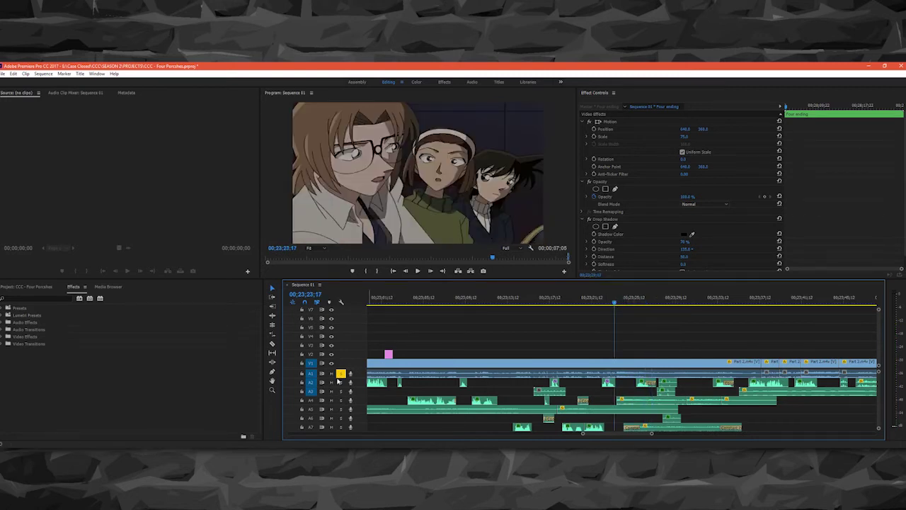
Mute A1 again, check the frame at 00;23;22;08 in an enlarged program view, and play the scene with the rebuilt audio.
left_click(598, 305)
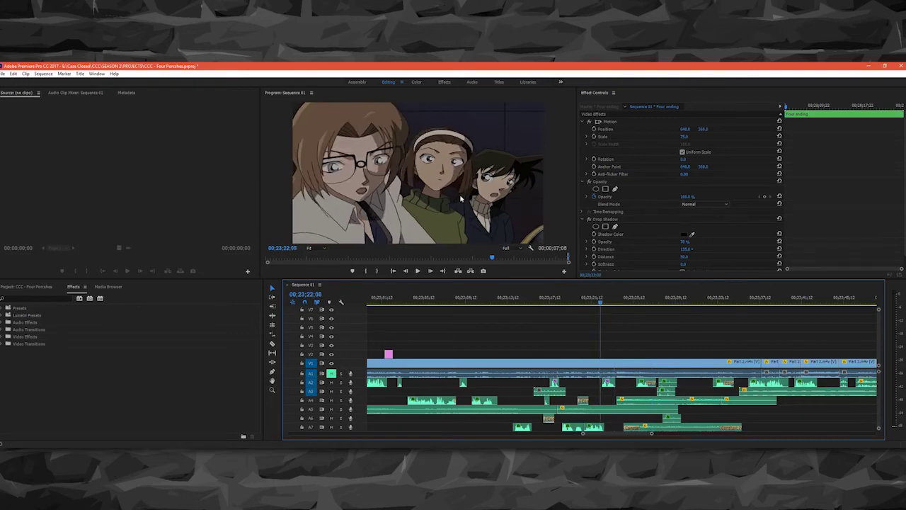
left_click(434, 169)
key("grave")
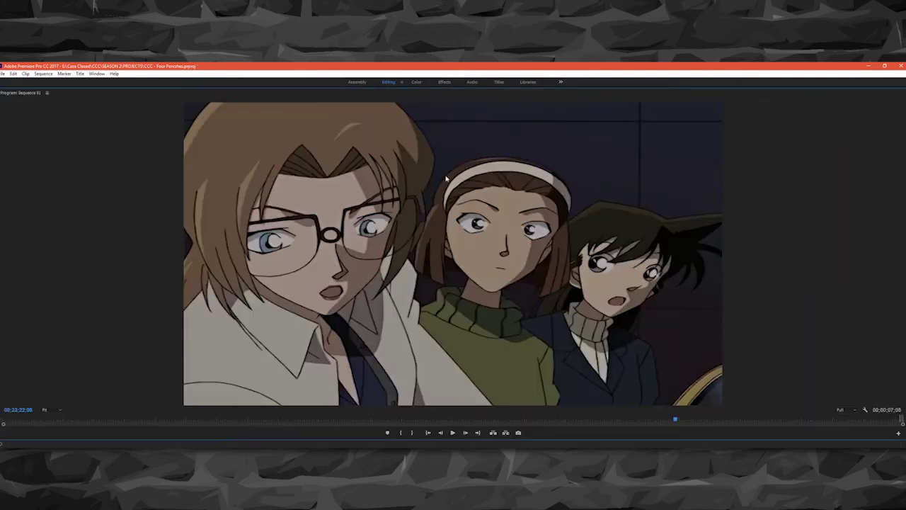
key("grave")
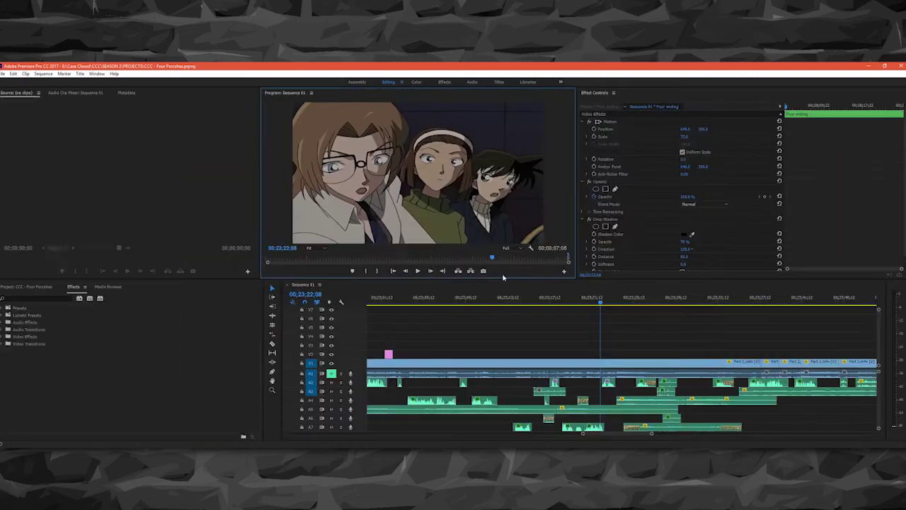
key("space")
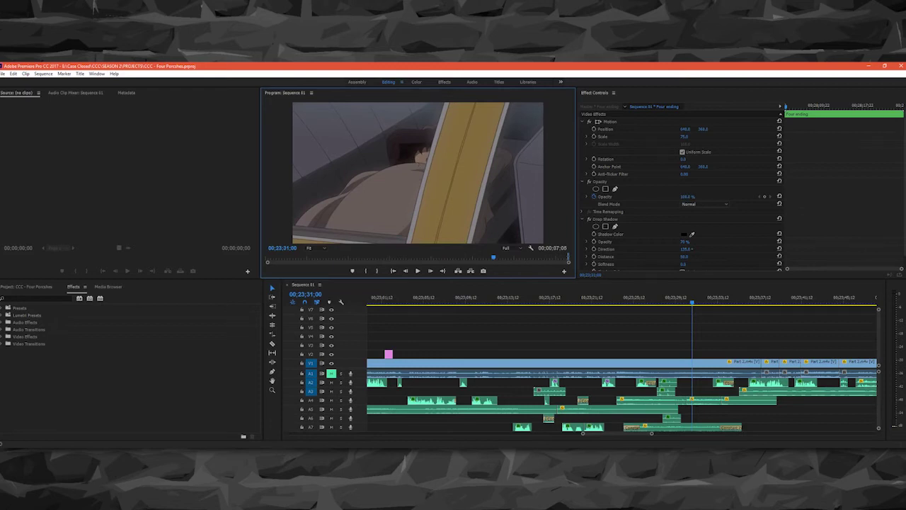
left_click(673, 435)
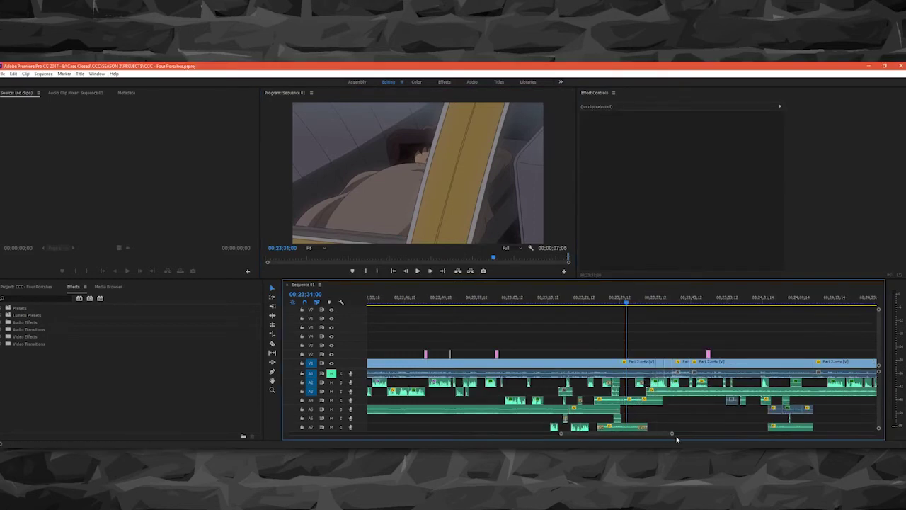
key("minus")
key("minus")
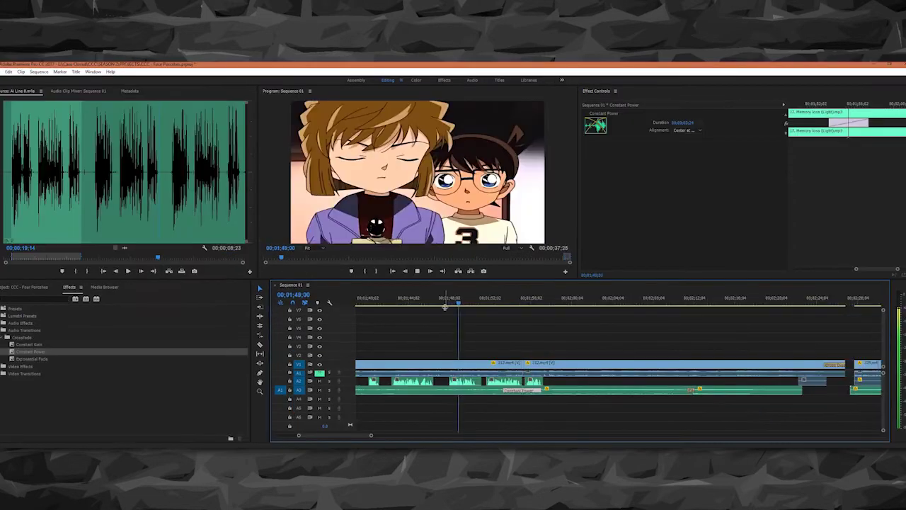
Place the still of the girl and boy from the project bin on V2 at about 00;01;50 and play up to it.
key("Left")
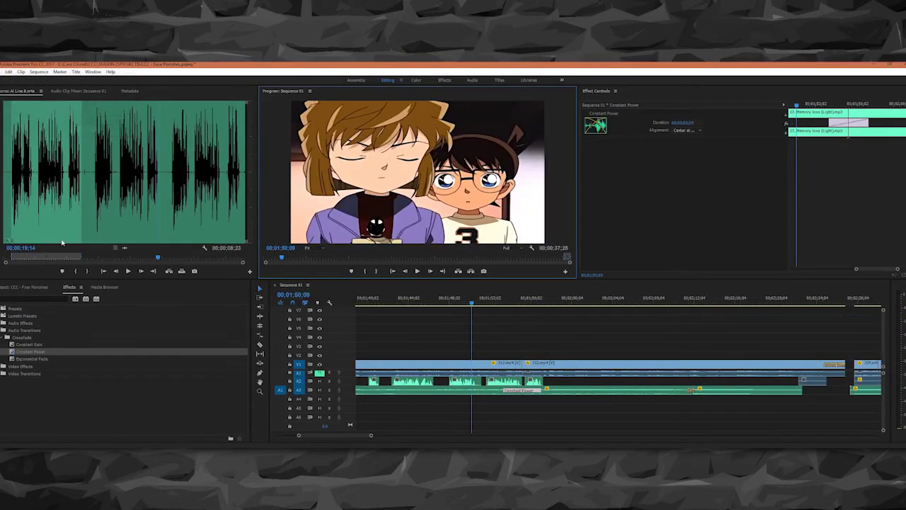
left_click(36, 288)
left_click_drag(87, 400, 473, 354)
left_click(463, 301)
left_click(446, 299)
key("space")
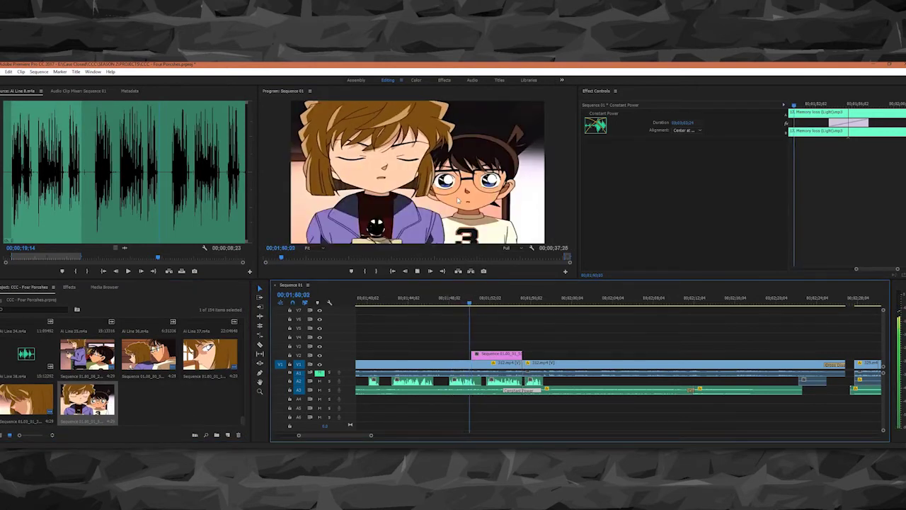
Shorten the still on V2 to about one second, play the scene through, and save the project.
key("space")
left_click_drag(473, 354, 481, 355)
key("space")
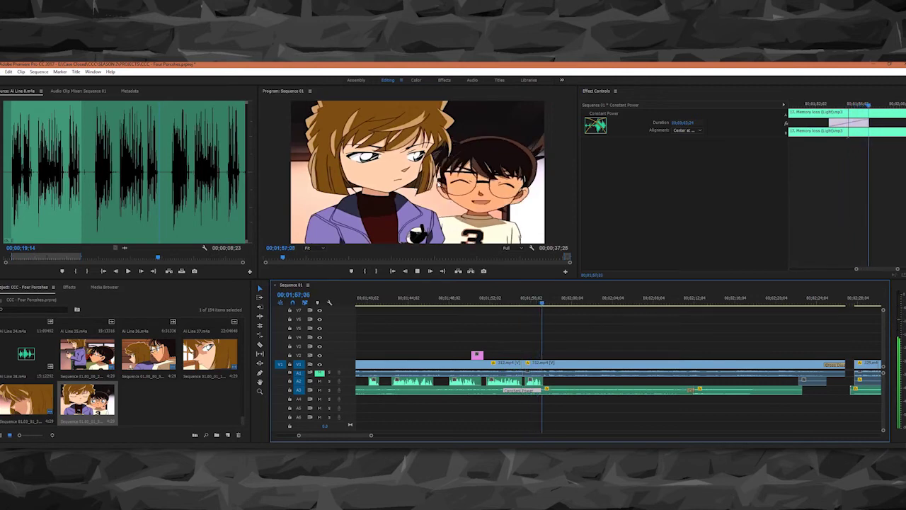
key("ctrl+s")
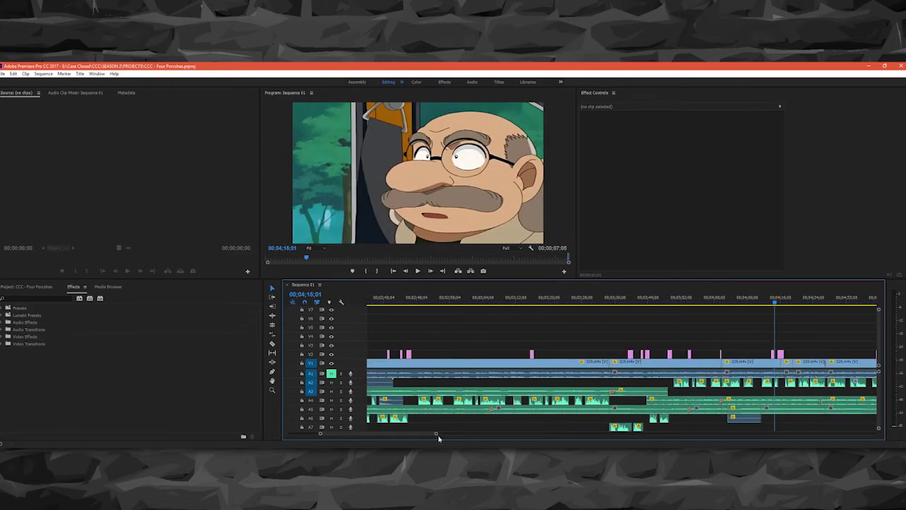
Play and scrub the moustached man's close-up between about 00;04;12 and 00;04;16.
key("equal")
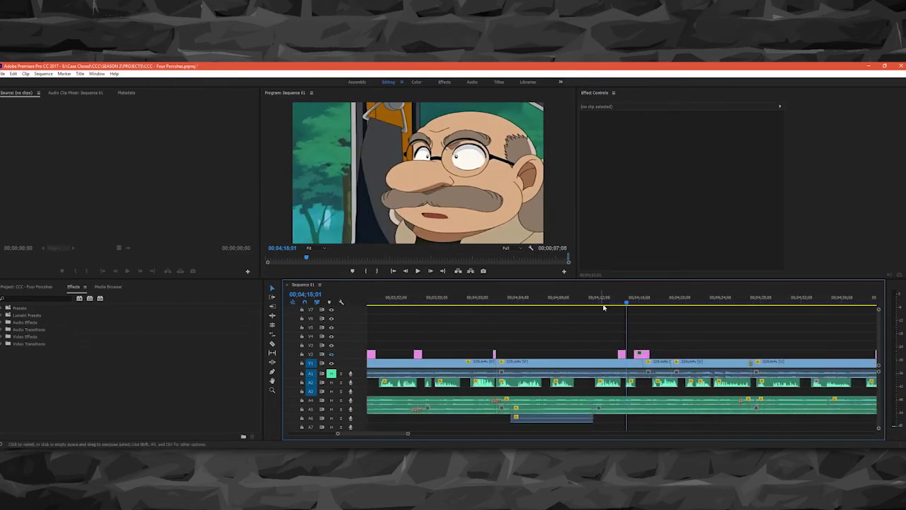
left_click(599, 306)
key("space")
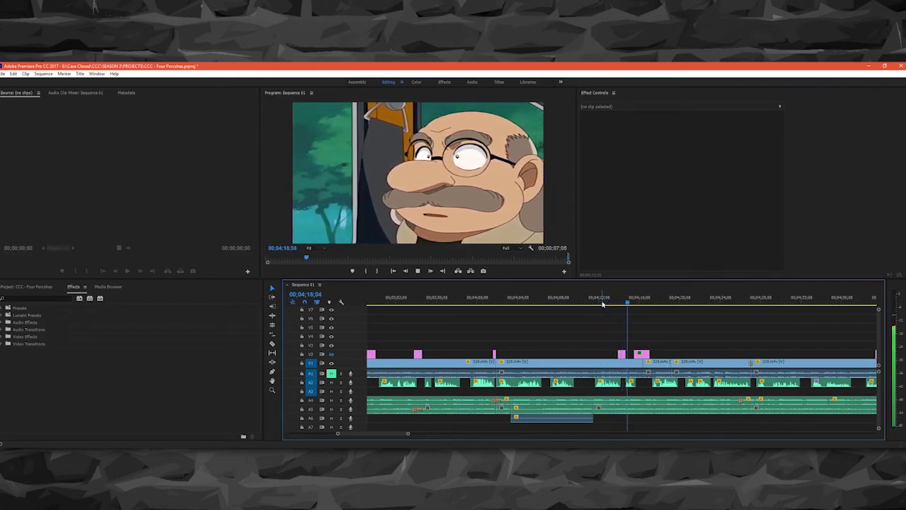
key("space")
left_click_drag(649, 303, 639, 303)
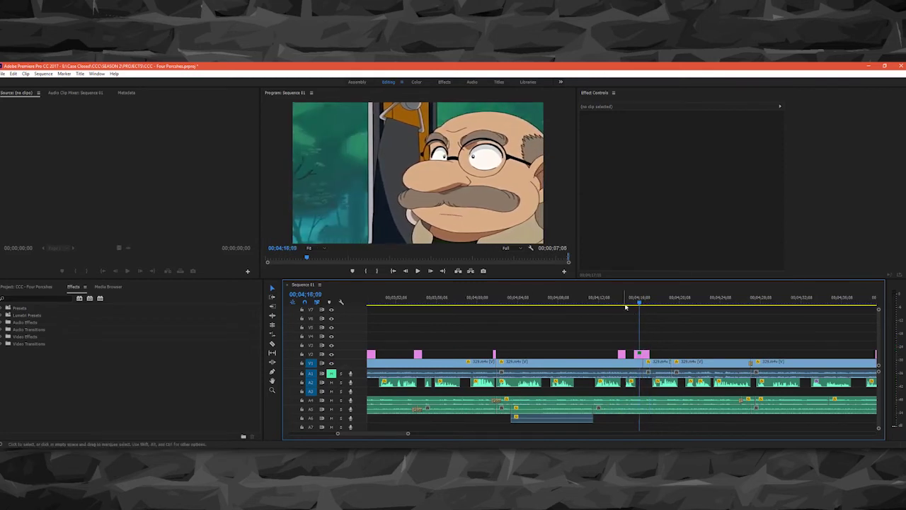
Inspect the Position and Crop settings of the V2 still at about 00;04;14 and play the close-up with it.
left_click(623, 303)
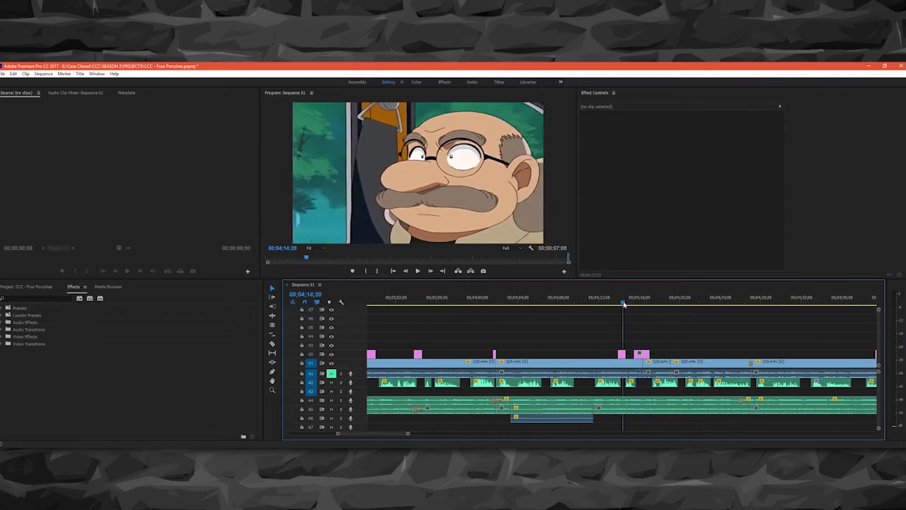
left_click(622, 355)
left_click_drag(623, 303, 615, 306)
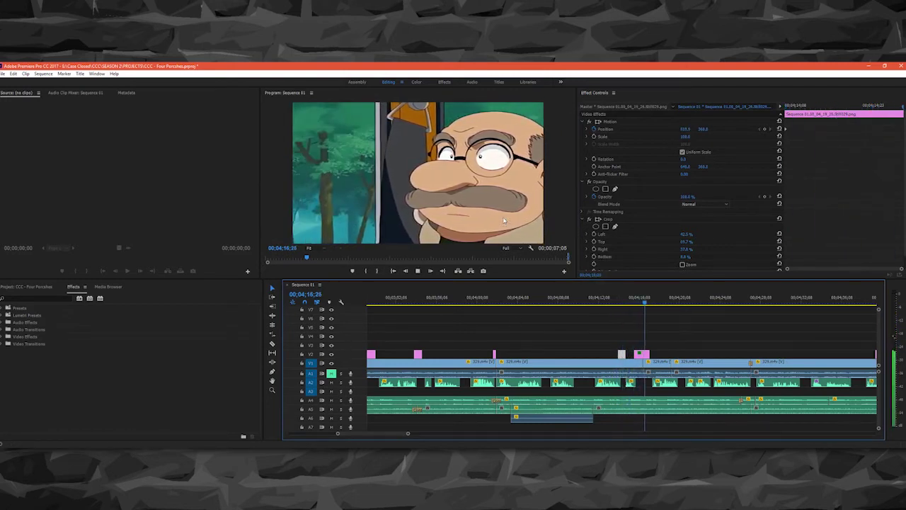
key("space")
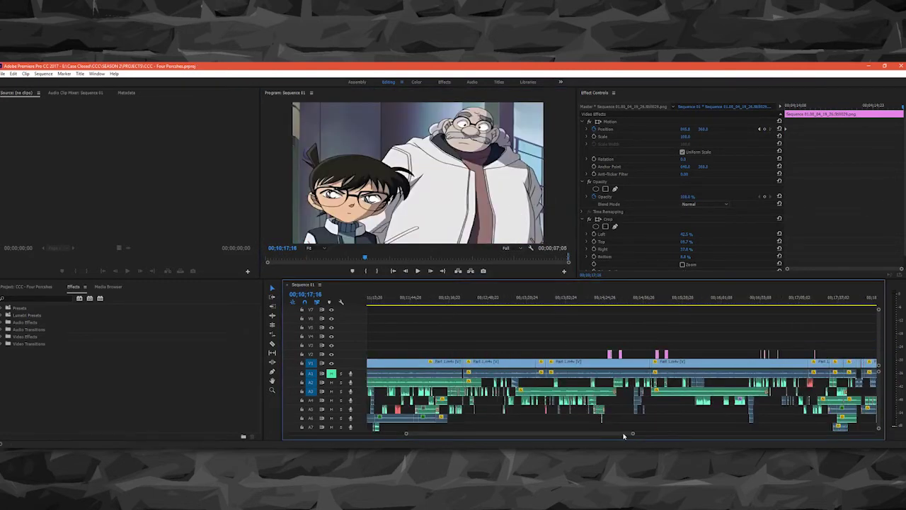
Show the moustached man's name card on V2 at about 00;14;28 and examine the clips around it.
scroll(630, 431, "down", 3)
left_click(499, 298)
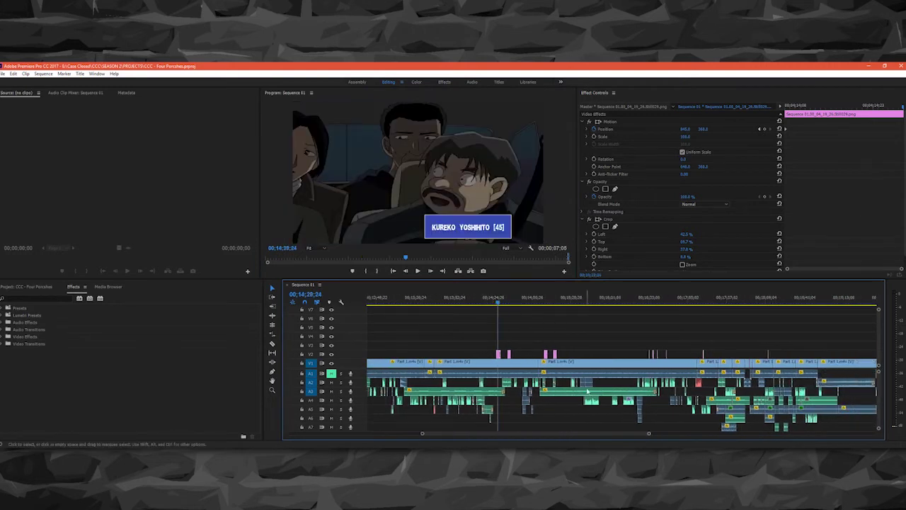
key("=")
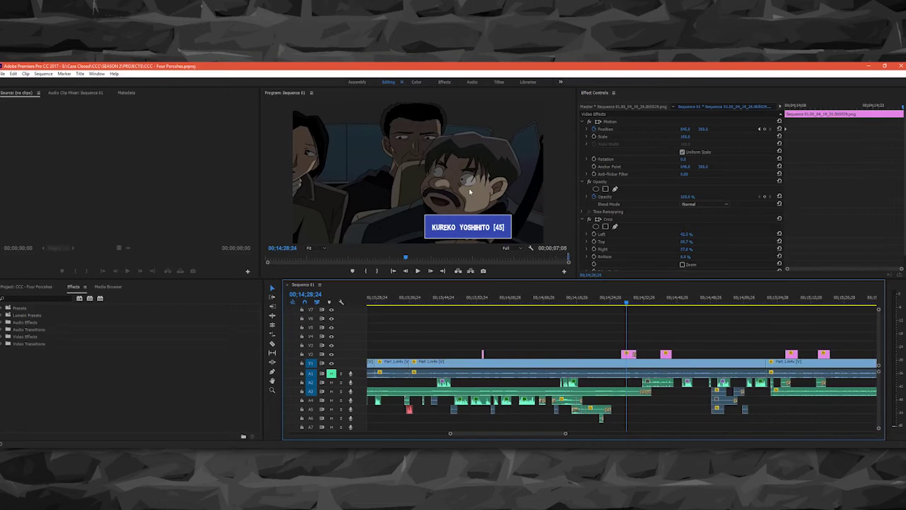
Switch to the browser, open the wiki article on The Four Porsches (Part 1), and read its People section.
key("alt+Tab")
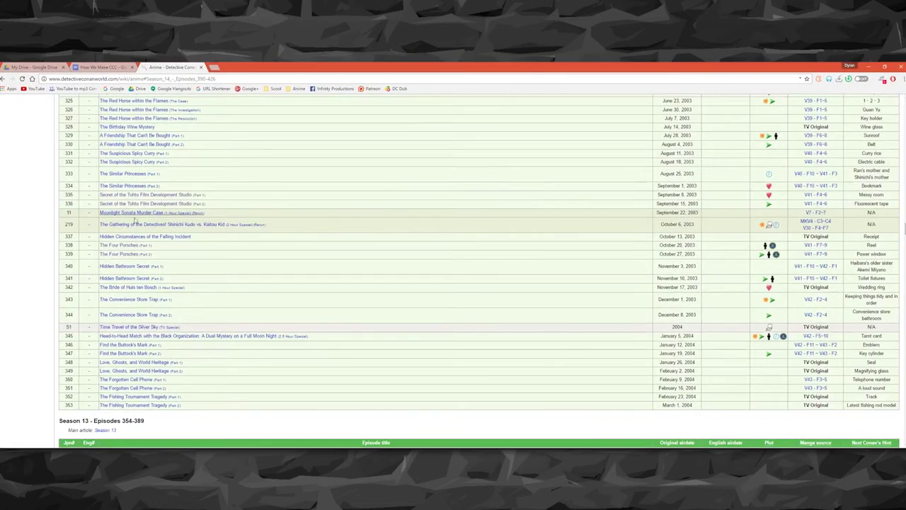
left_click(128, 246)
scroll(368, 265, "down", 5)
scroll(337, 283, "down", 2)
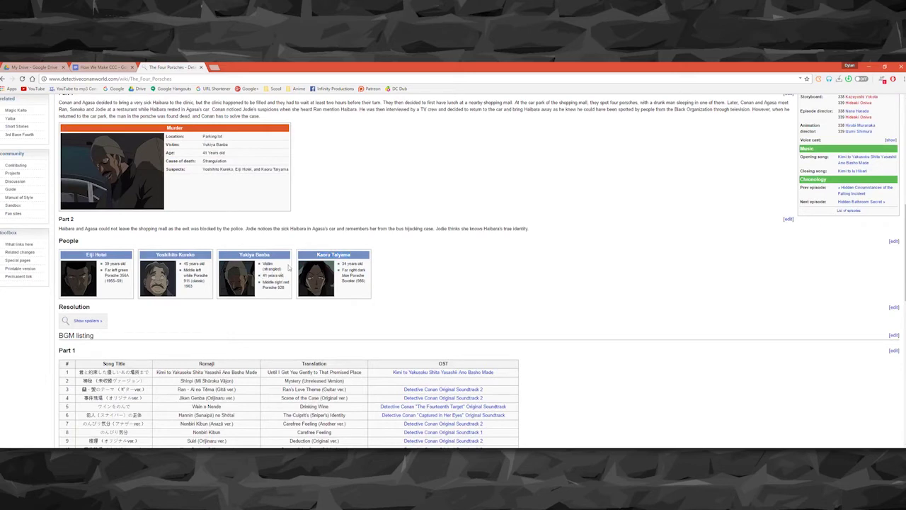
Switch back to Premiere Pro and view the dark-haired woman's name card at about 00;15;15.
key("alt+Tab")
left_click(479, 299)
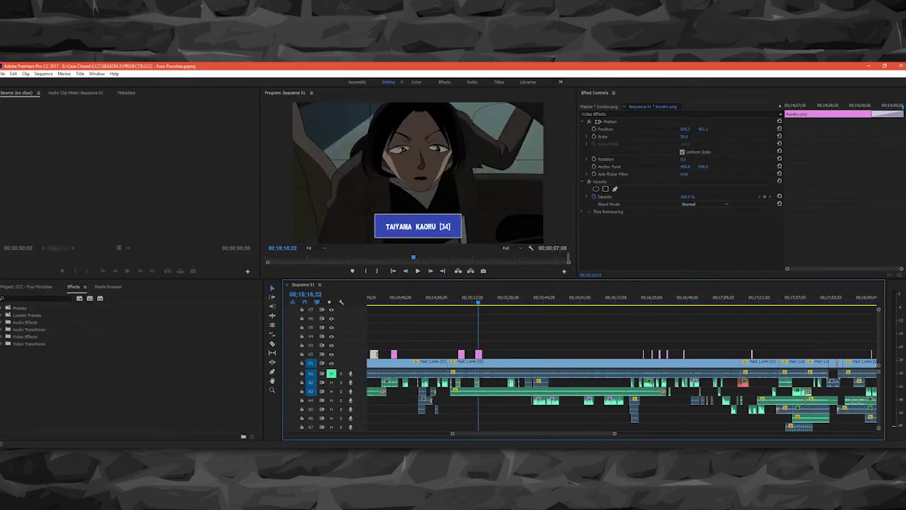
key("alt+Tab")
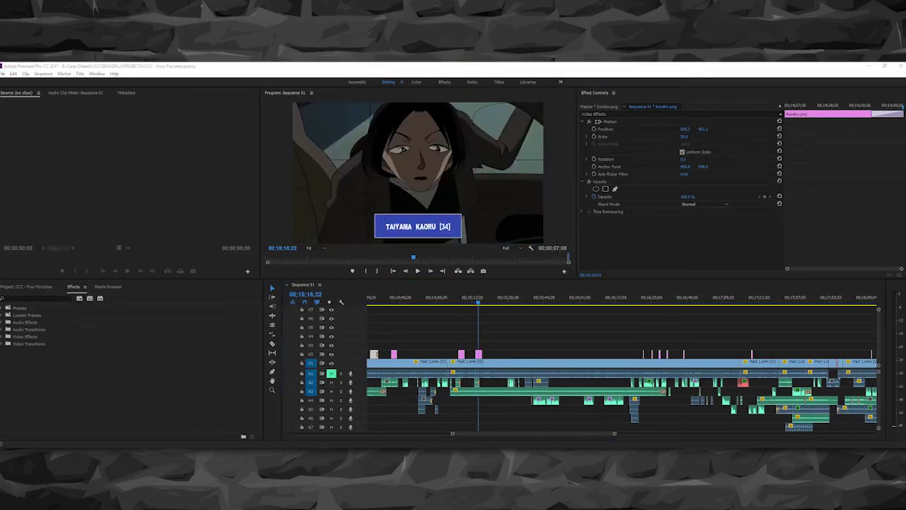
Play the truck shot at about 00;06;14 with the car engine sound effect on A2.
left_click(466, 199)
key("Return")
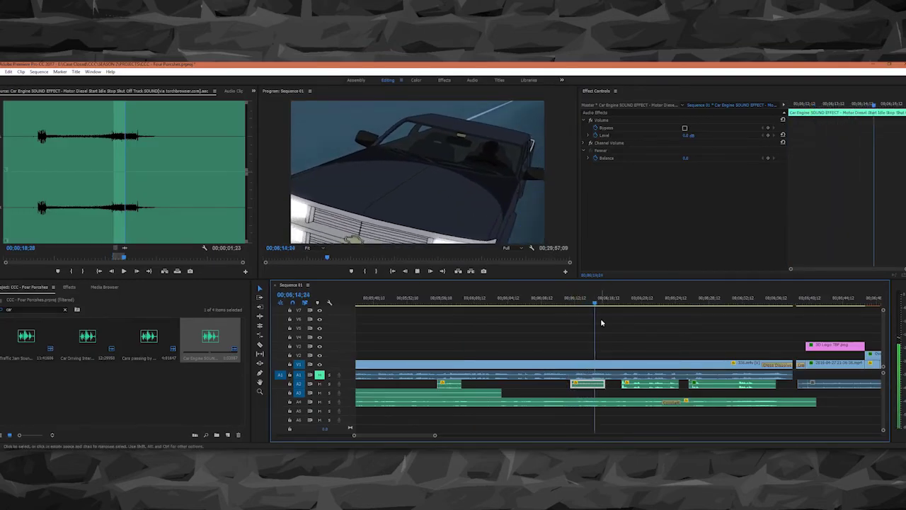
left_click_drag(606, 384, 570, 388)
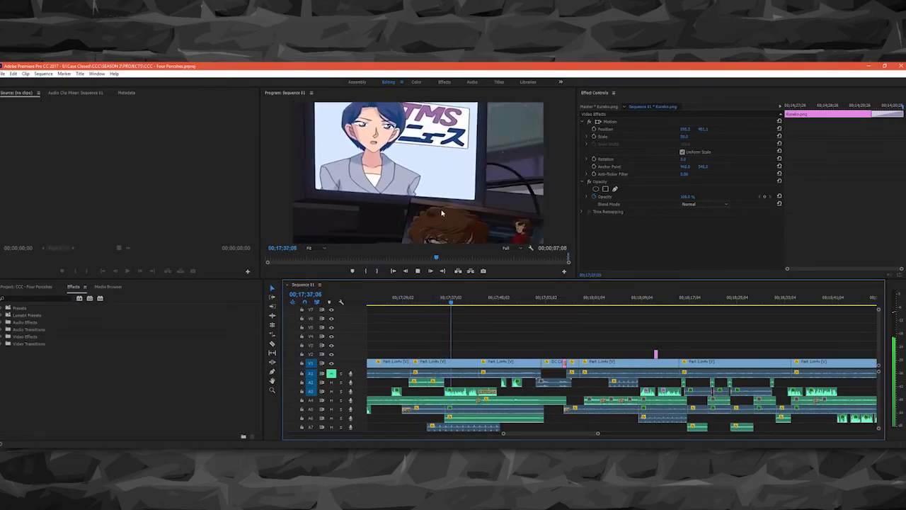
Scrub to the three-character illustration at 00;17;50 and save the project.
left_click_drag(500, 303, 526, 305)
key("Return")
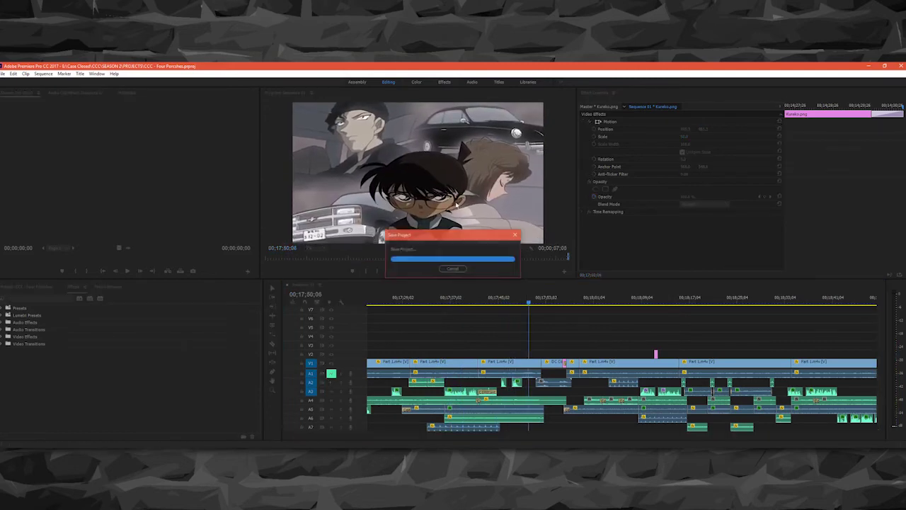
left_click_drag(601, 431, 647, 444)
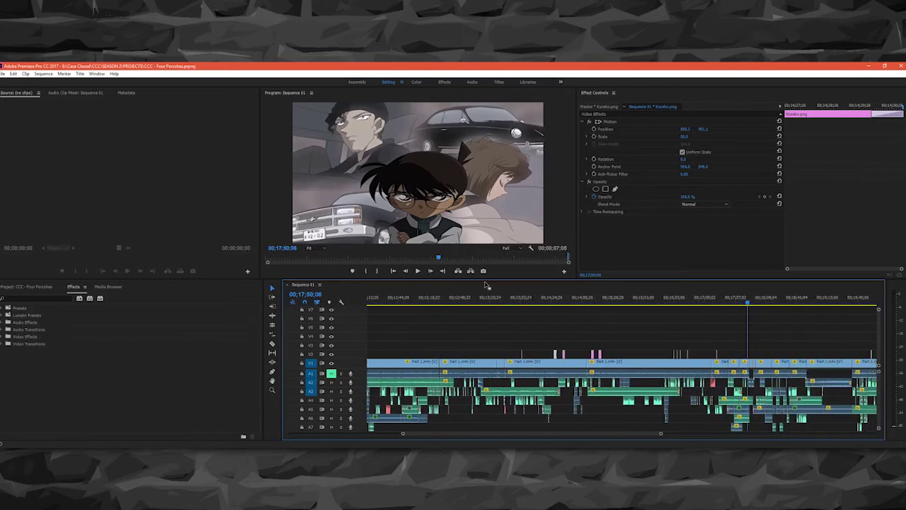
left_click(455, 206)
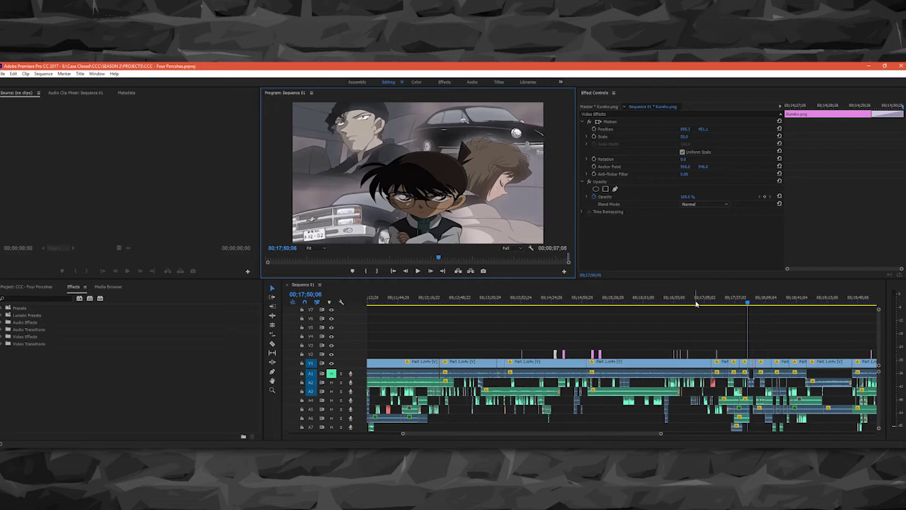
Scrub through the scenes up to the girl's close-up at about 00;20;55 and examine the audio clips under it.
scroll(696, 303, "down", 5)
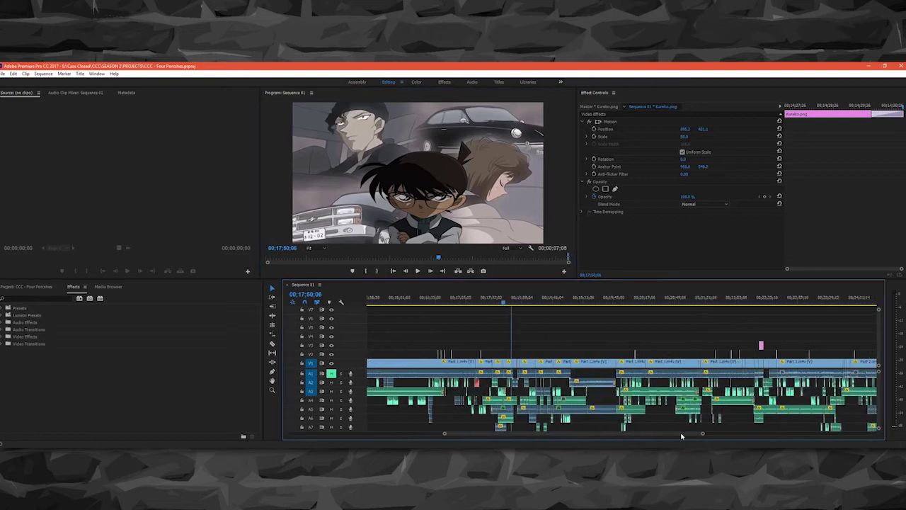
left_click_drag(531, 297, 556, 298)
left_click(602, 299)
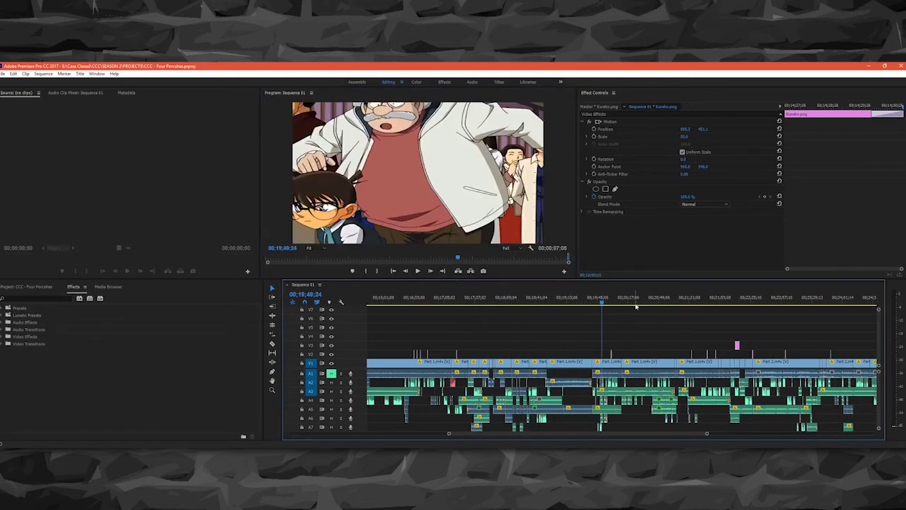
left_click(624, 298)
left_click(649, 299)
left_click(665, 298)
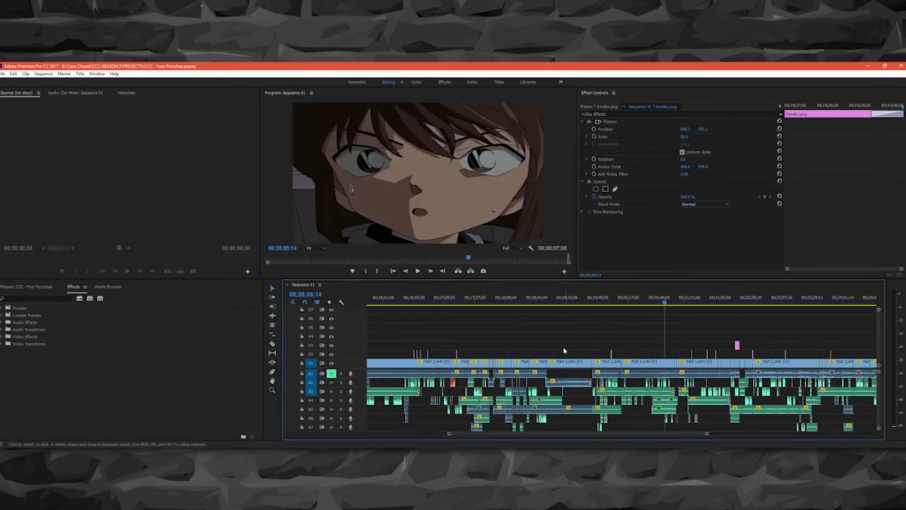
key("=")
key("=")
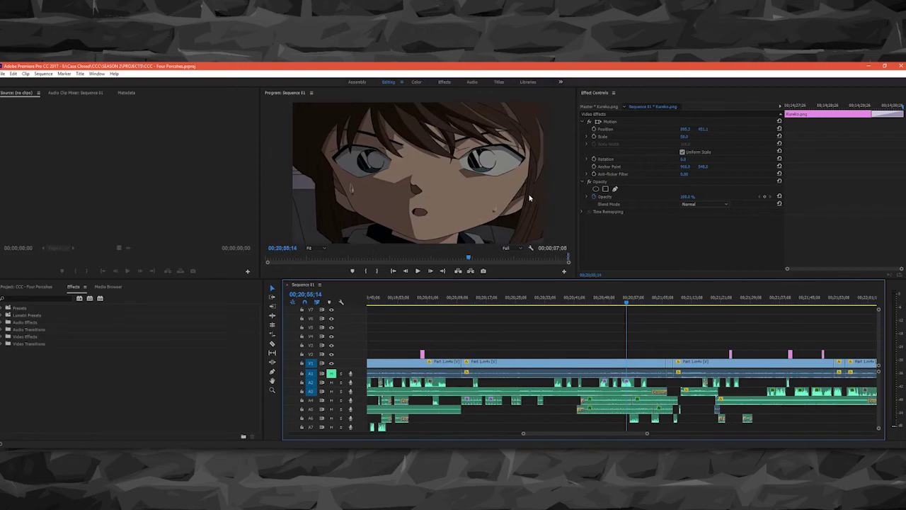
left_click(640, 329)
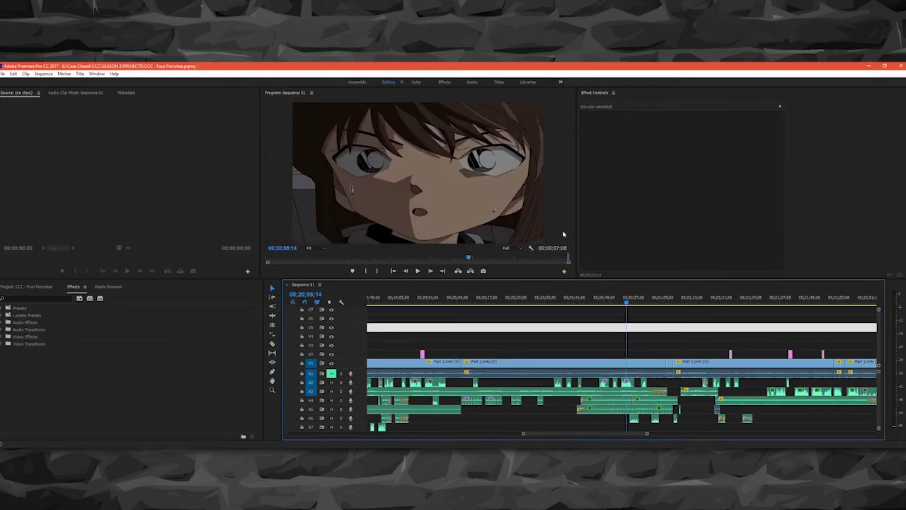
Play the scene of the boy and the professor beside the car from about 00;21;34.
scroll(639, 410, "down", 5)
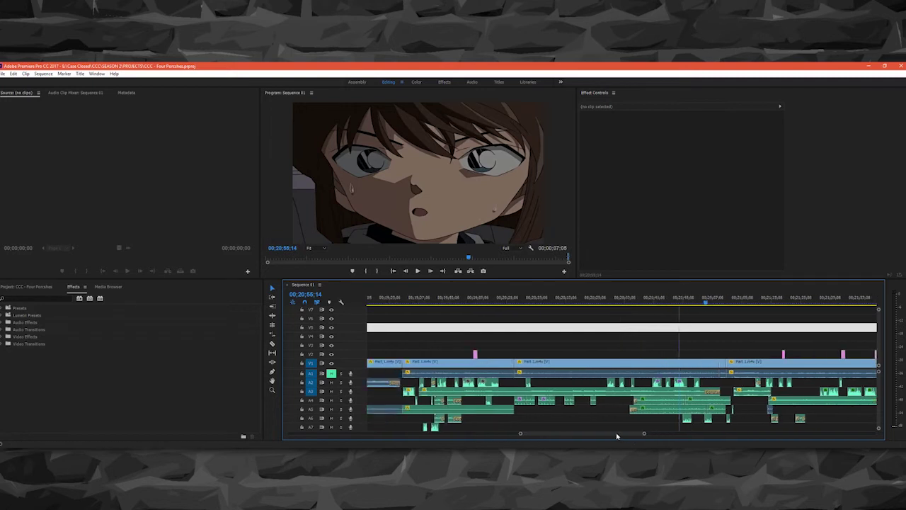
scroll(629, 434, "down", 2)
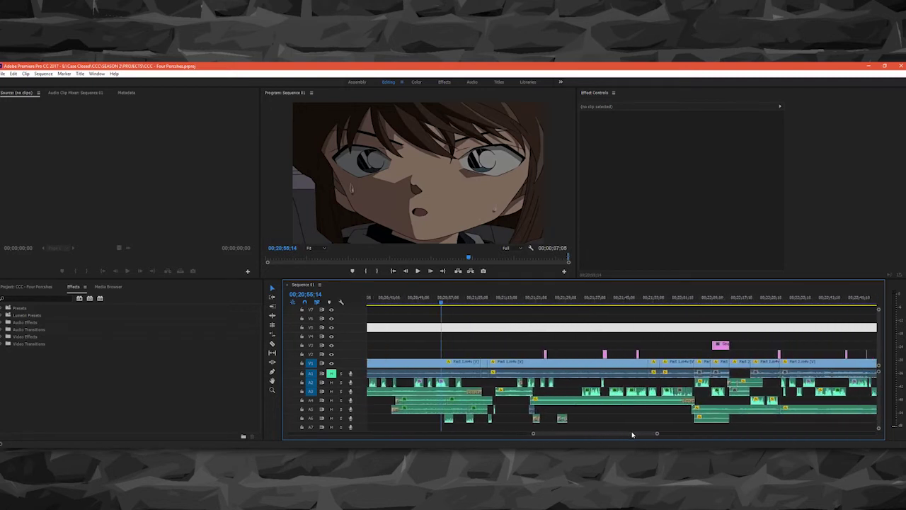
left_click(583, 298)
key("space")
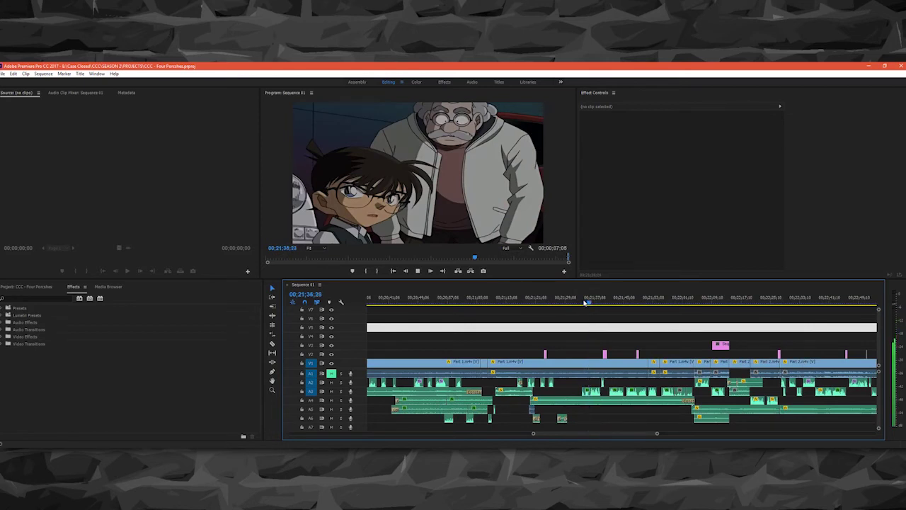
Compare the Conan Four Porsches.wav line at about 00;21;34 with its Studio Reverb effect on and off.
left_click(591, 391)
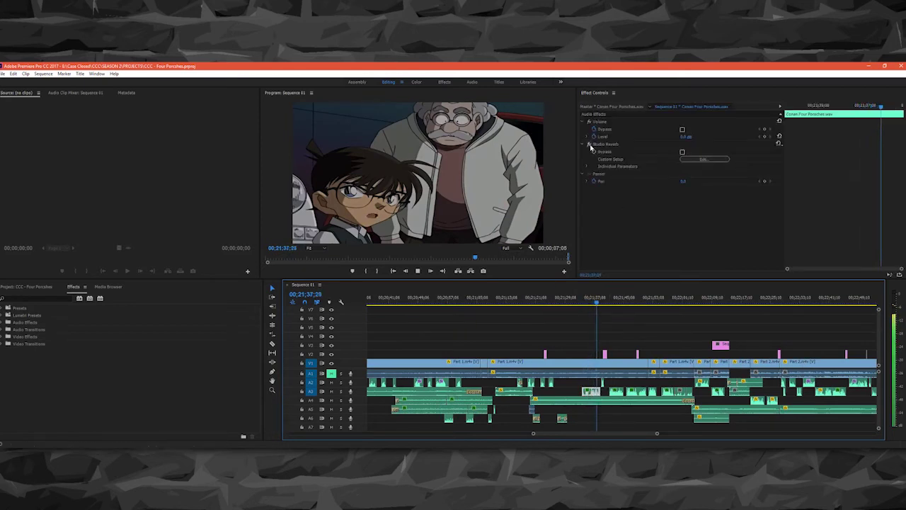
key("space")
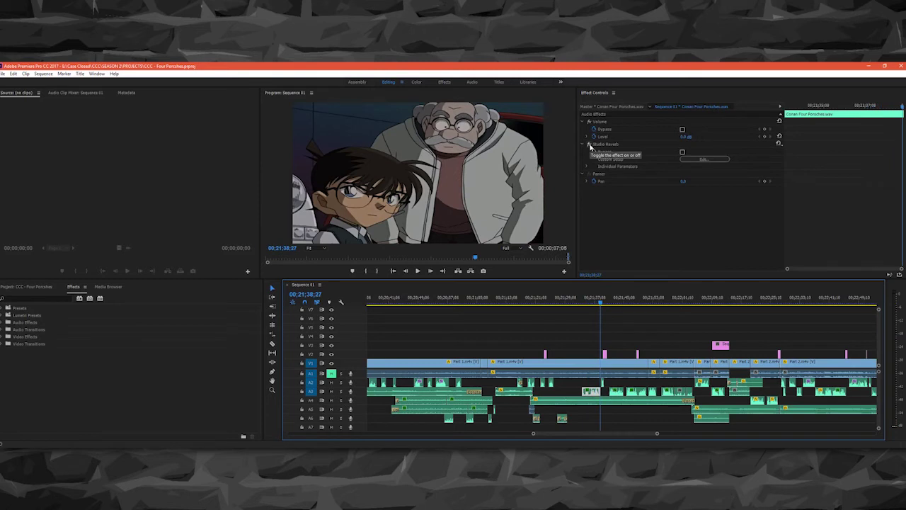
left_click(582, 301)
key("space")
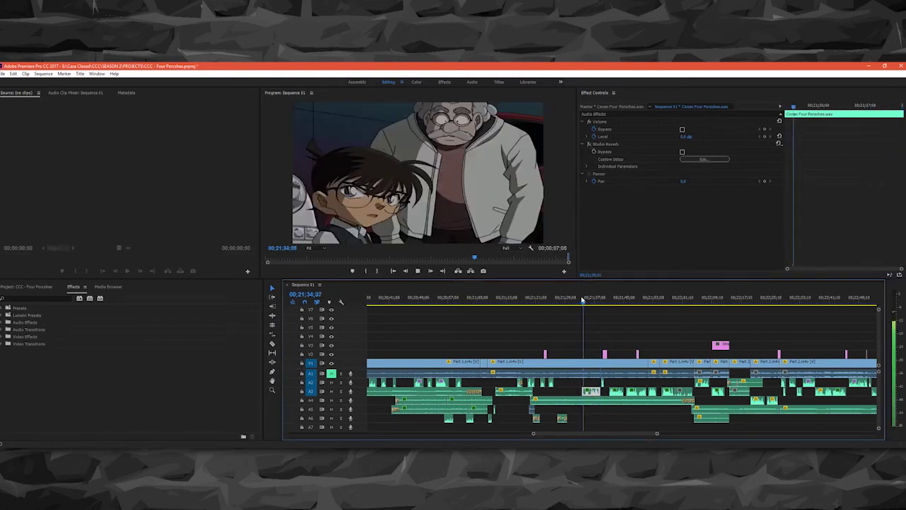
left_click(590, 145)
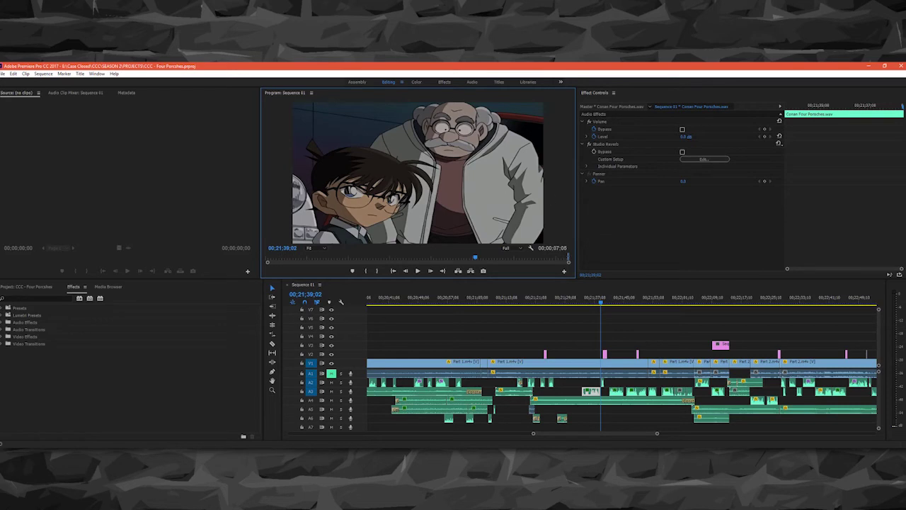
Go to the separate clips at the end of the sequence and play the title card transition from about 00;31;08.
scroll(754, 434, "down", 5)
key("End")
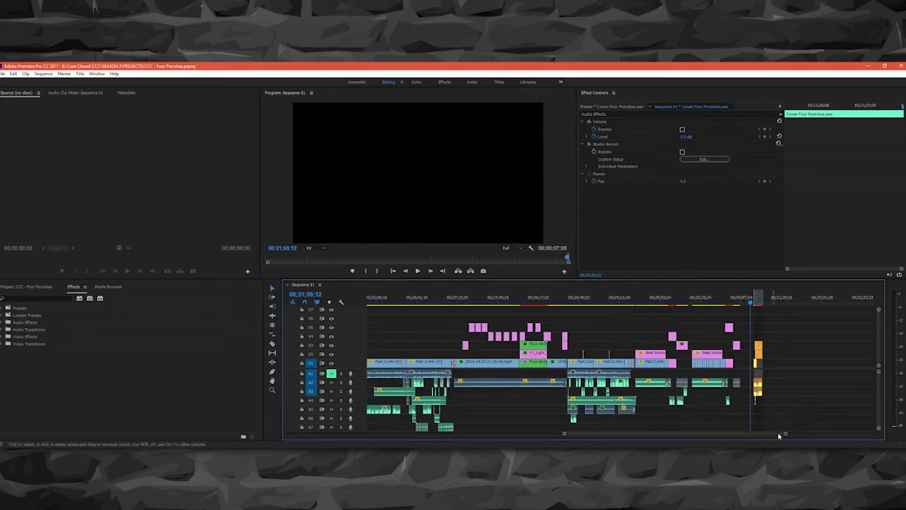
scroll(754, 434, "up", 2)
scroll(754, 434, "up", 5)
left_click(576, 302)
left_click_drag(575, 302, 581, 303)
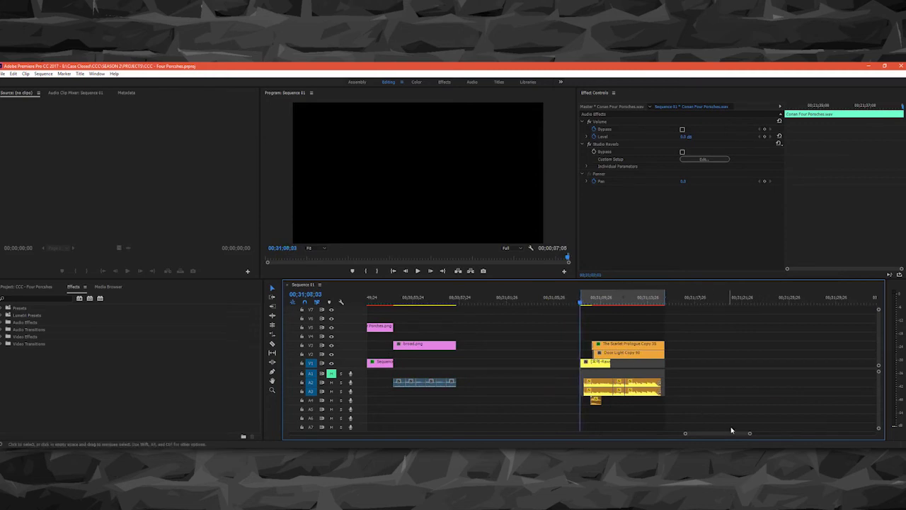
left_click_drag(749, 434, 744, 434)
key("space")
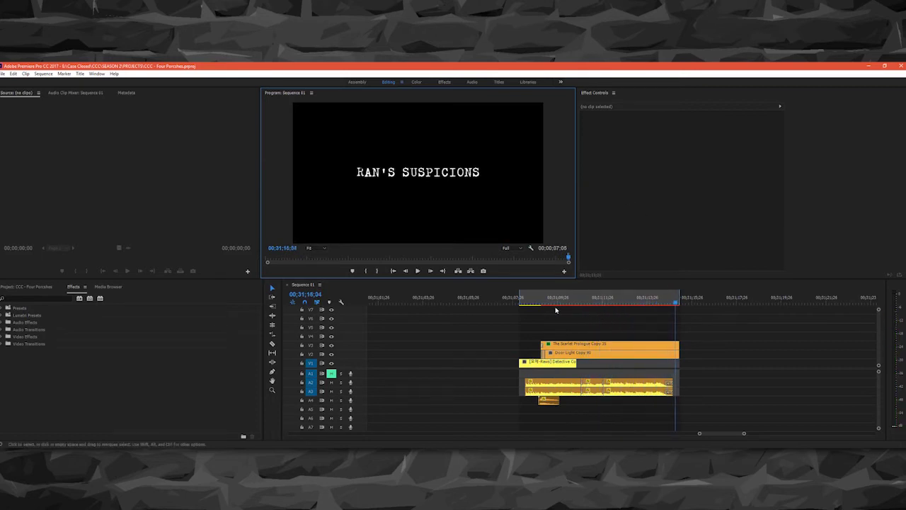
Inspect how the title card music is cut by selecting its middle and final segments on A2 and A3.
mouse_move(542, 376)
left_mouse_down()
mouse_move(558, 394)
mouse_move(594, 385)
mouse_move(591, 401)
left_mouse_up()
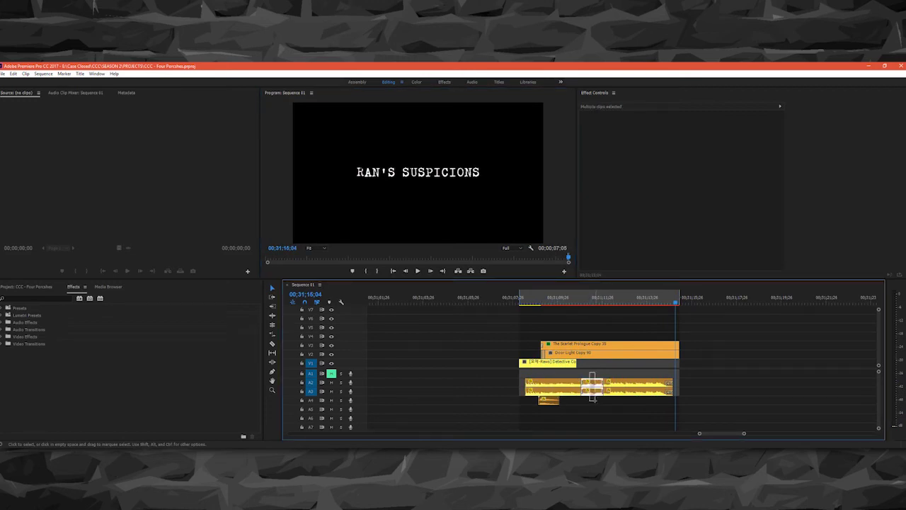
left_click_drag(659, 415, 626, 375)
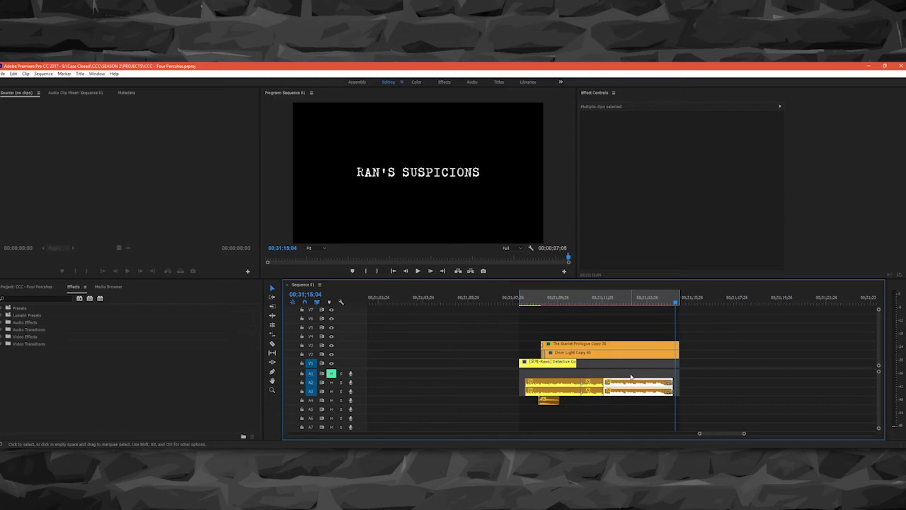
left_click_drag(693, 380, 570, 396)
left_click_drag(698, 371, 538, 394)
left_click(636, 308)
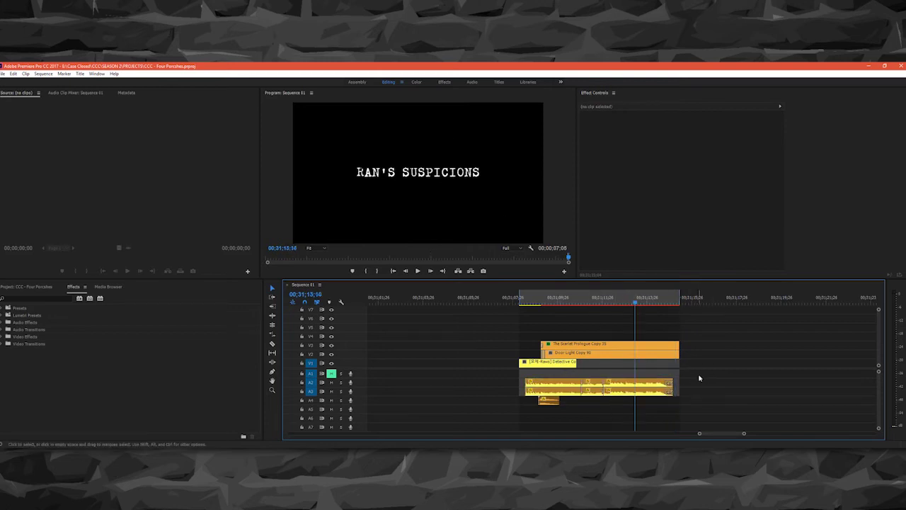
Compare the two layered music tracks by selecting all segments on A2 and those on A3.
left_click(661, 386)
left_click_drag(692, 370, 525, 388)
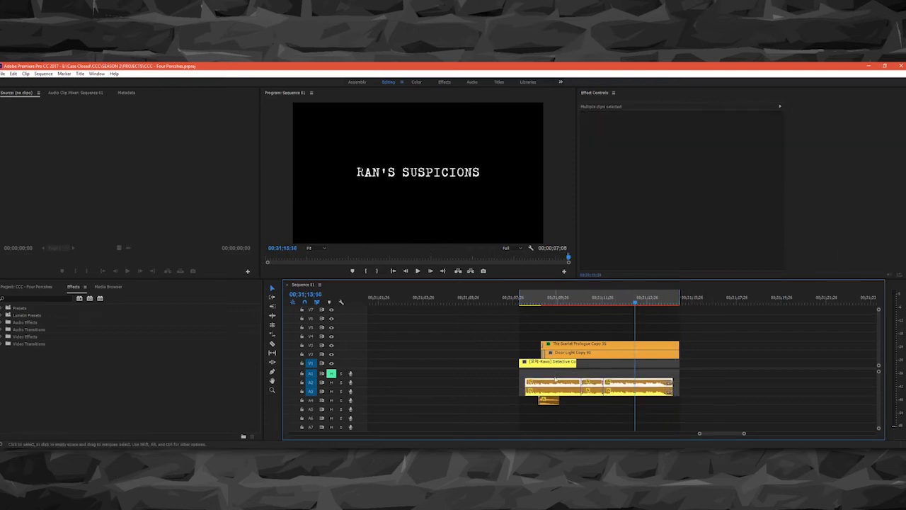
left_click(641, 385)
left_click_drag(661, 412, 574, 400)
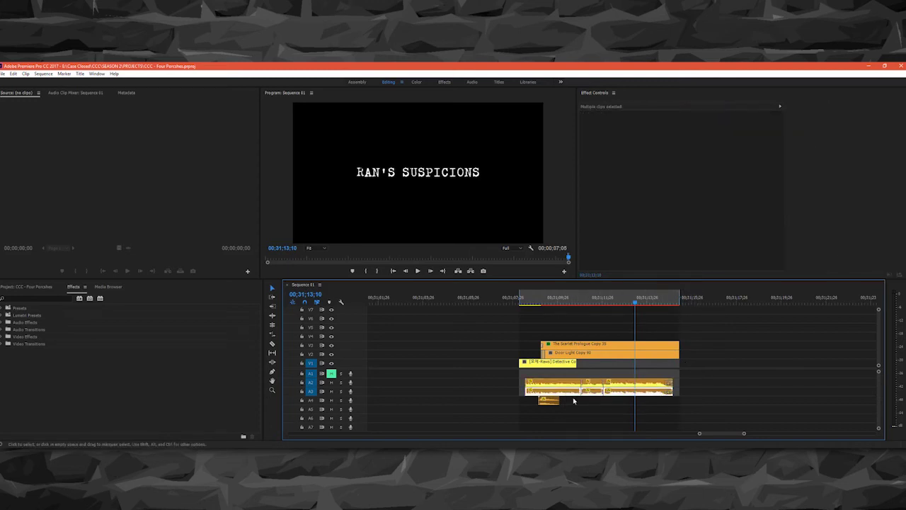
left_click(629, 422)
Select Door Open Sound.mp3 on A4, hide track V3, and play the door opening from about 00;31;08.
left_click(552, 402)
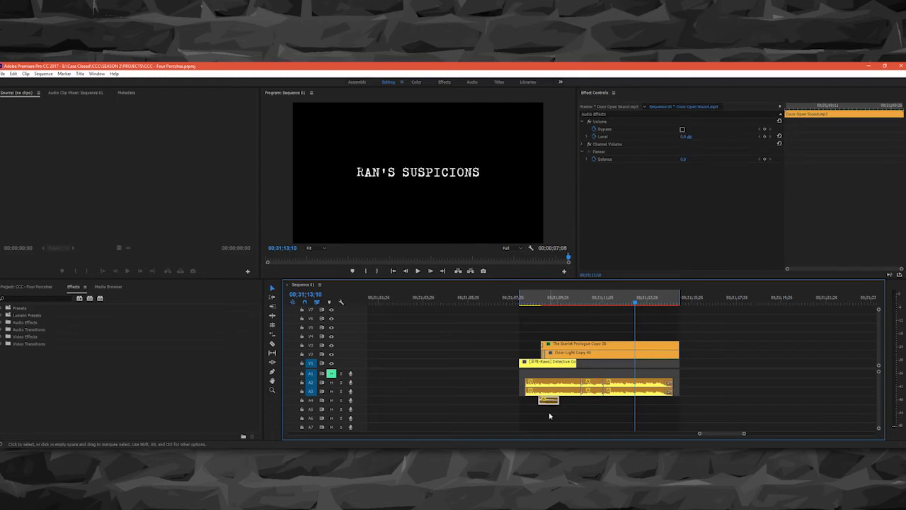
key("Return")
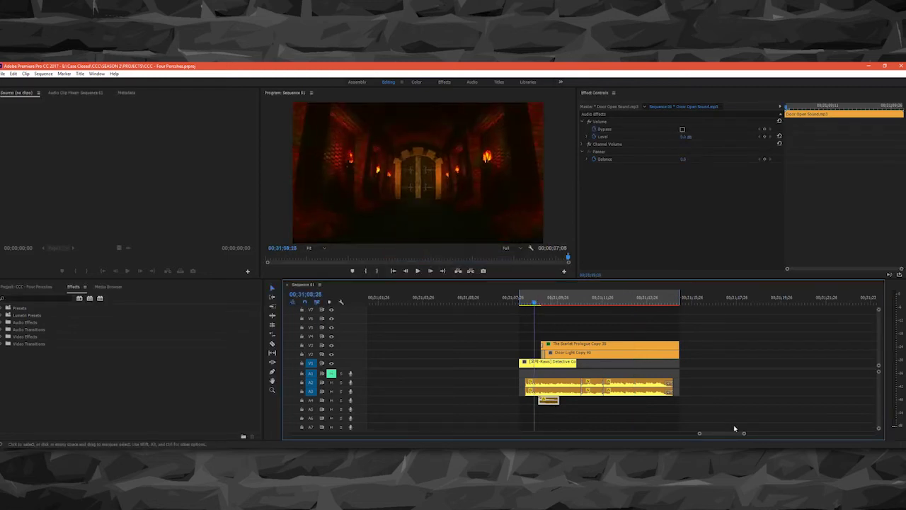
left_click_drag(744, 434, 737, 433)
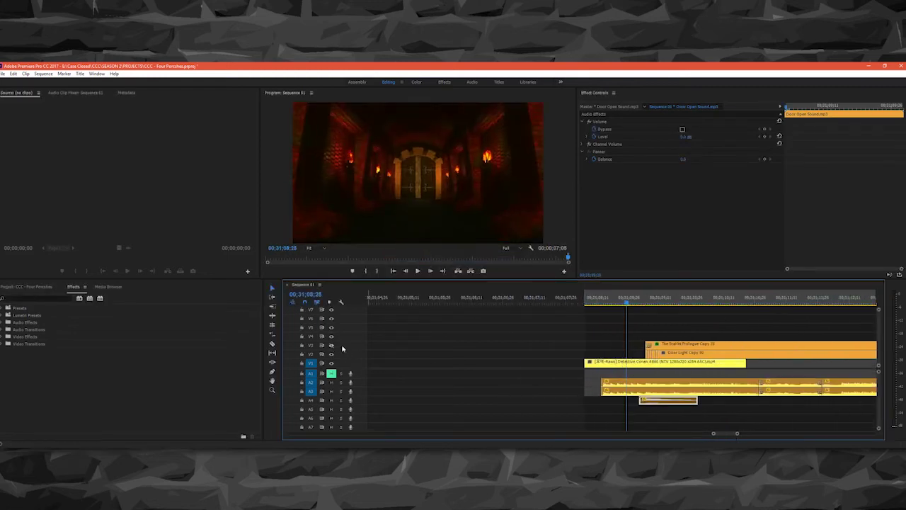
key("space")
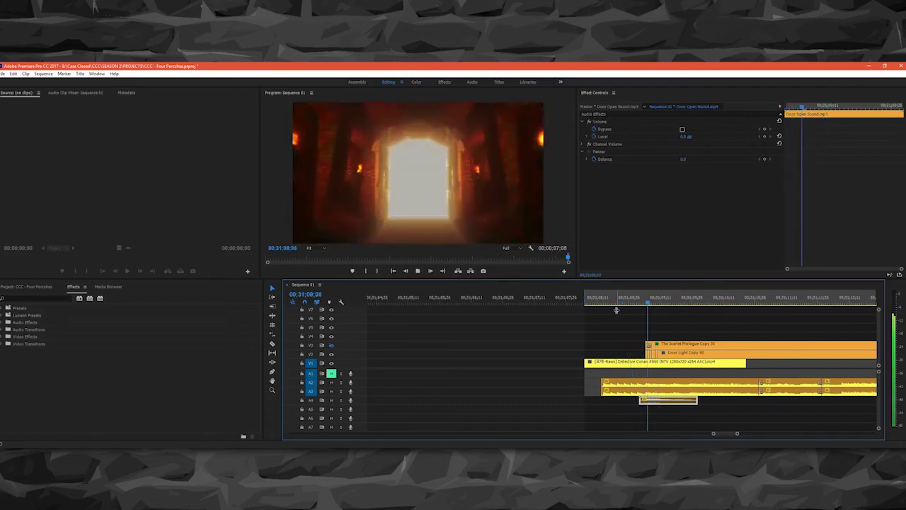
Select the Detective Conan clip on V1 and scrub the door opening from about 00;31;09;01 to 00;31;09;04.
left_click(639, 300)
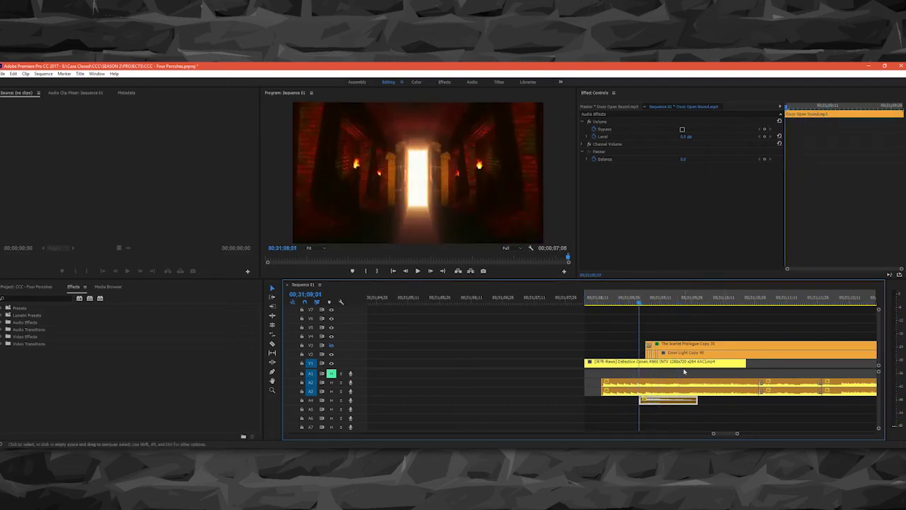
left_click(656, 362)
left_click(645, 303)
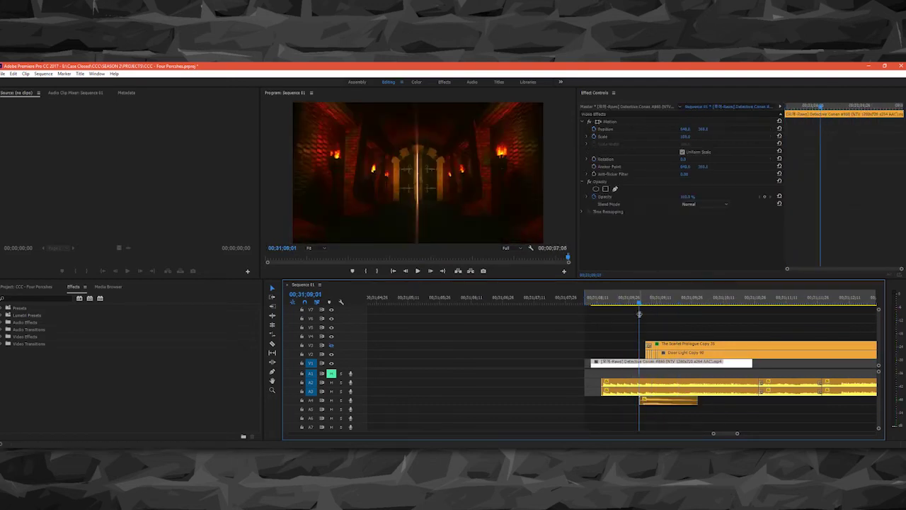
left_click_drag(646, 305, 647, 307)
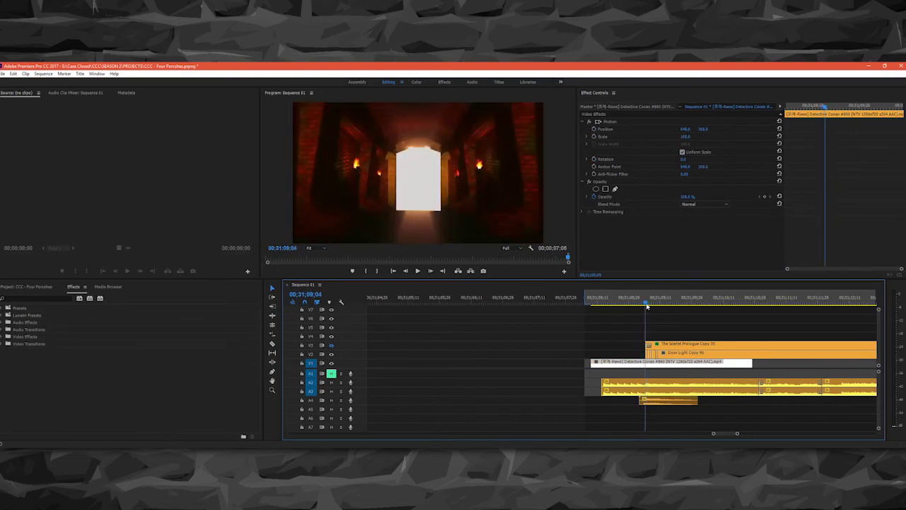
Examine the door opening frame by frame, advancing to about 00;31;09;10.
left_click(430, 175)
key("Right")
key("Right")
key("Right")
key("Right")
key("Right")
key("Right")
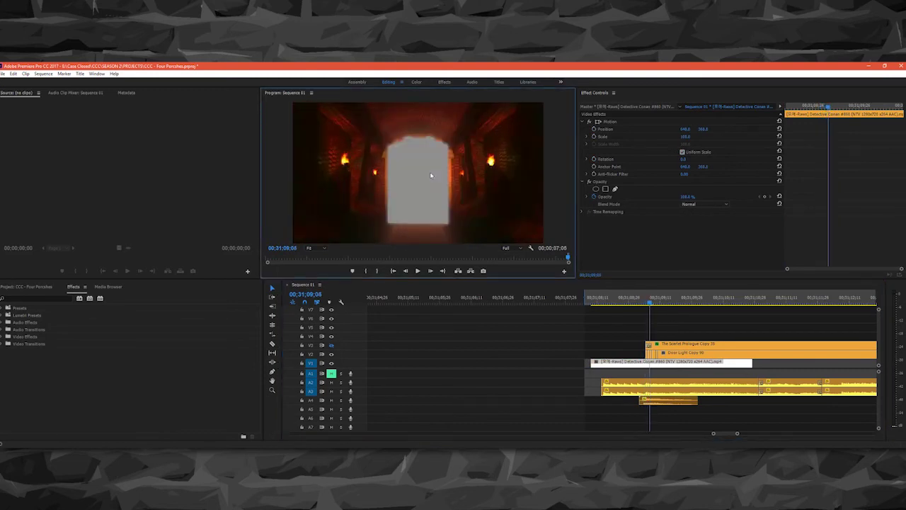
key("Right")
key("Right")
key("Right")
key("Right")
key("Right")
key("Right")
key("Right")
key("Right")
key("Right")
key("Right")
key("Left")
key("Right")
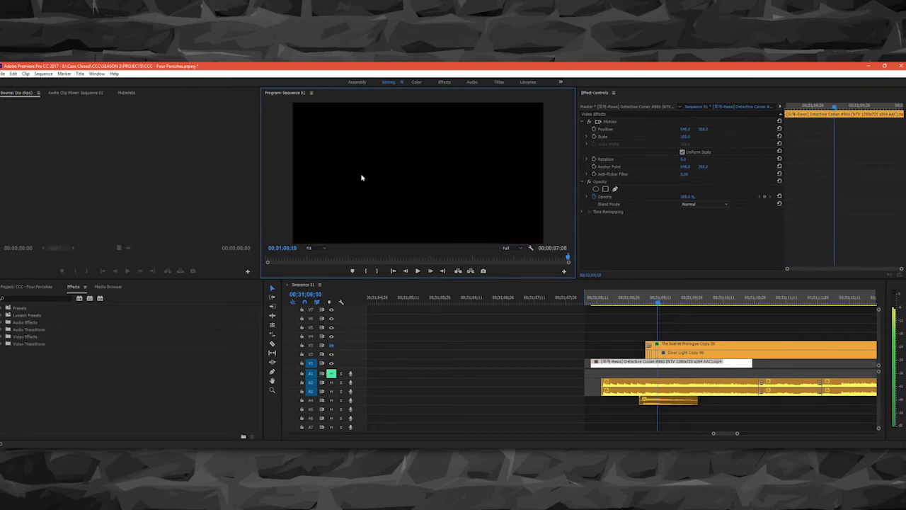
Review the door opening again, going back several frames and forward to about 00;31;09;18, then deselect the clip.
key("Left")
key("Left")
key("Left")
key("Left")
key("Left")
key("Left")
key("Left")
key("Left")
key("Left")
key("Left")
key("Left")
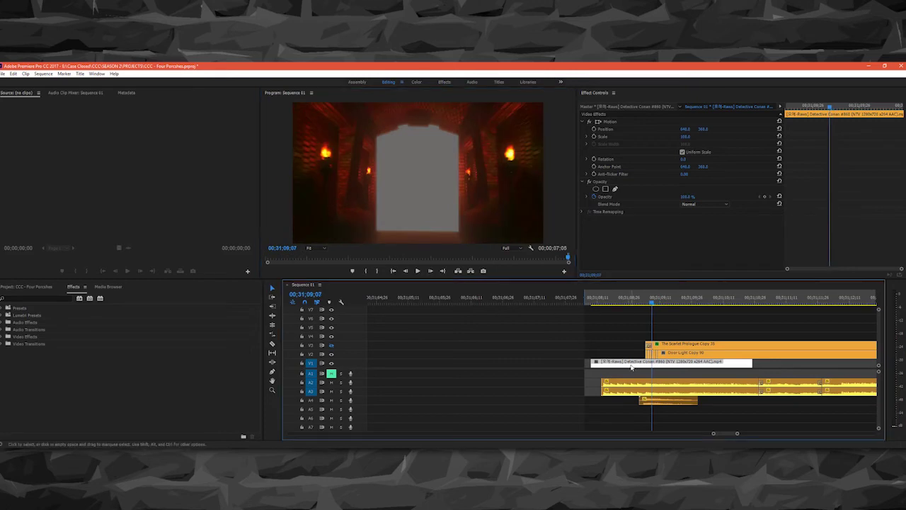
key("Left")
key("Left")
key("Left")
key("Left")
key("Left")
key("Right")
key("Right")
key("Right")
key("Right")
key("Right")
key("Right")
key("Right")
key("Right")
key("Right")
key("Right")
key("Right")
key("Right")
key("Right")
key("Right")
key("Right")
key("Right")
left_click(628, 308)
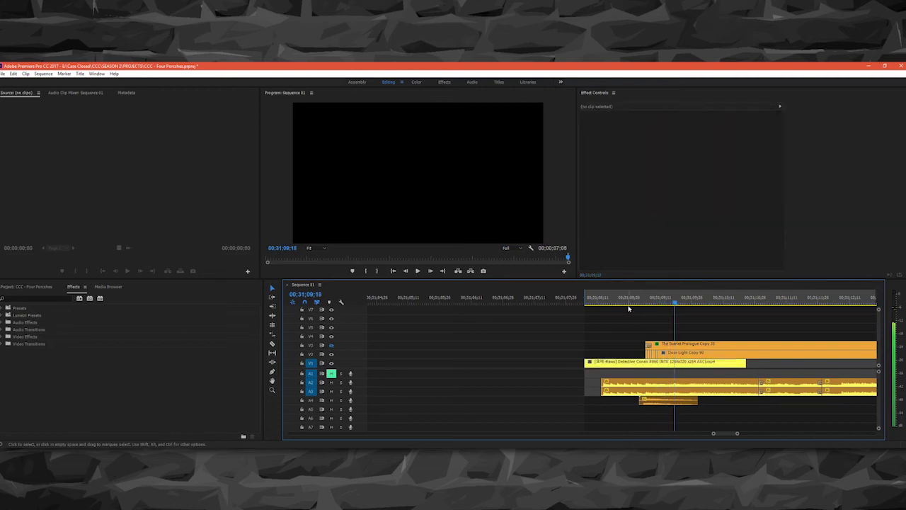
Lower the opacity of the Detective Conan clip on V1 and scrub the door opening around 00;31;09;05.
left_click(636, 303)
left_click(643, 304)
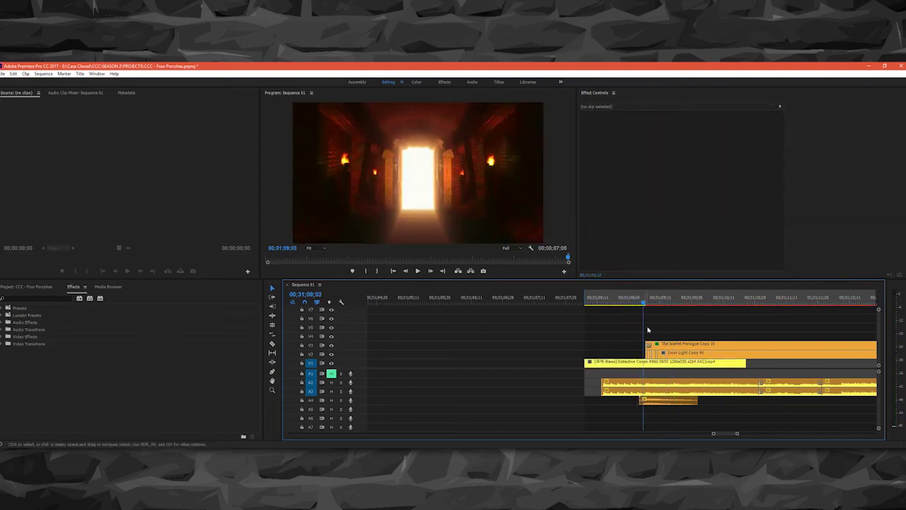
left_click(663, 363)
left_click_drag(673, 198, 648, 200)
left_click(650, 303)
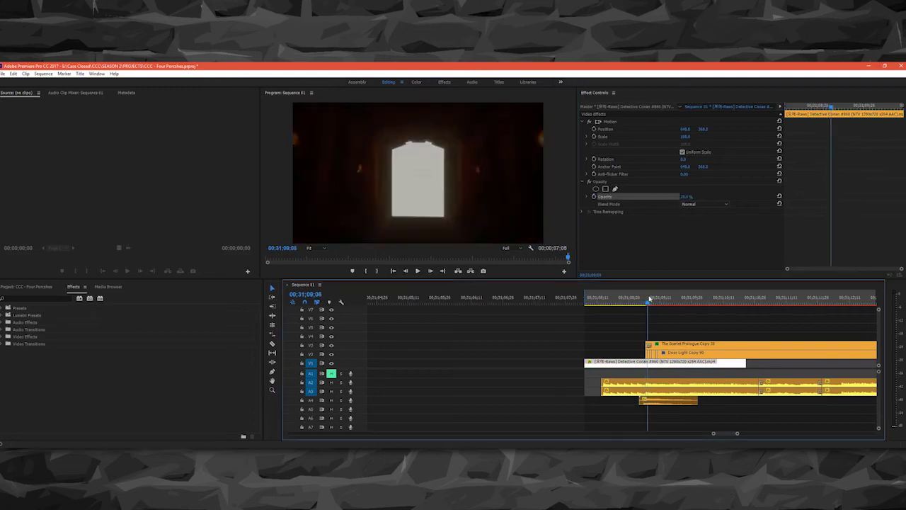
Hide the door light track V2, scrub the title reveal to about 00;31;09;15, and show V2 again.
left_click(331, 354)
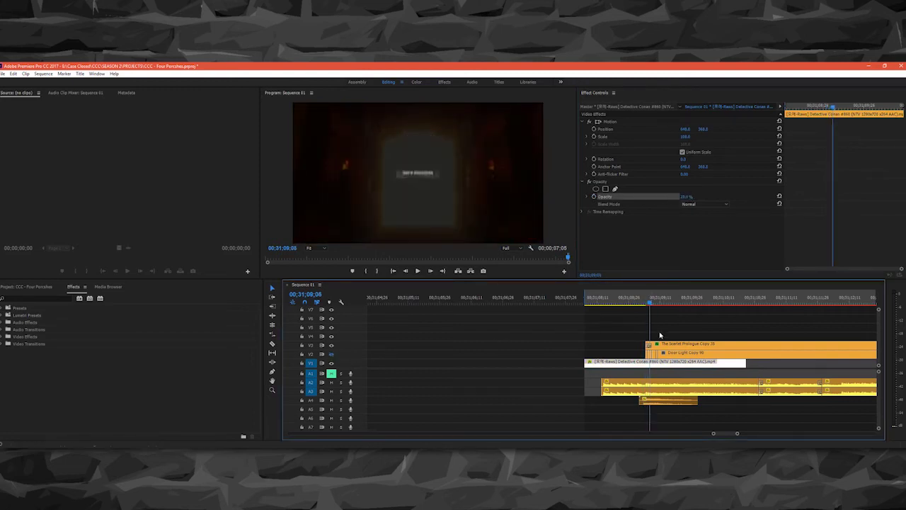
left_click_drag(653, 303, 668, 306)
left_click(332, 354)
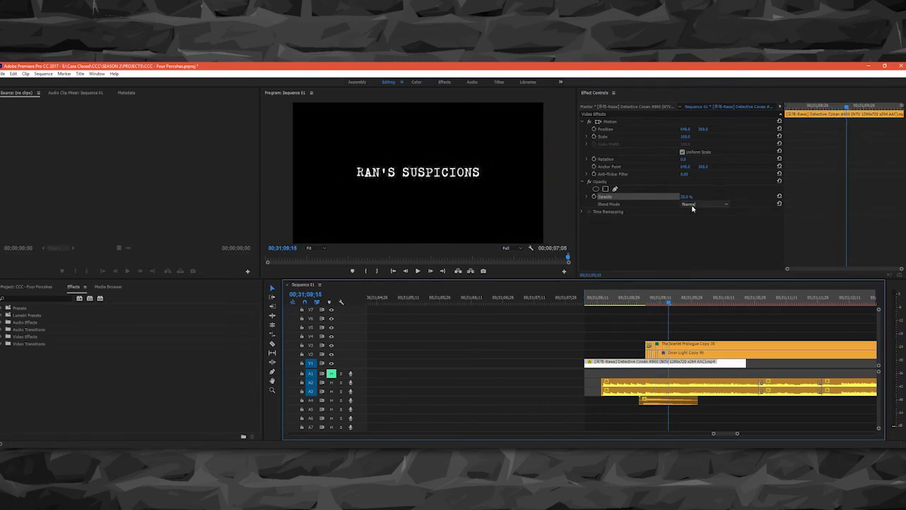
Select The Scarlet Prologue Copy 35 on V3, toggle its Alpha Glow effect, and play the title reveal.
left_click(662, 345)
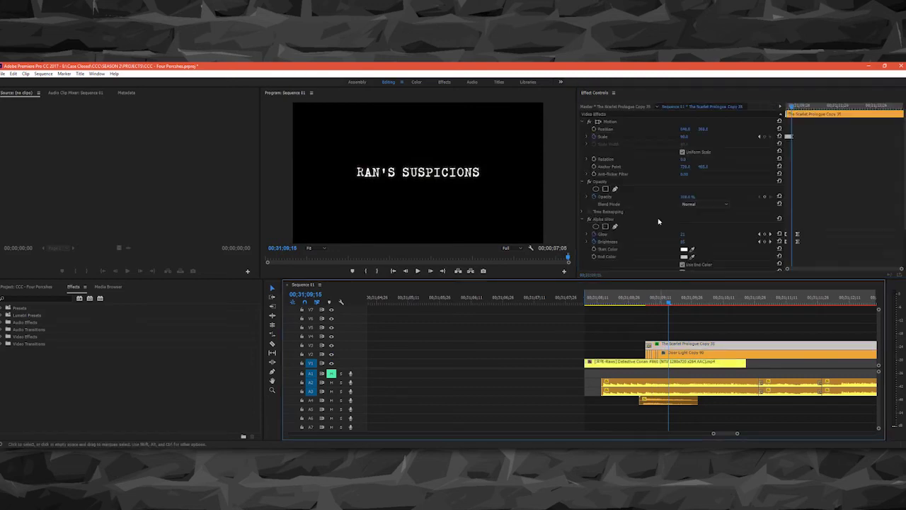
scroll(655, 216, "down", 2)
scroll(651, 216, "down", 1)
left_click(589, 171)
left_click_drag(646, 304, 643, 301)
key("space")
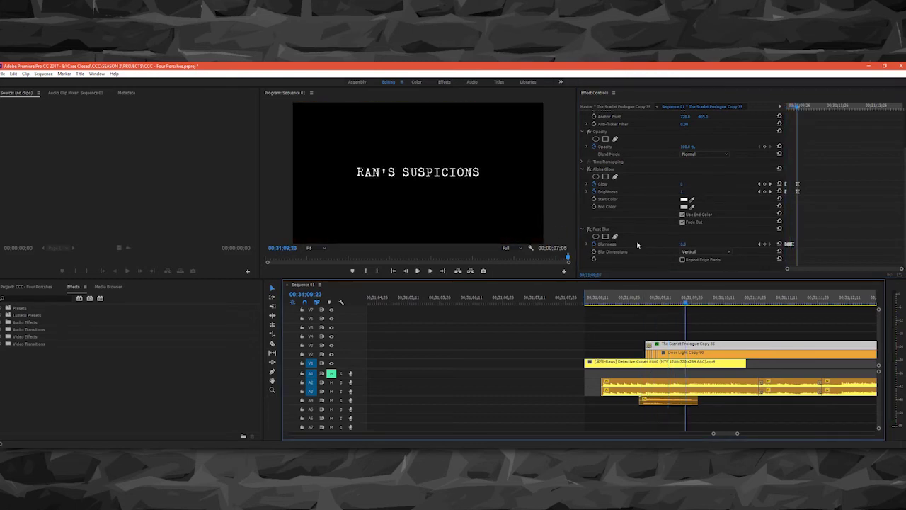
Toggle Fast Blur and Alpha Glow on the title clip in turn, playing the title reveal after each change.
left_click(590, 230)
left_click(641, 302)
key("space")
left_click(588, 170)
left_click(635, 301)
key("space")
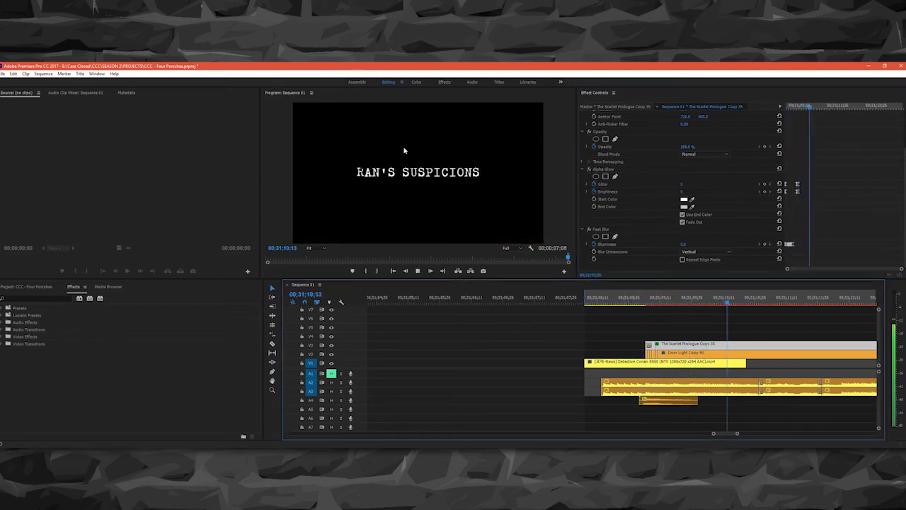
Save the project and replace the title card's text on V3 with "ANYTHING THTAT TEWEOF WANT".
left_click_drag(737, 434, 769, 433)
key("ctrl+s")
double_click(641, 349)
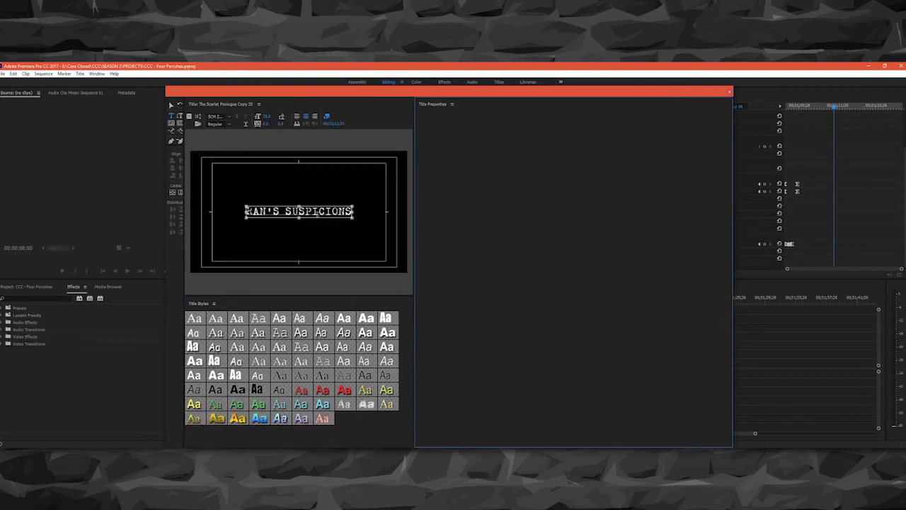
type("ANYTHING")
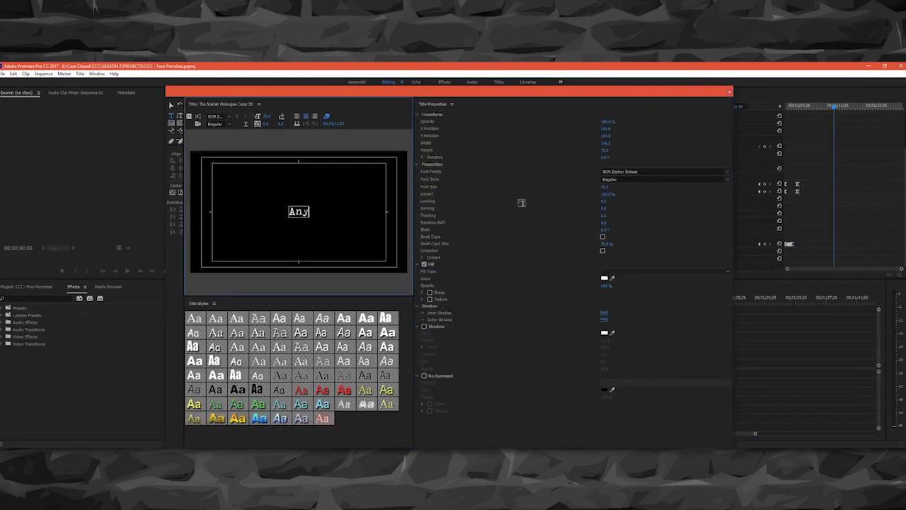
key("BackSpace")
key("BackSpace")
key("BackSpace")
key("BackSpace")
key("BackSpace")
key("BackSpace")
key("BackSpace")
type("NYTHING TH")
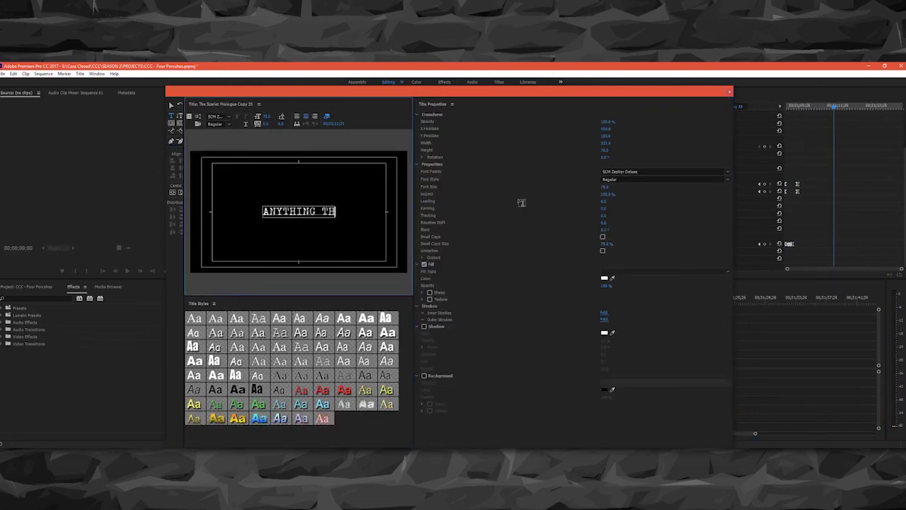
type("TAT TEWEOF WANT")
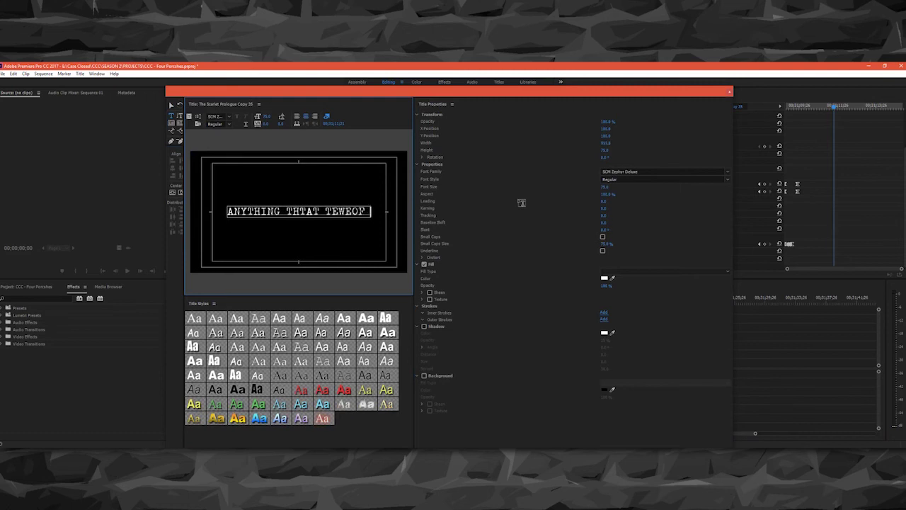
left_click(730, 91)
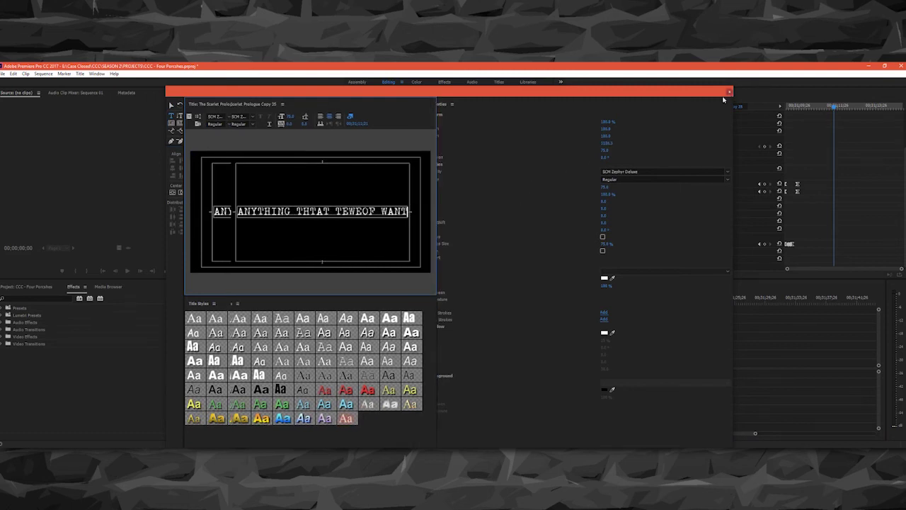
Save the project, play the retitled card transition from about 00;31;08, and reopen the title to view its text.
key("ctrl+s")
left_click(606, 299)
key("space")
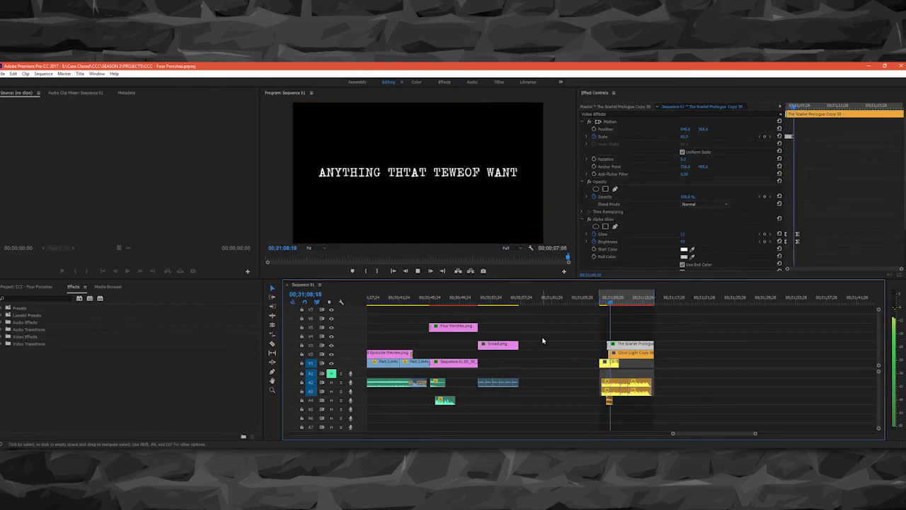
key("space")
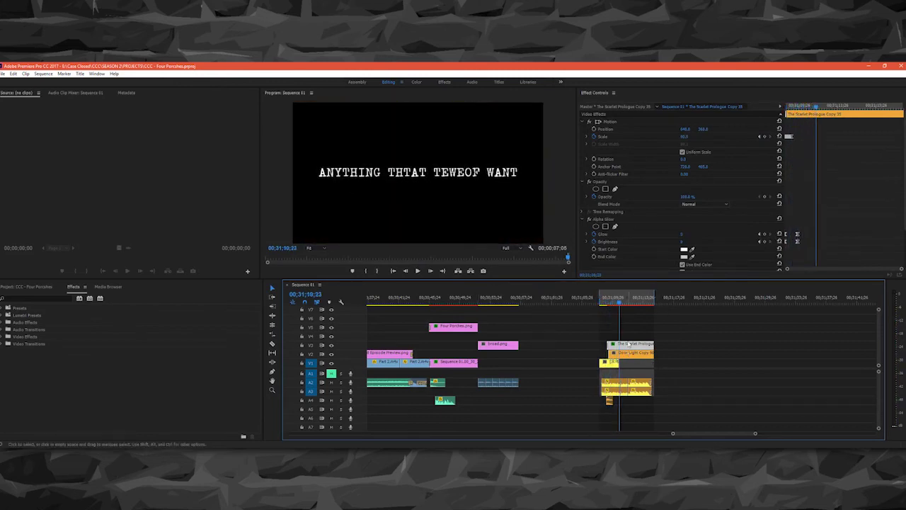
double_click(629, 344)
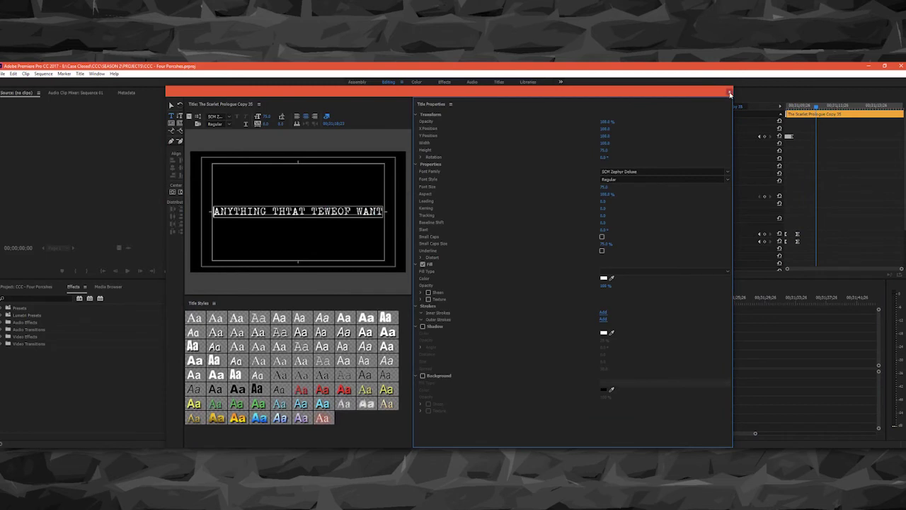
left_click(730, 94)
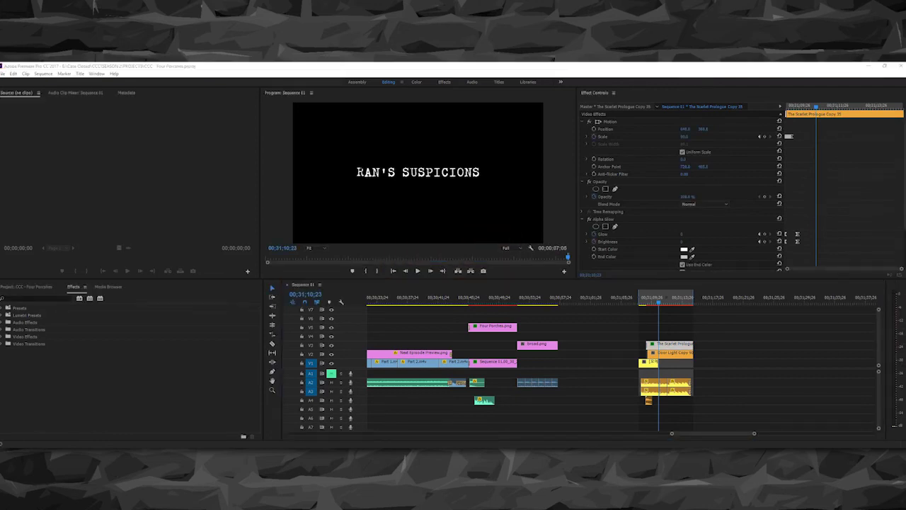
Select Next Episode Preview.png on V2 and scrub the next episode preview from about 00;30;21 to 00;30;42.
left_click(380, 194)
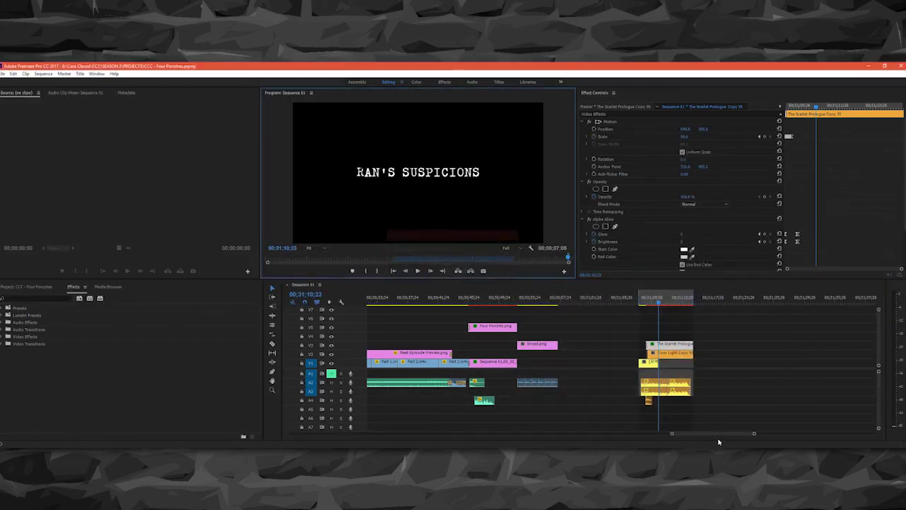
scroll(708, 435, "up", 3)
left_click(464, 301)
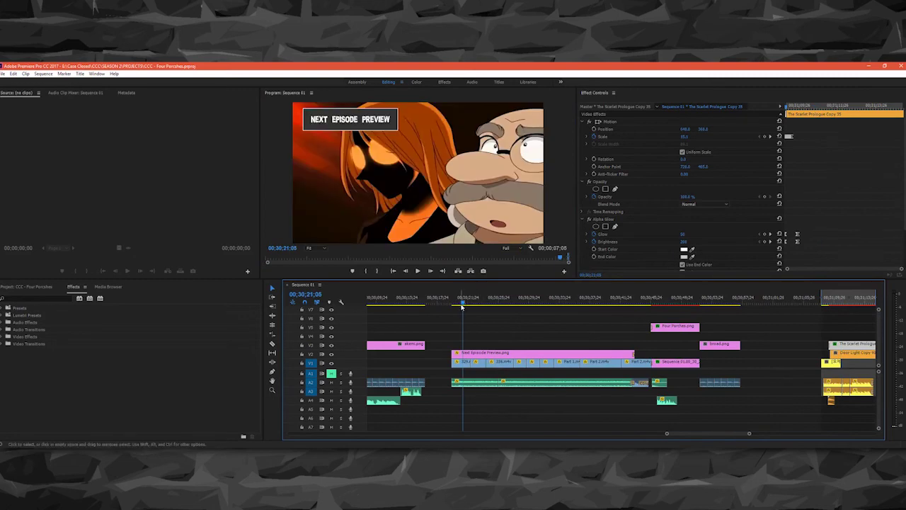
left_click_drag(462, 306, 524, 303)
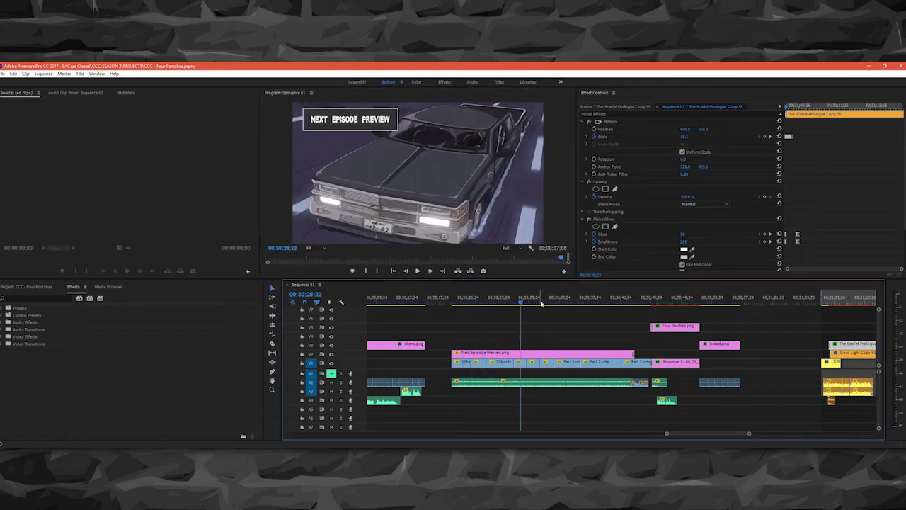
left_click(538, 354)
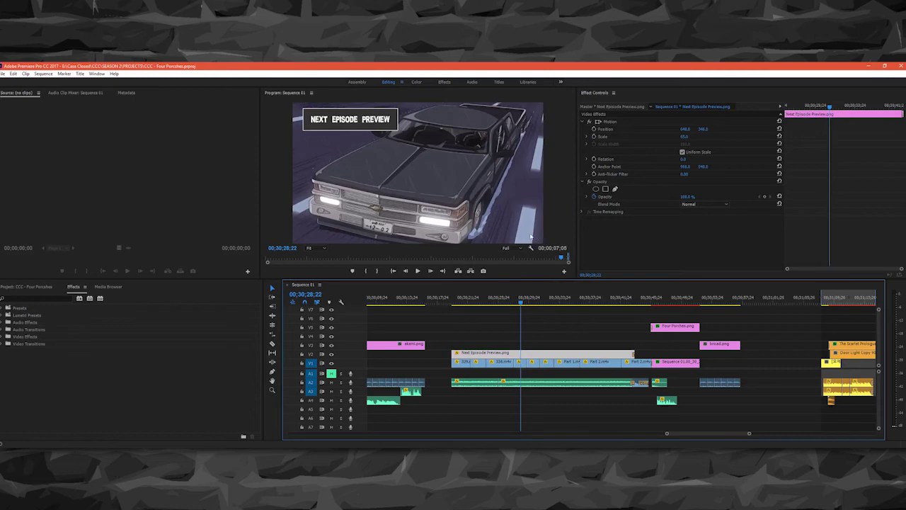
left_click_drag(522, 302, 627, 325)
Select the empty space on A4 and play from about 00;30;42 into the Four Porsches title card.
left_click_drag(668, 433, 684, 432)
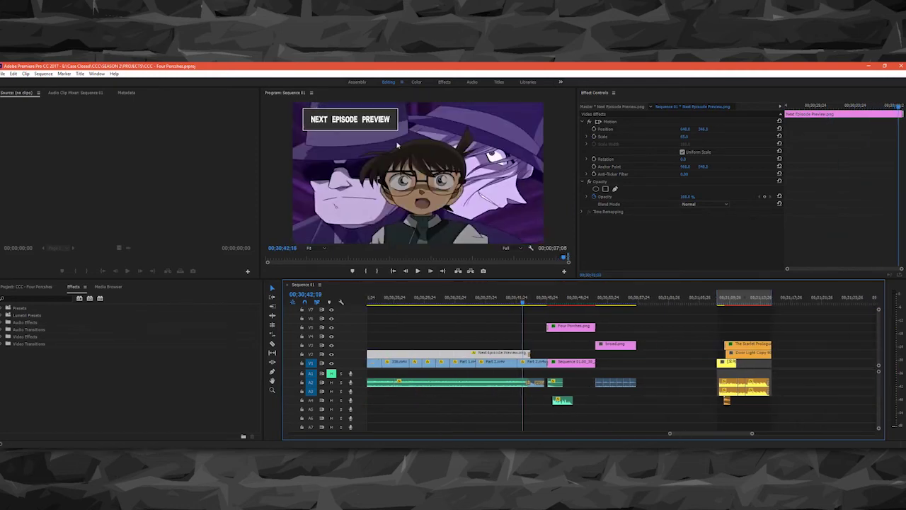
mouse_move(451, 404)
left_mouse_down()
mouse_move(546, 370)
mouse_move(460, 401)
left_mouse_up()
key("space")
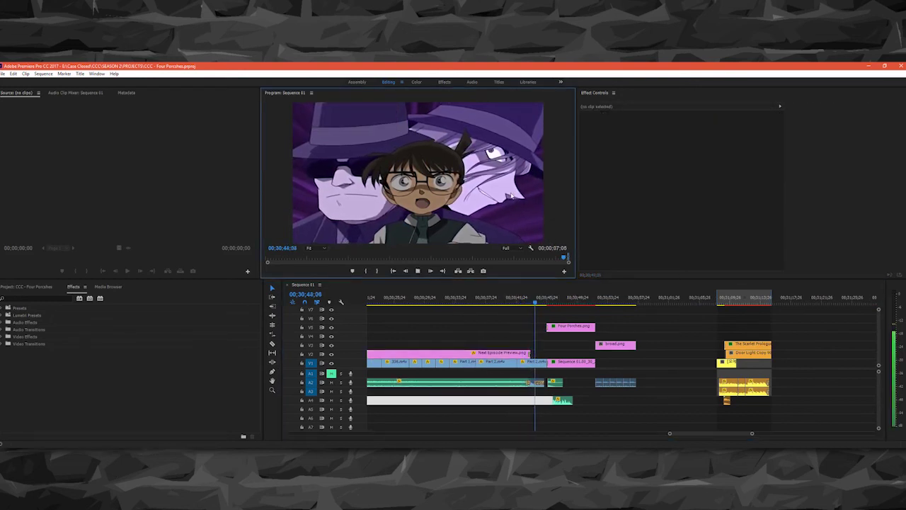
key("space")
Select Four Porches.png on V5, scrub its opening frames, and toggle its Fast Blur effect.
left_click(748, 438)
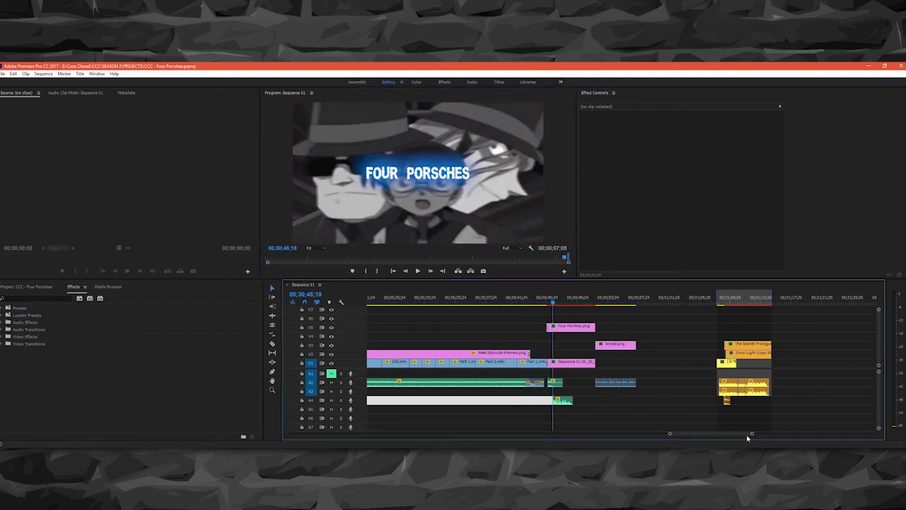
scroll(748, 438, "up", 6)
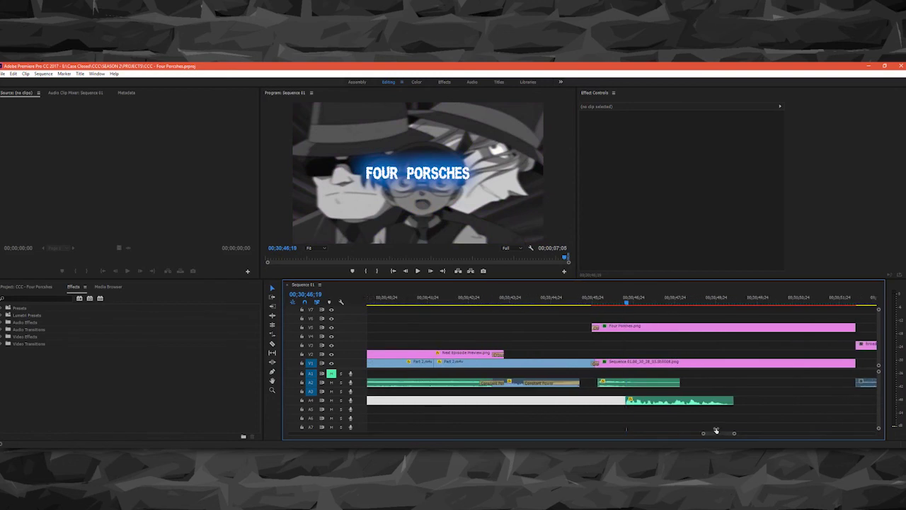
left_click(651, 327)
left_click(590, 298)
left_click_drag(589, 297, 598, 305)
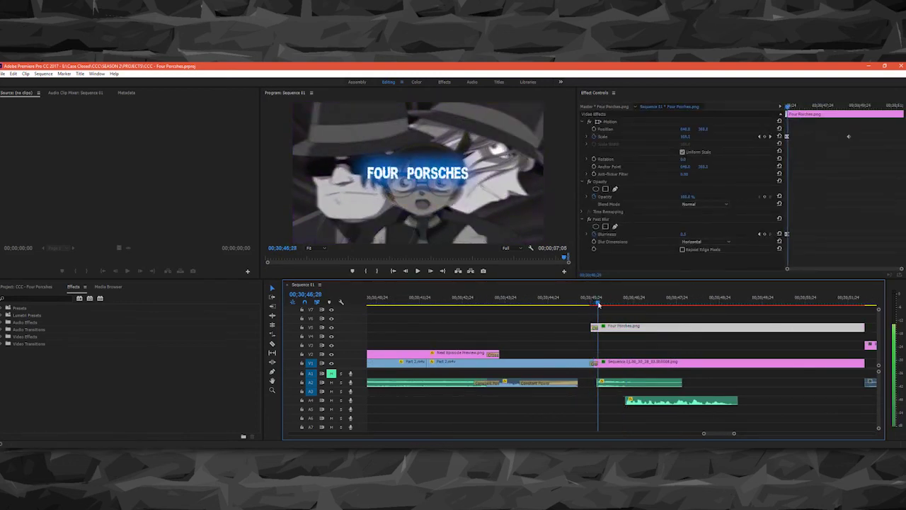
left_click(591, 220)
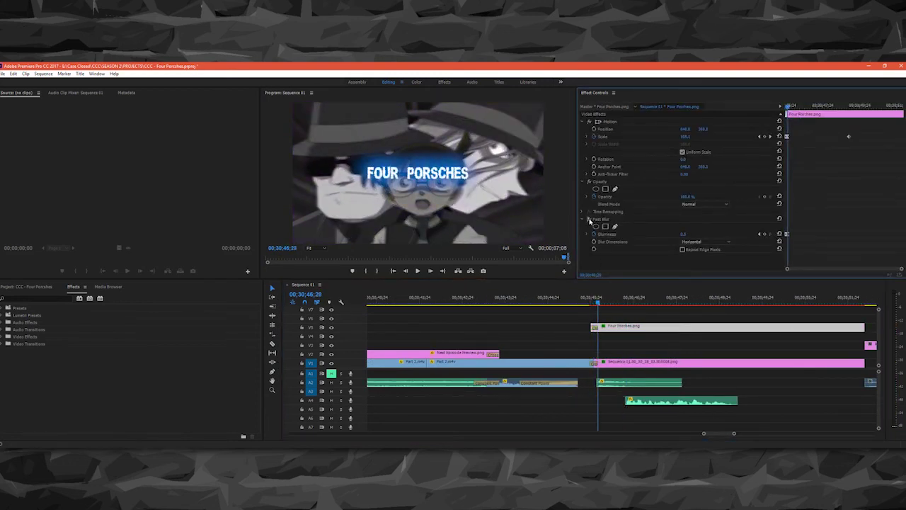
Select the black-and-white background still on V1 and play the Four Porsches title card to about 00;30;50.
left_click(613, 365)
left_click_drag(599, 300, 627, 307)
key("space")
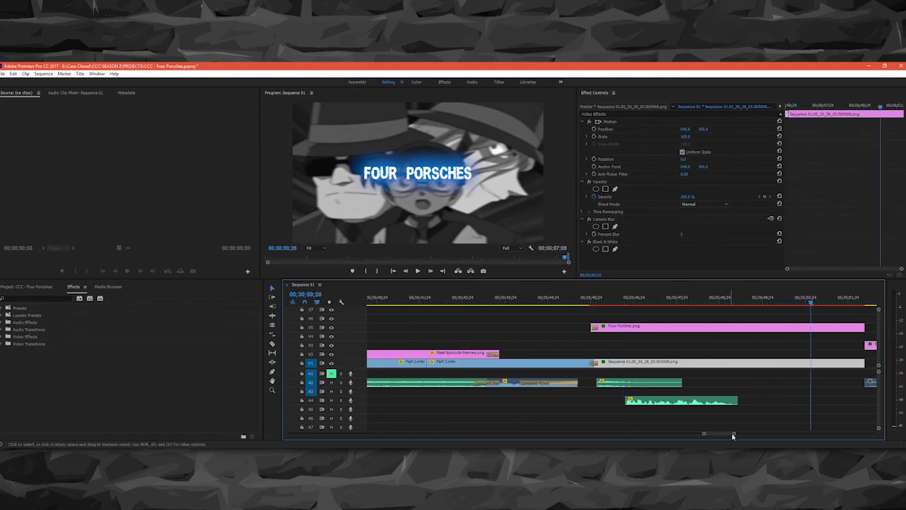
left_click_drag(733, 434, 741, 435)
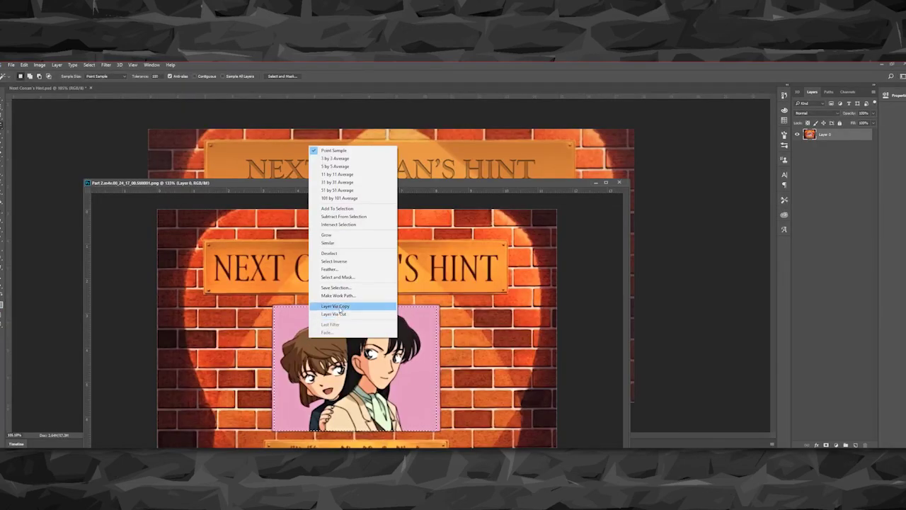
Copy the selected portrait picture to its own layer, bring it into Next Conan's Hint.psd, and close the source image unsaved.
left_click(390, 308)
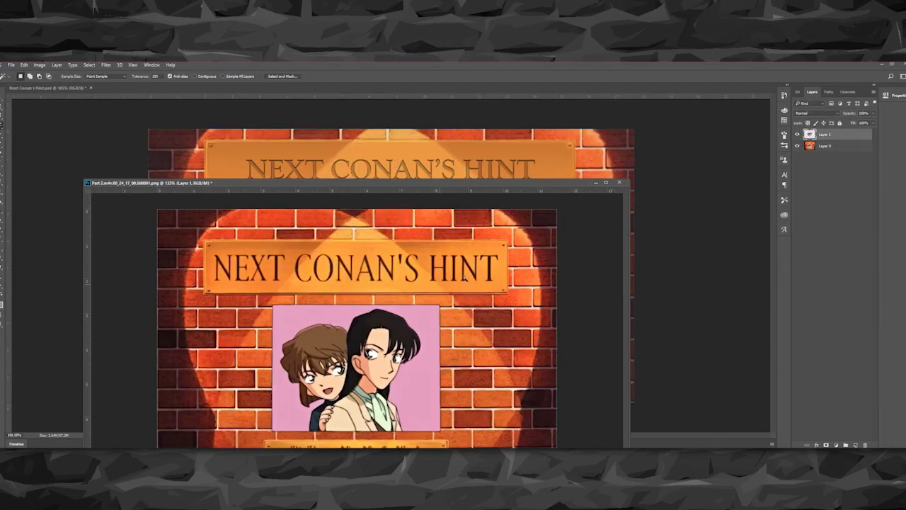
left_click_drag(823, 135, 524, 153)
left_click(619, 182)
left_click(454, 209)
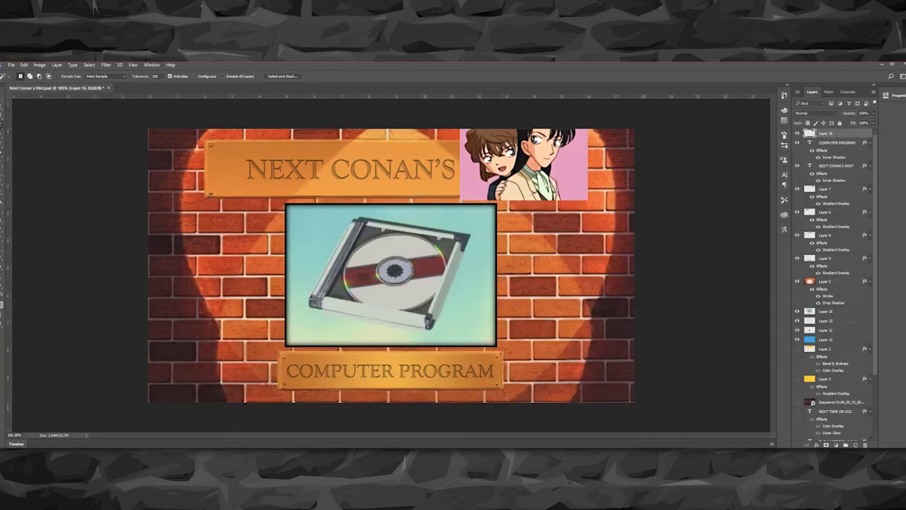
Delete the CD case picture from the hint card's central frame.
left_click(2, 97)
left_click(436, 264)
left_click_drag(436, 264, 447, 291)
key("Delete")
Move the portrait into the central frame, place its layer directly below Layer 5, and scale it to fill the frame.
left_click_drag(522, 190, 394, 311)
left_click_drag(827, 141, 824, 304)
left_click_drag(479, 263, 375, 233)
key("ctrl+t")
left_click_drag(422, 306, 494, 346)
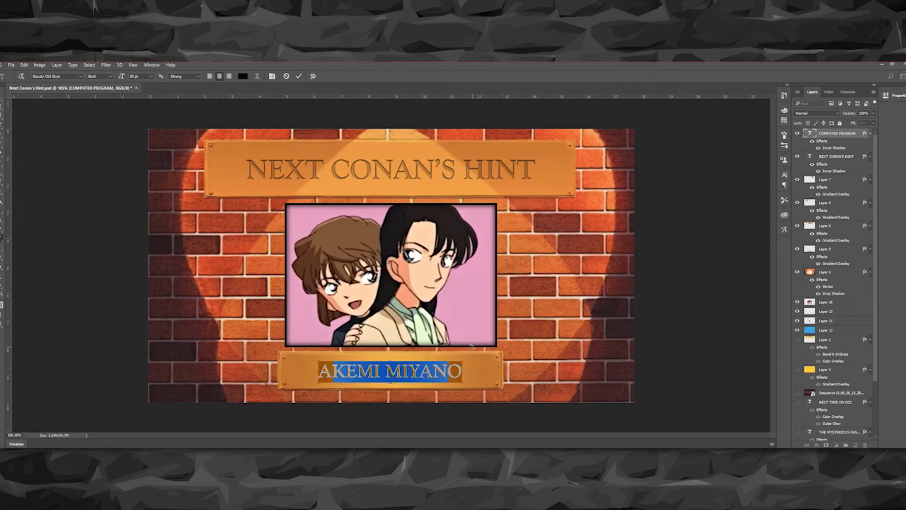
Replace the lower plaque text with "HAIBARA'S SISTER" and "AKEMI MIYANO" on two lines, and select all of it.
type("HAIBA")
key("BackSpace")
key("BackSpace")
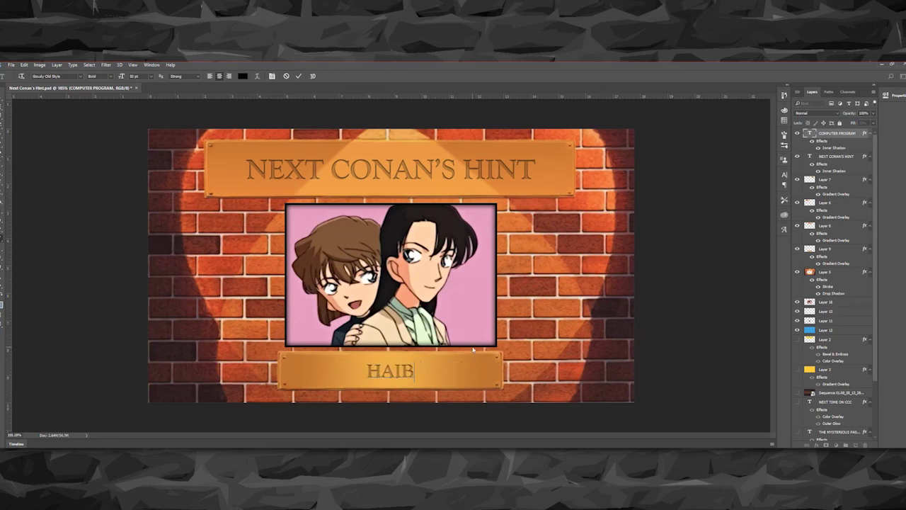
type("BARA'S SI")
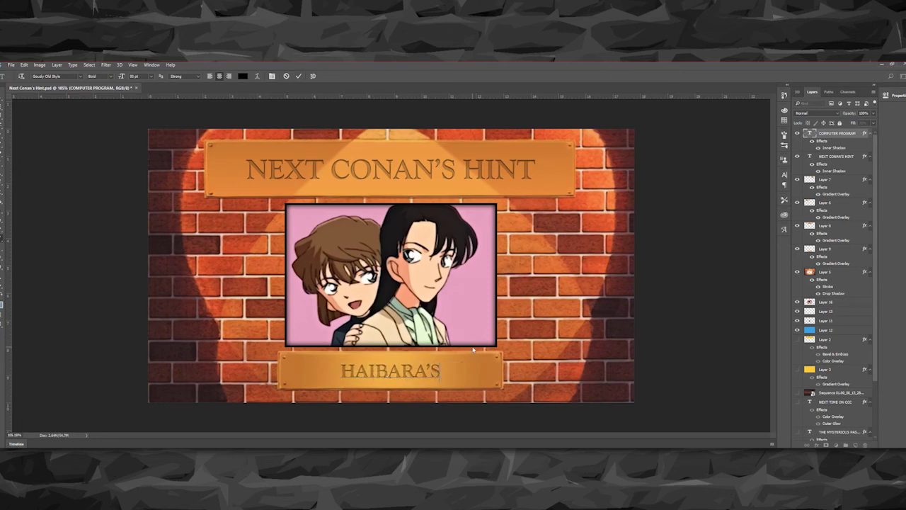
type("STER")
key("Return")
type("AK")
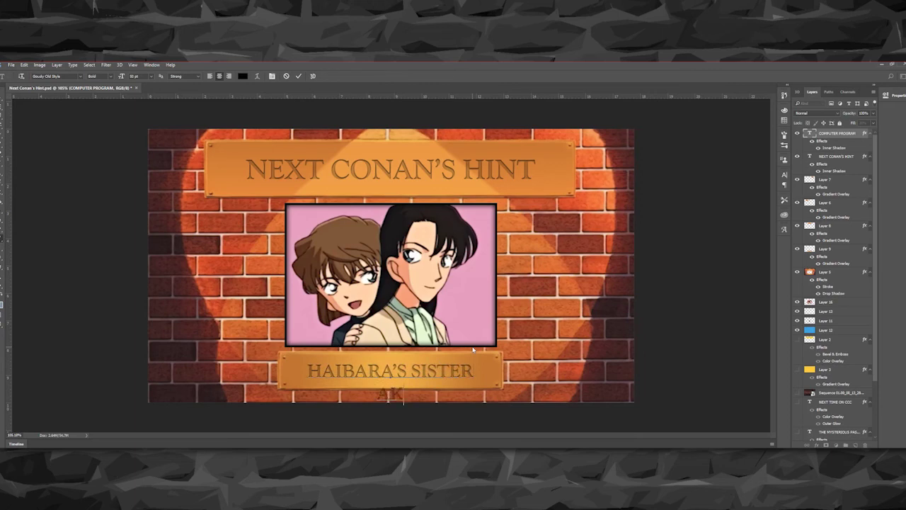
type("EMI MIYANO")
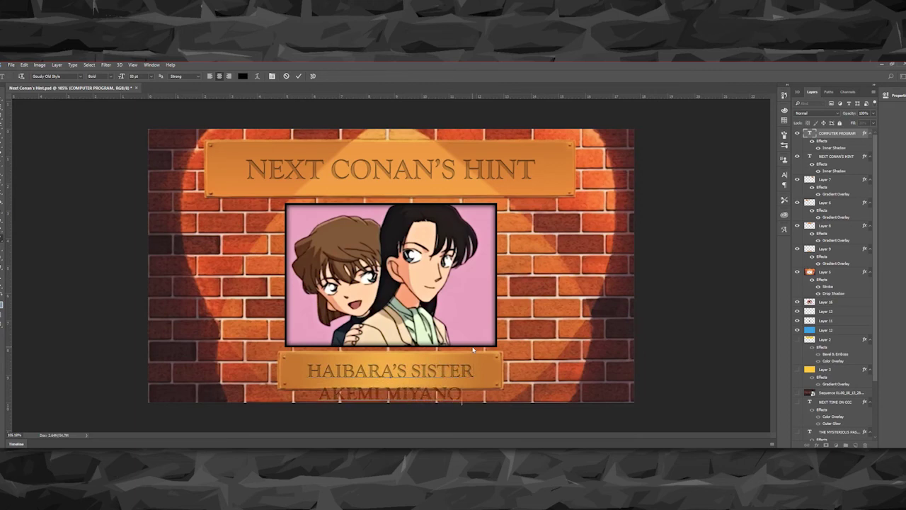
key("ctrl+a")
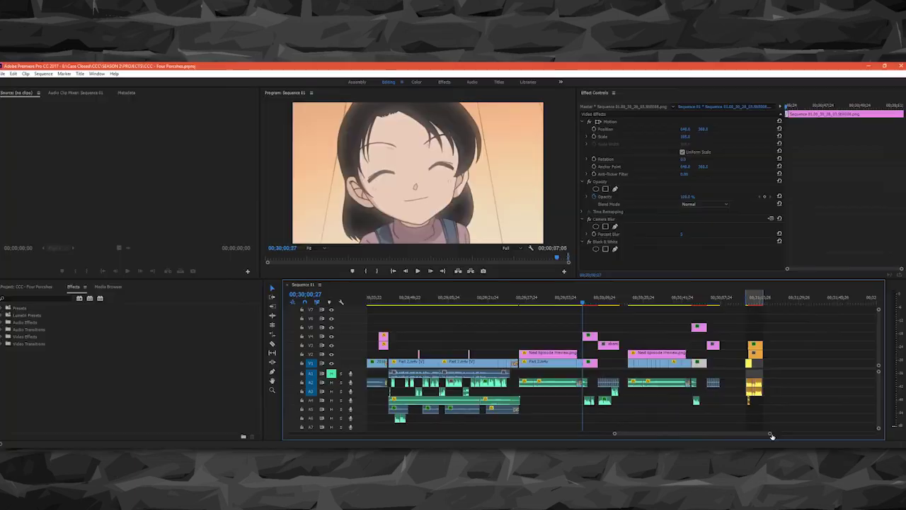
Switch to Premiere Pro, play from about 00;30;06 through the Next Conan's Hint card to about 00;30;15, and save the project.
left_click_drag(768, 432, 706, 436)
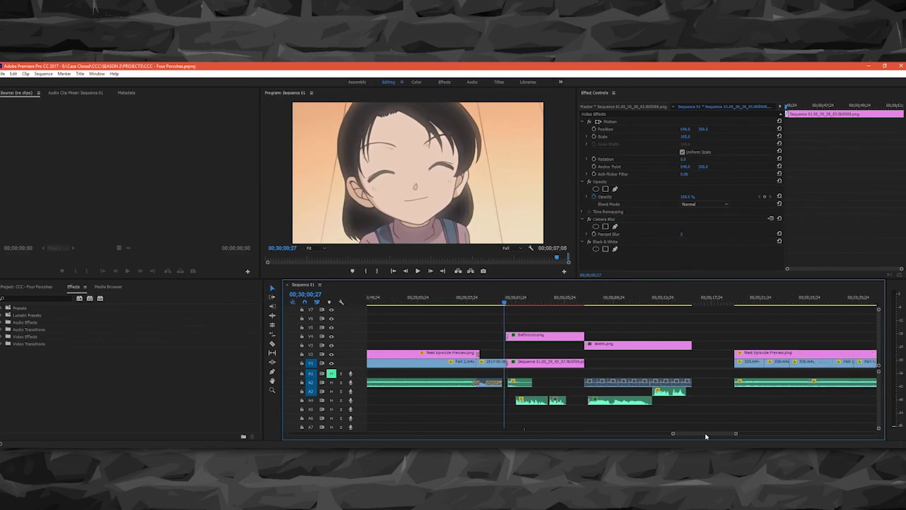
left_click(577, 298)
key("ctrl+s")
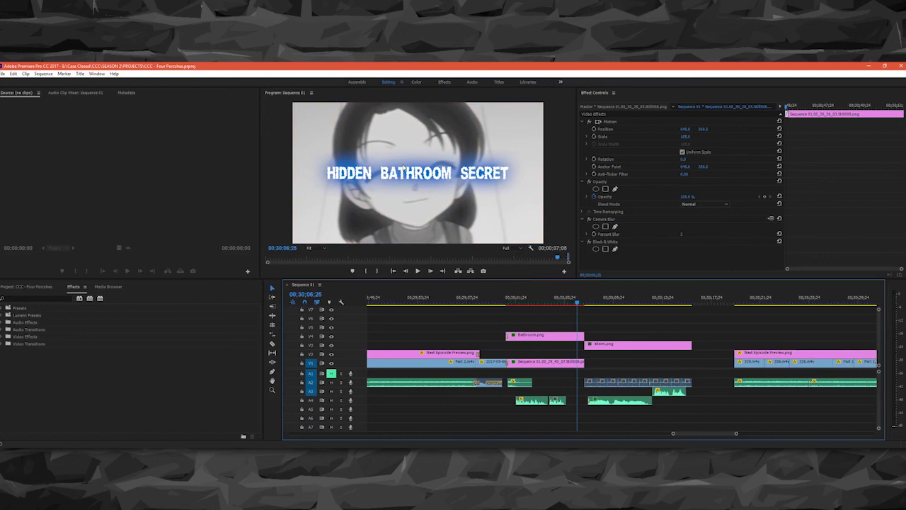
left_click(431, 199)
key("space")
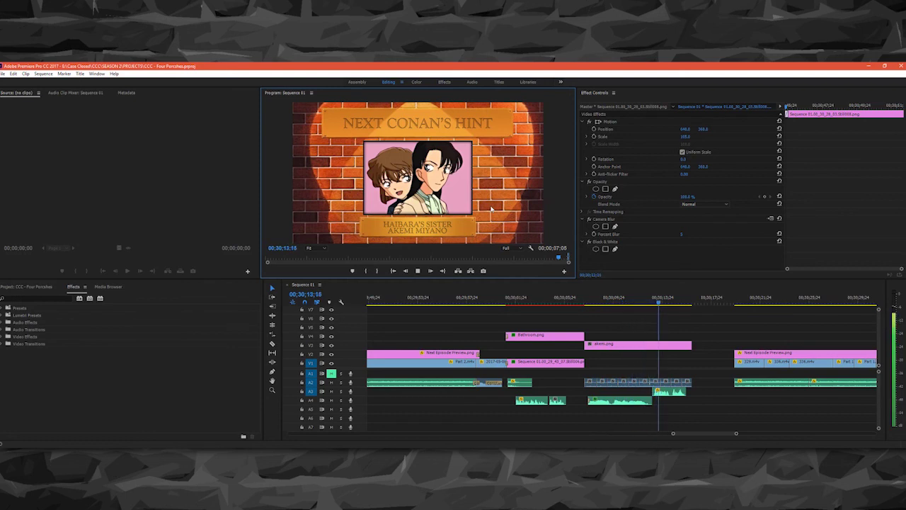
key("space")
key("ctrl+s")
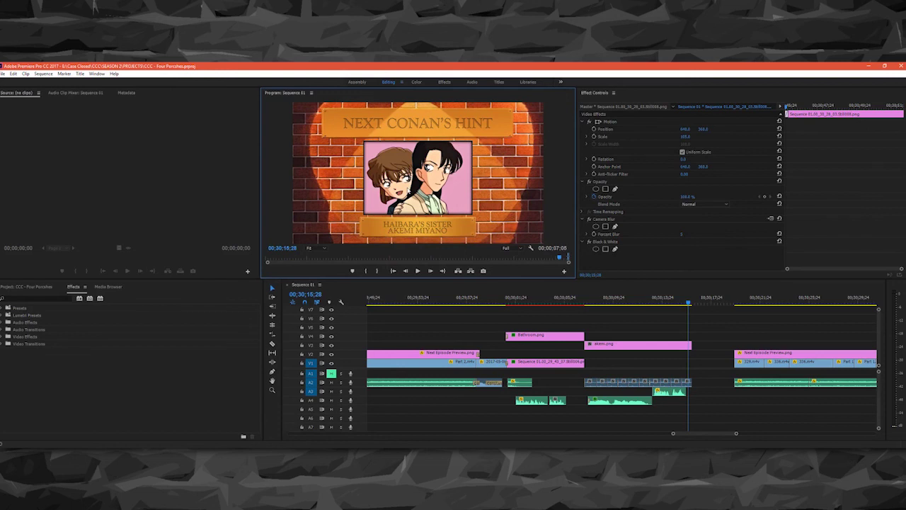
Select the A3 and A4 sound clips beneath akemi.png and clear the selection.
mouse_move(587, 418)
left_mouse_down()
mouse_move(687, 395)
mouse_move(696, 411)
mouse_move(615, 391)
mouse_move(690, 421)
mouse_move(587, 387)
mouse_move(626, 412)
mouse_move(603, 419)
left_mouse_up()
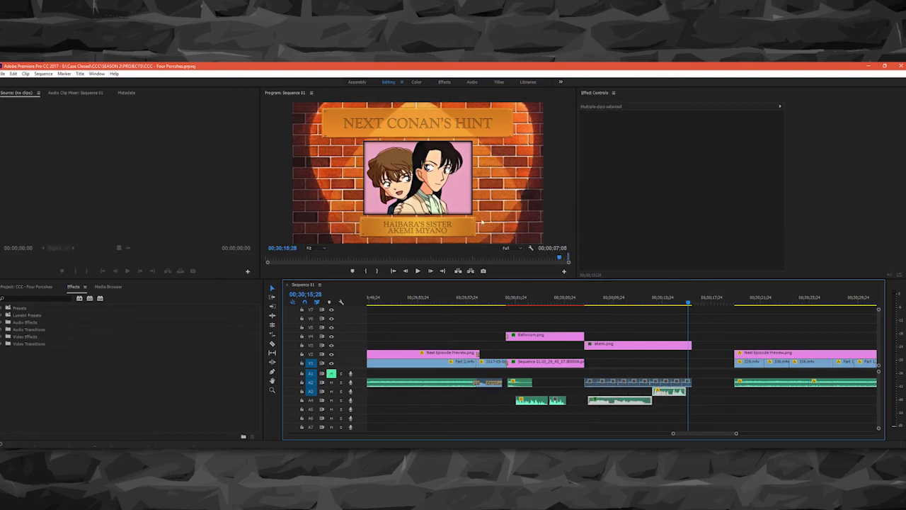
left_click(708, 419)
Show the whole sequence in the timeline and view its frames at about 00;00;38 and 00;13;16.
left_click_drag(736, 434, 805, 433)
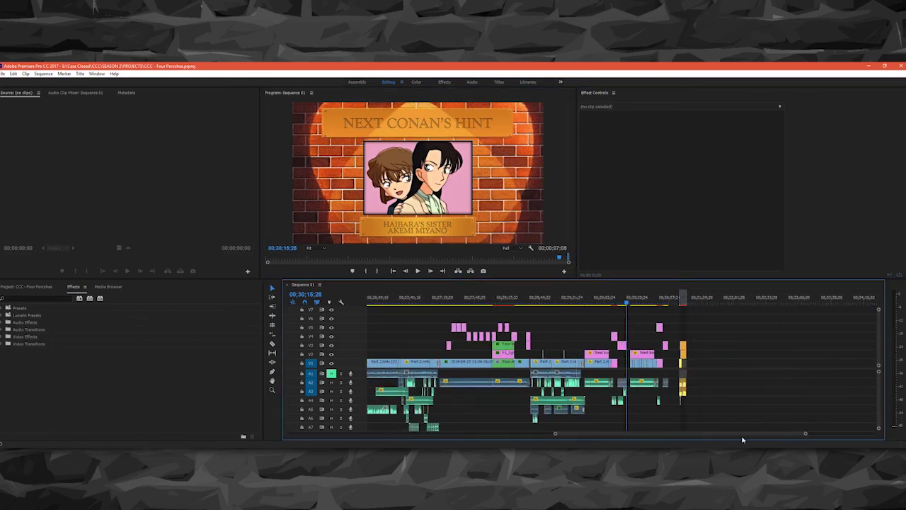
left_click_drag(713, 440, 413, 445)
left_click(405, 297)
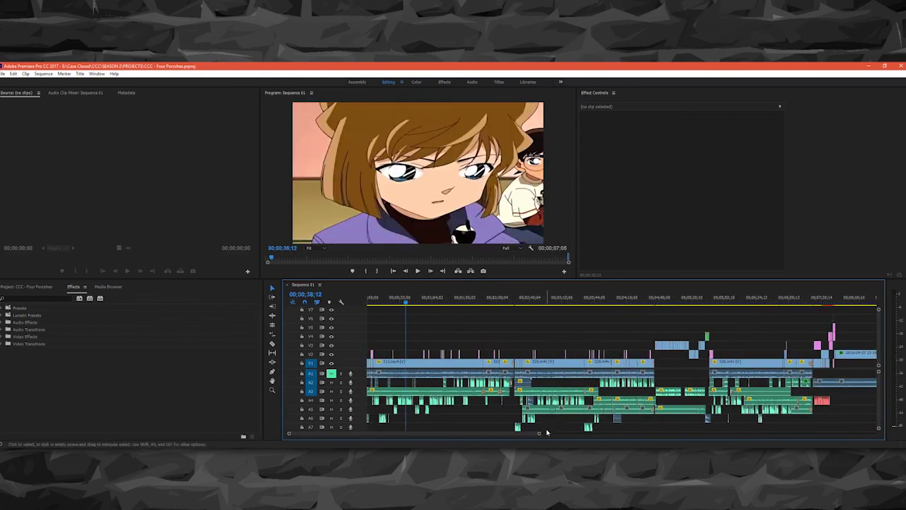
left_click_drag(541, 434, 822, 434)
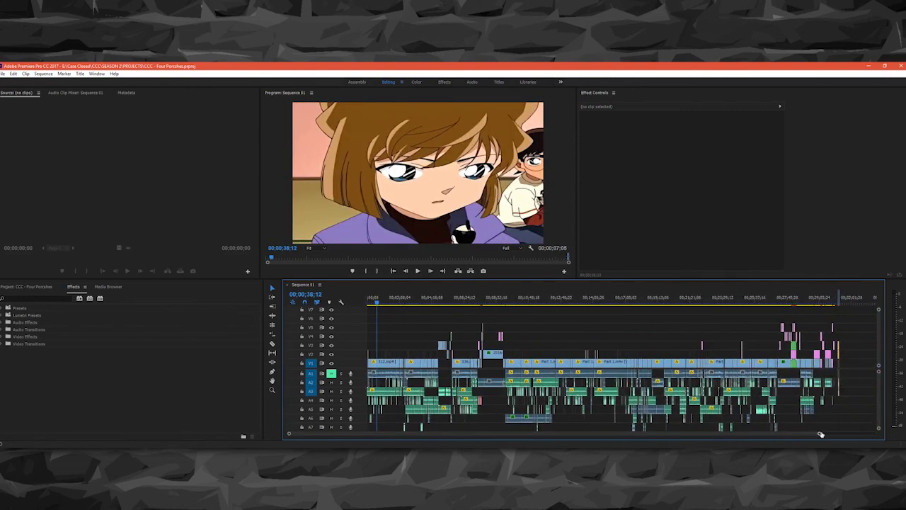
left_click(567, 298)
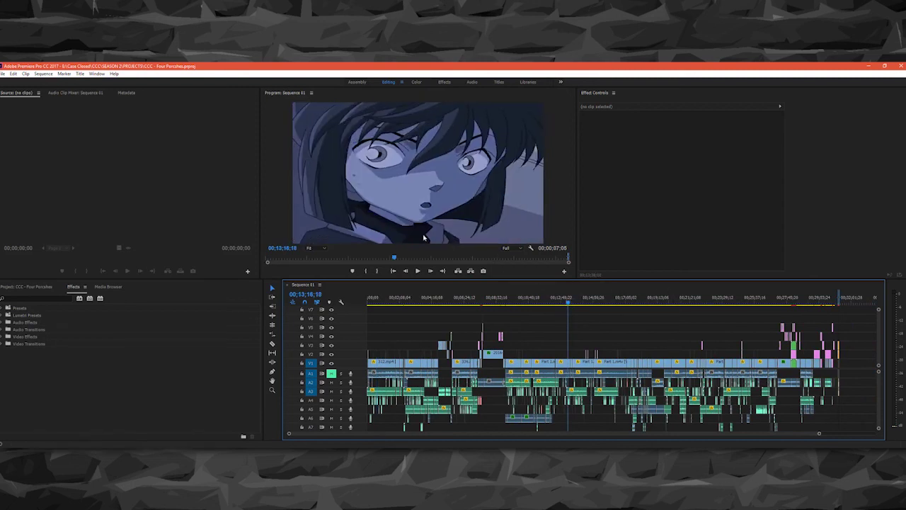
left_click(456, 205)
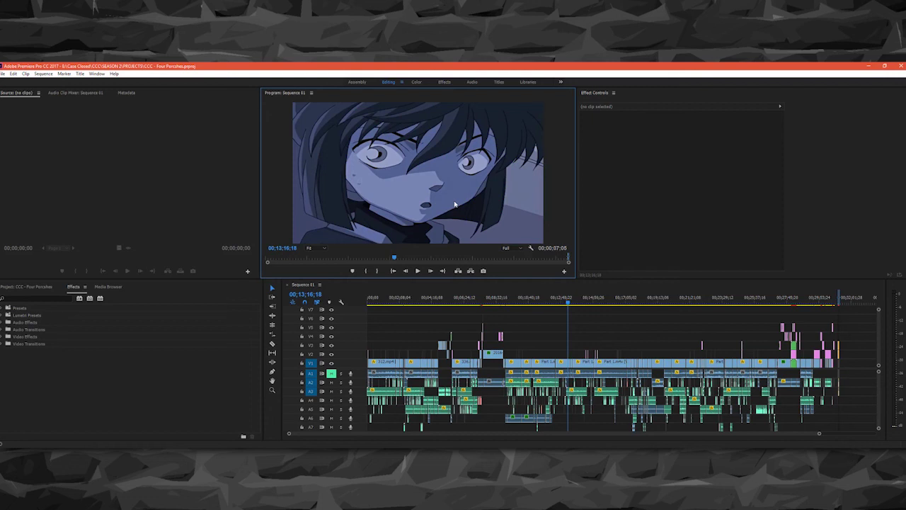
Sample frames further along the sequence, finishing at about 00;22;44.
left_click(613, 298)
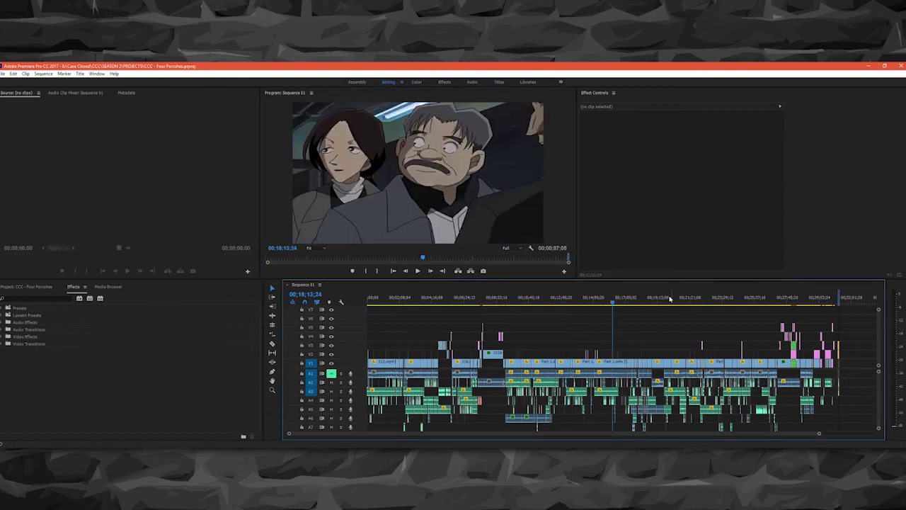
left_click(639, 297)
left_click(650, 297)
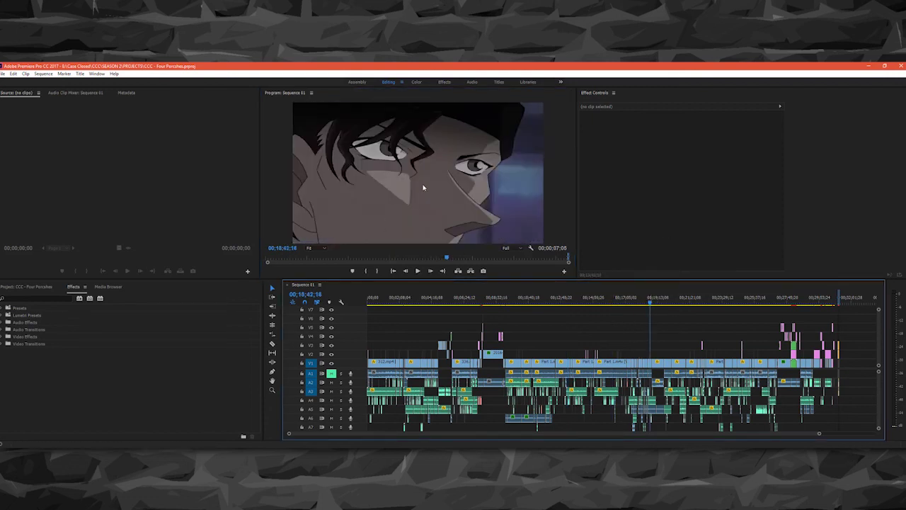
left_click(674, 298)
left_click(711, 298)
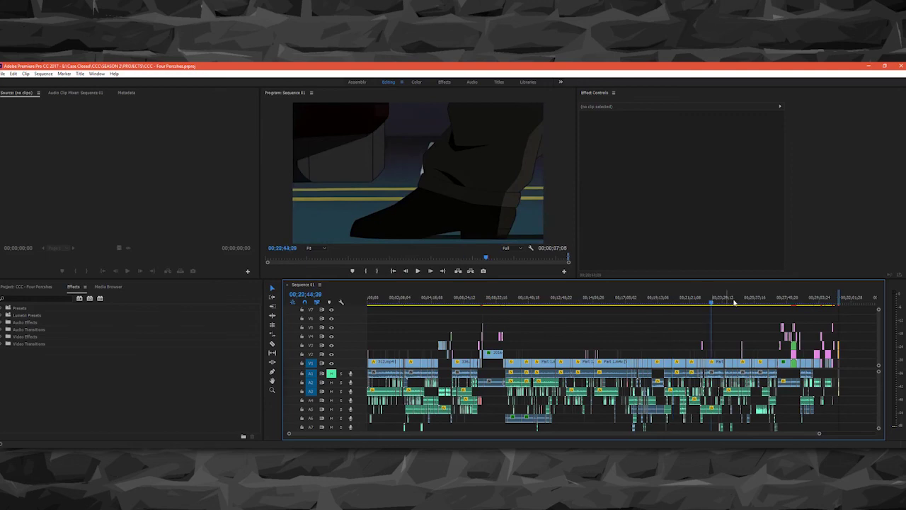
View the frame at about 00;15;50 and look over the earlier sections of the timeline.
key("minus")
key("equal")
left_click(426, 301)
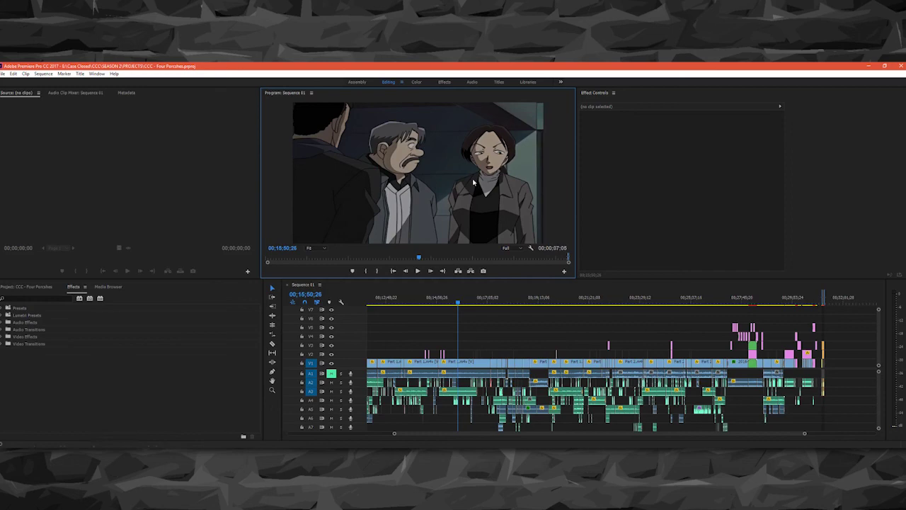
left_click_drag(582, 433, 488, 444)
scroll(445, 327, "up", 3)
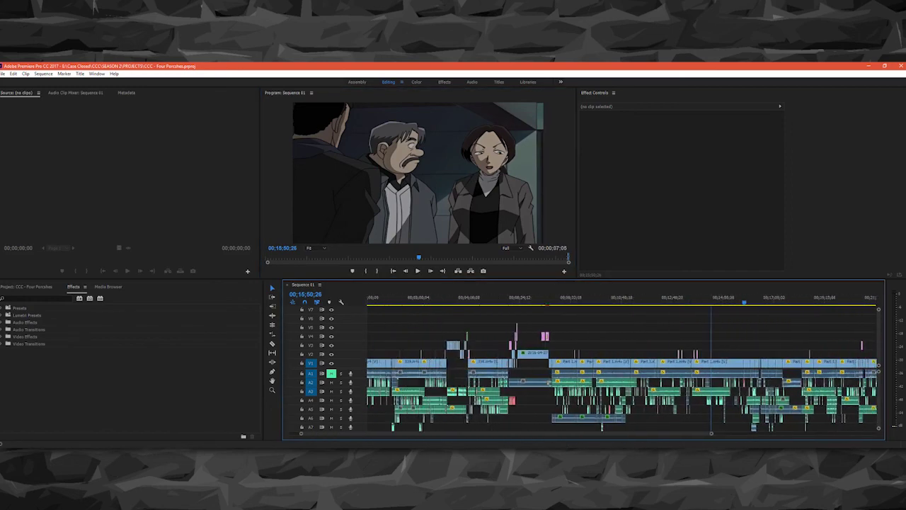